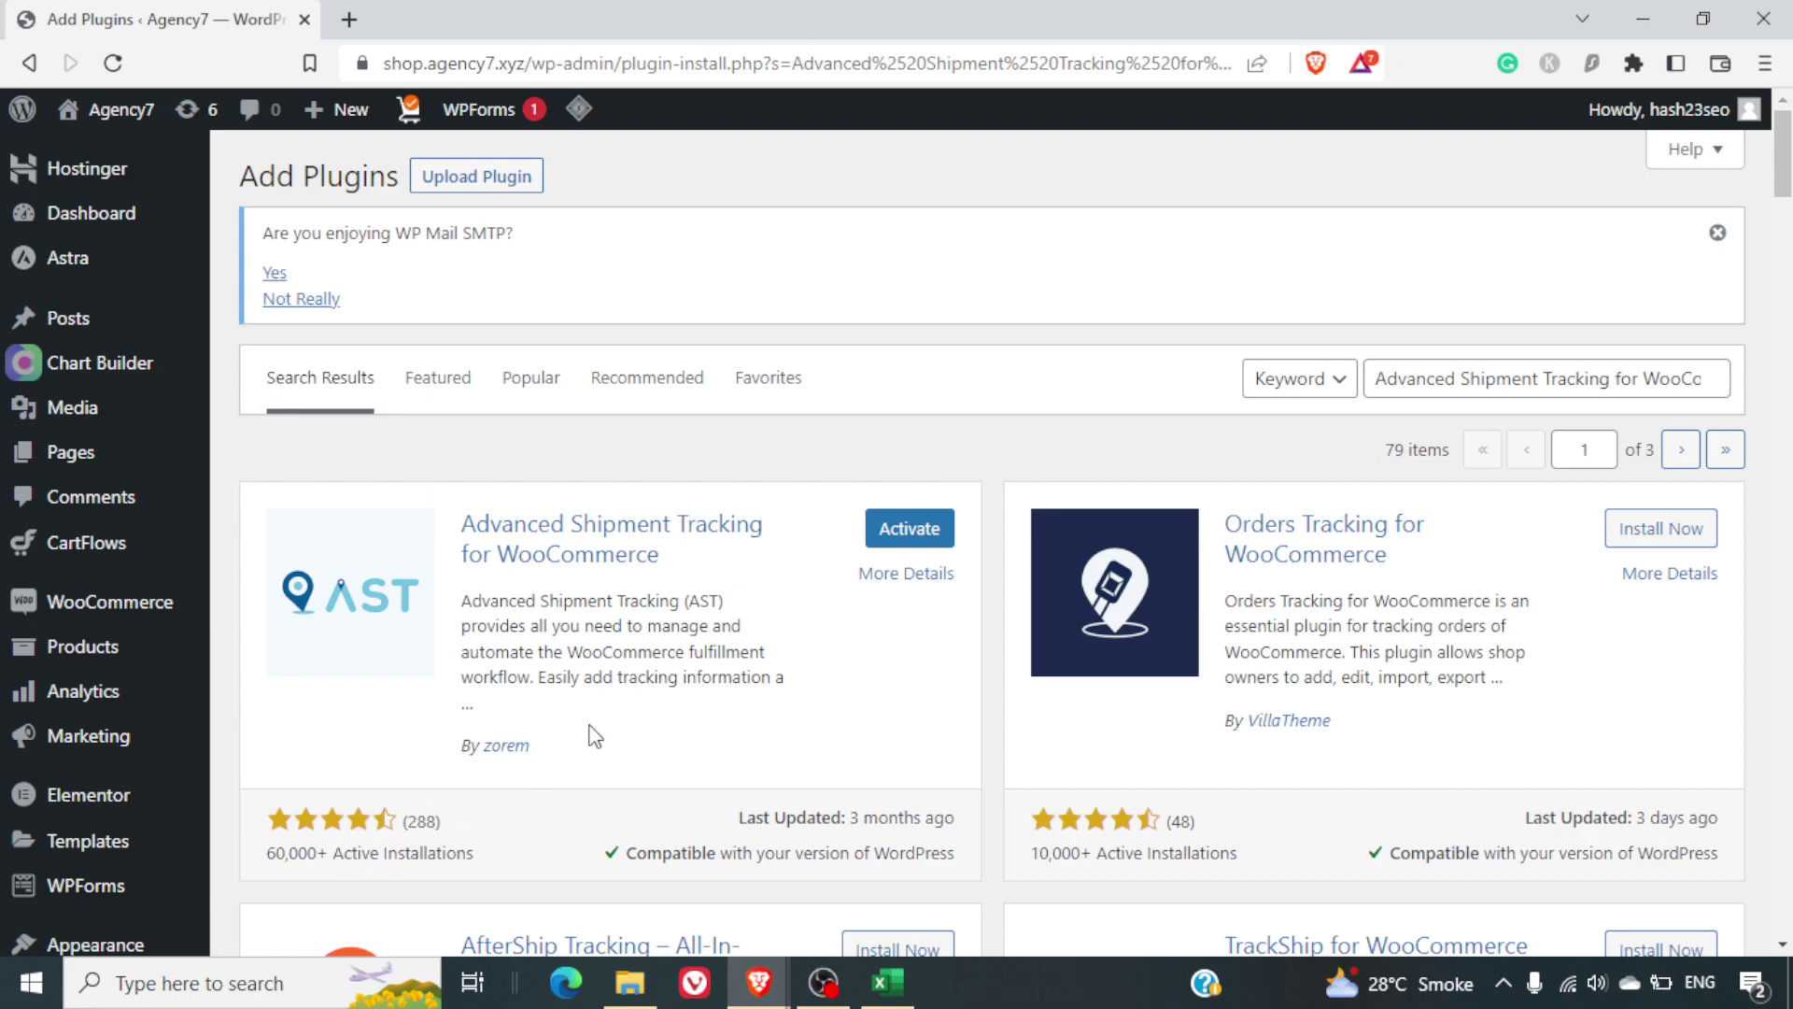
Step: Activate the Advanced Shipment Tracking for WooCommerce plugin from the Add Plugins search results
click(922, 528)
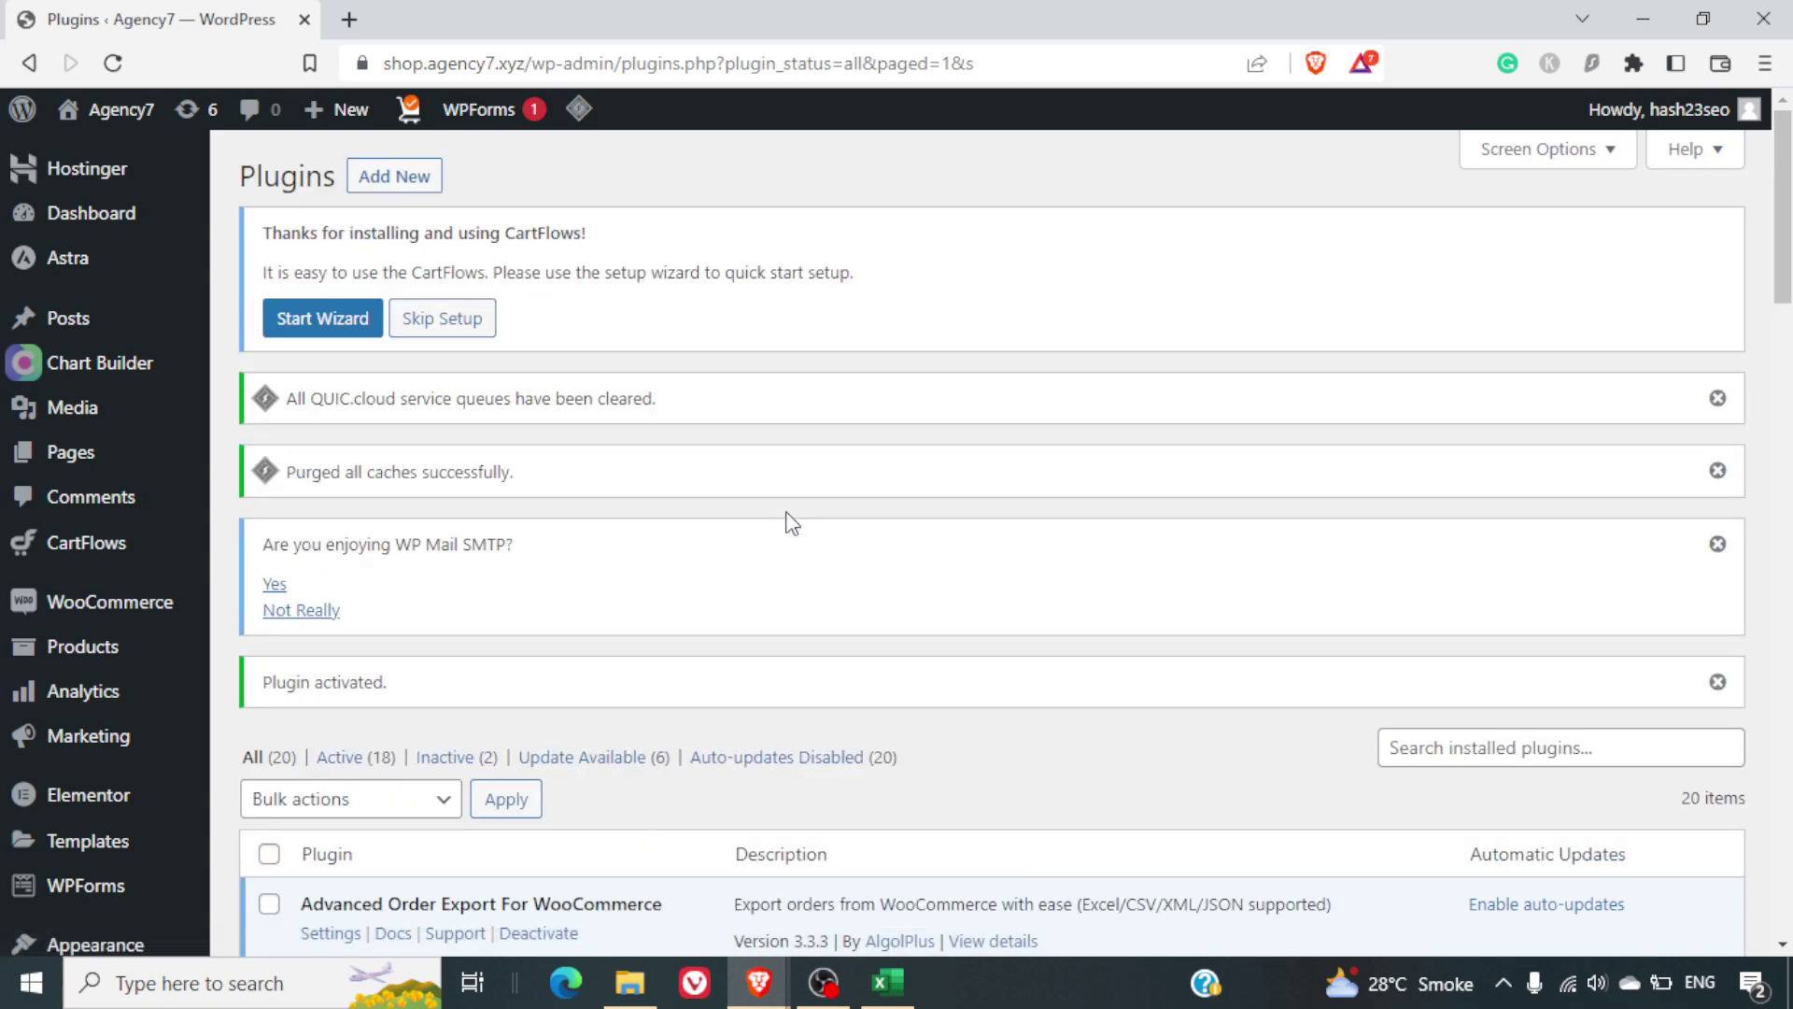
Step: Open WooCommerce > Shipment Tracking to reach the AST Settings page with Fulfillment WorkFlow and Customer View
scroll(793, 523, down, 1)
scroll(792, 523, down, 3)
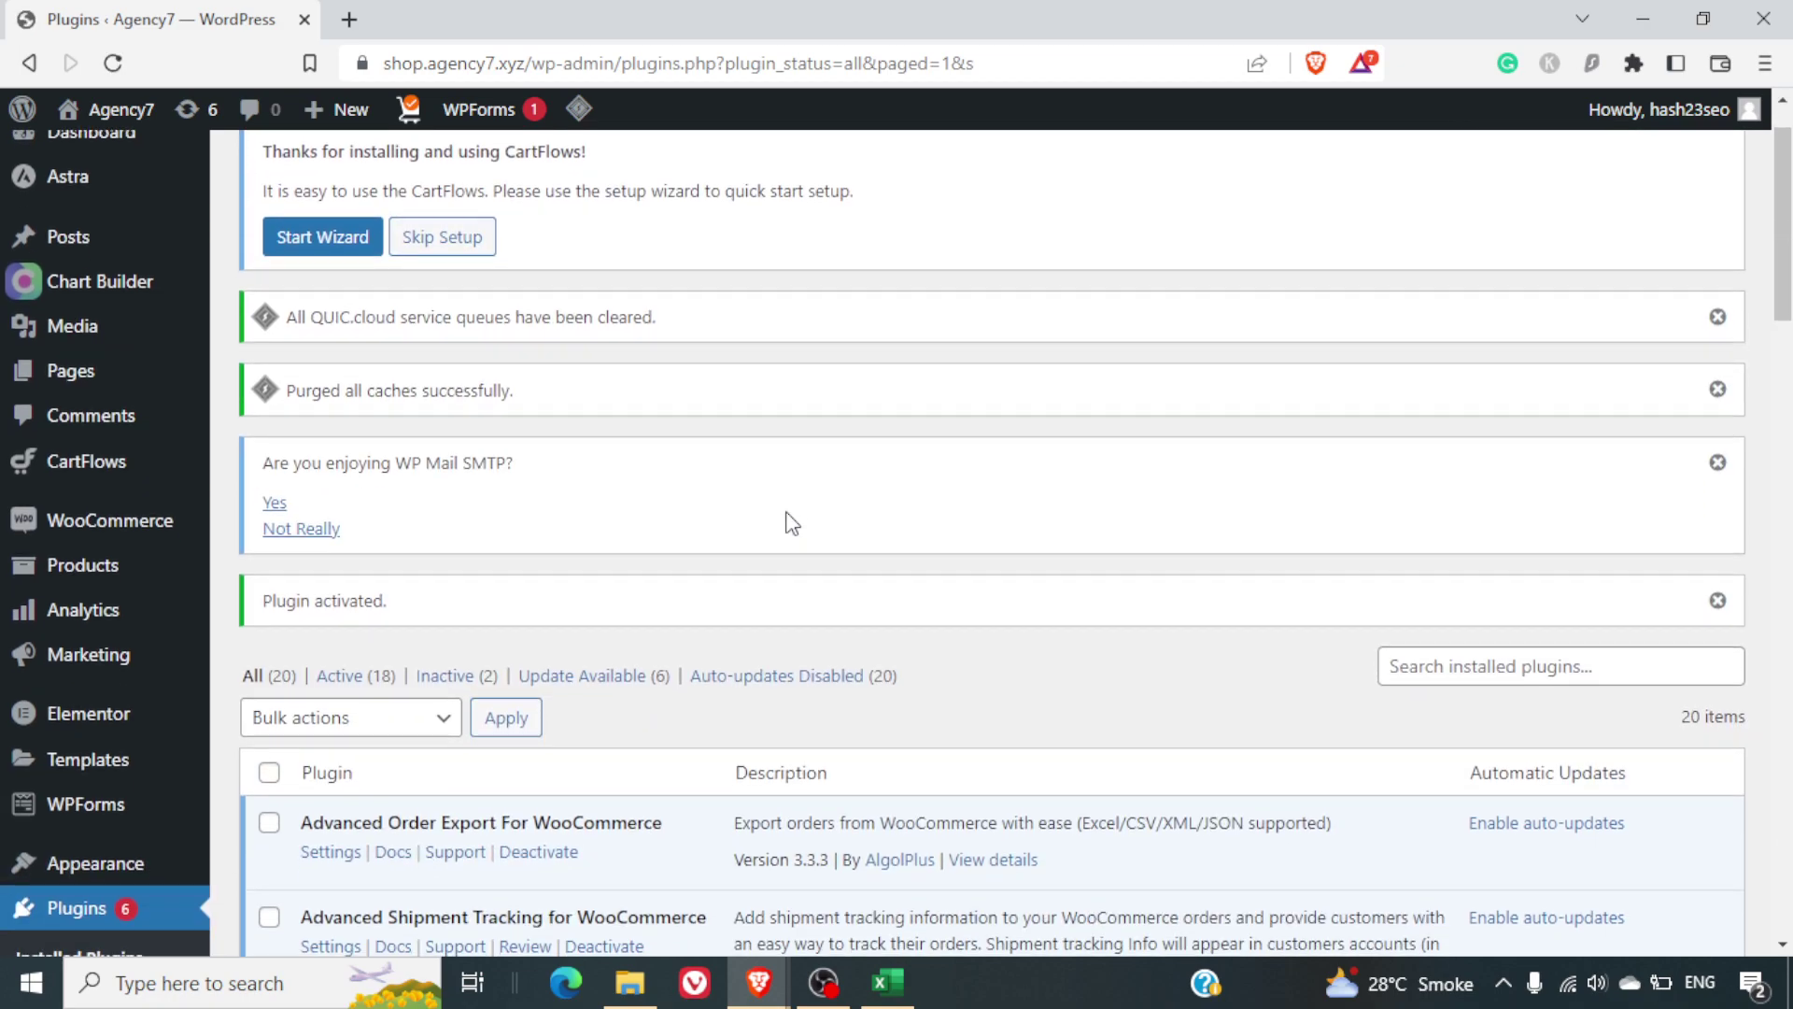
scroll(787, 523, down, 2)
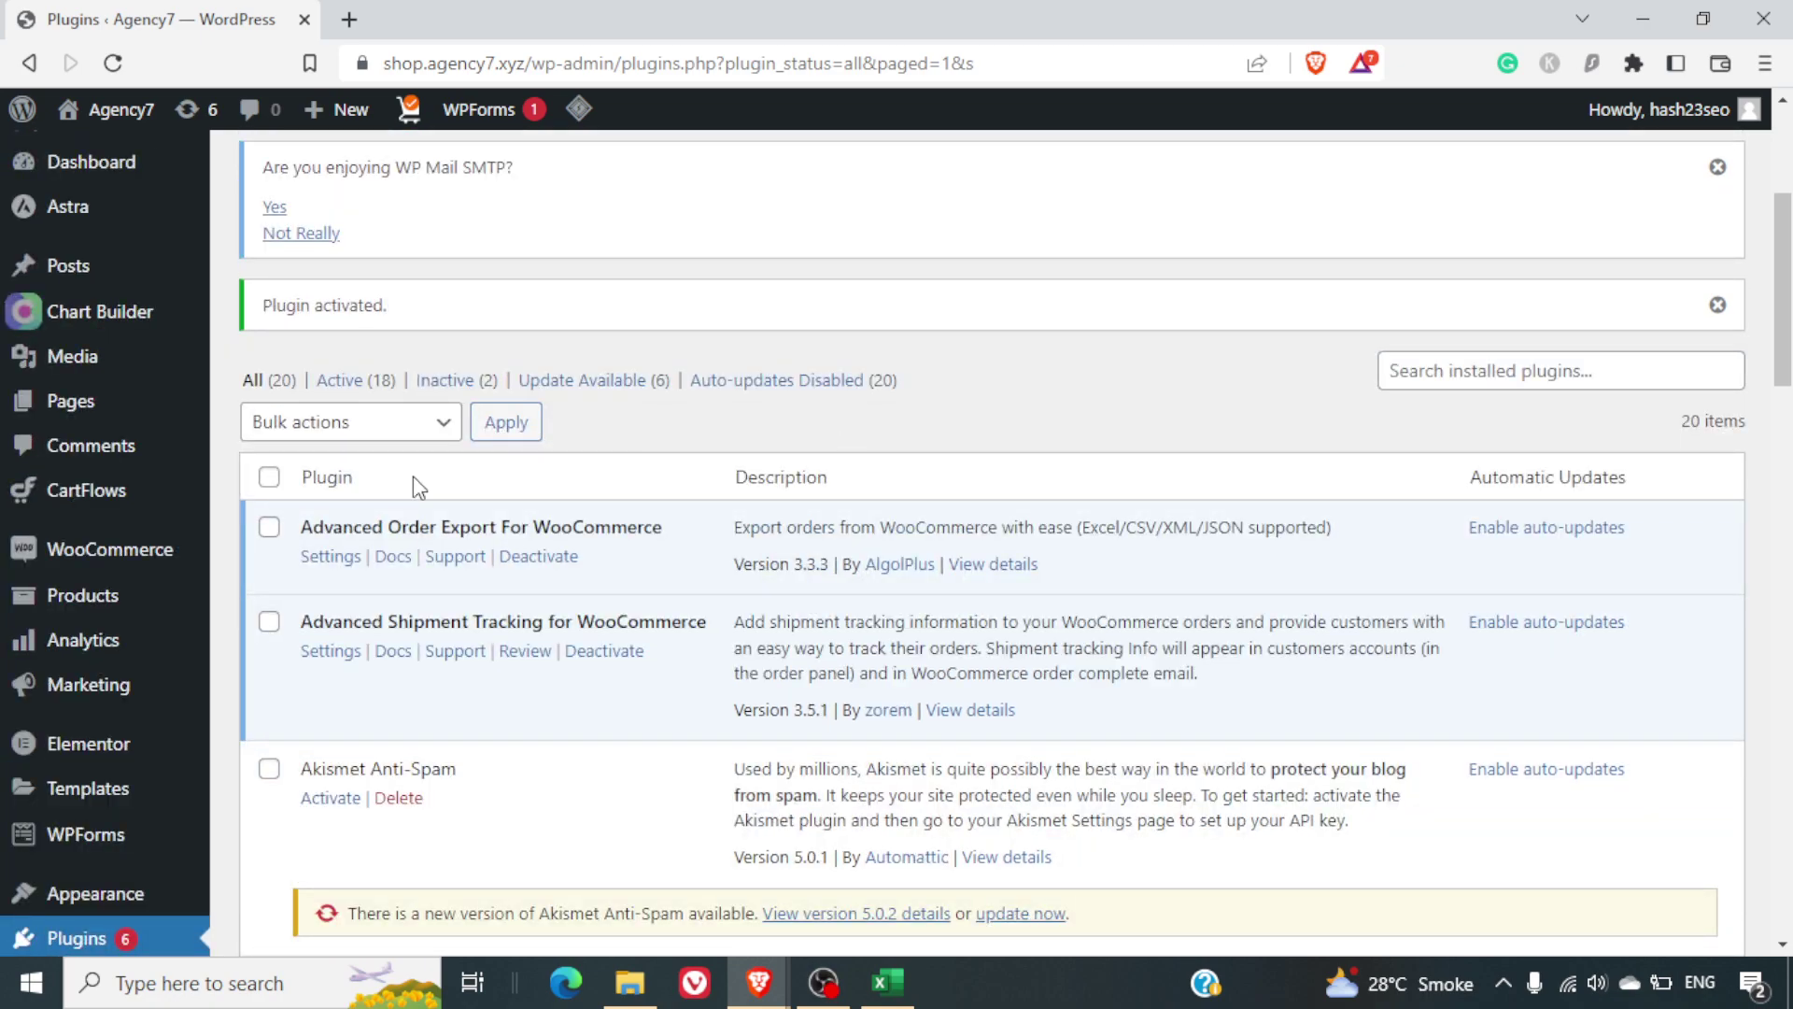
mouse_move(93, 556)
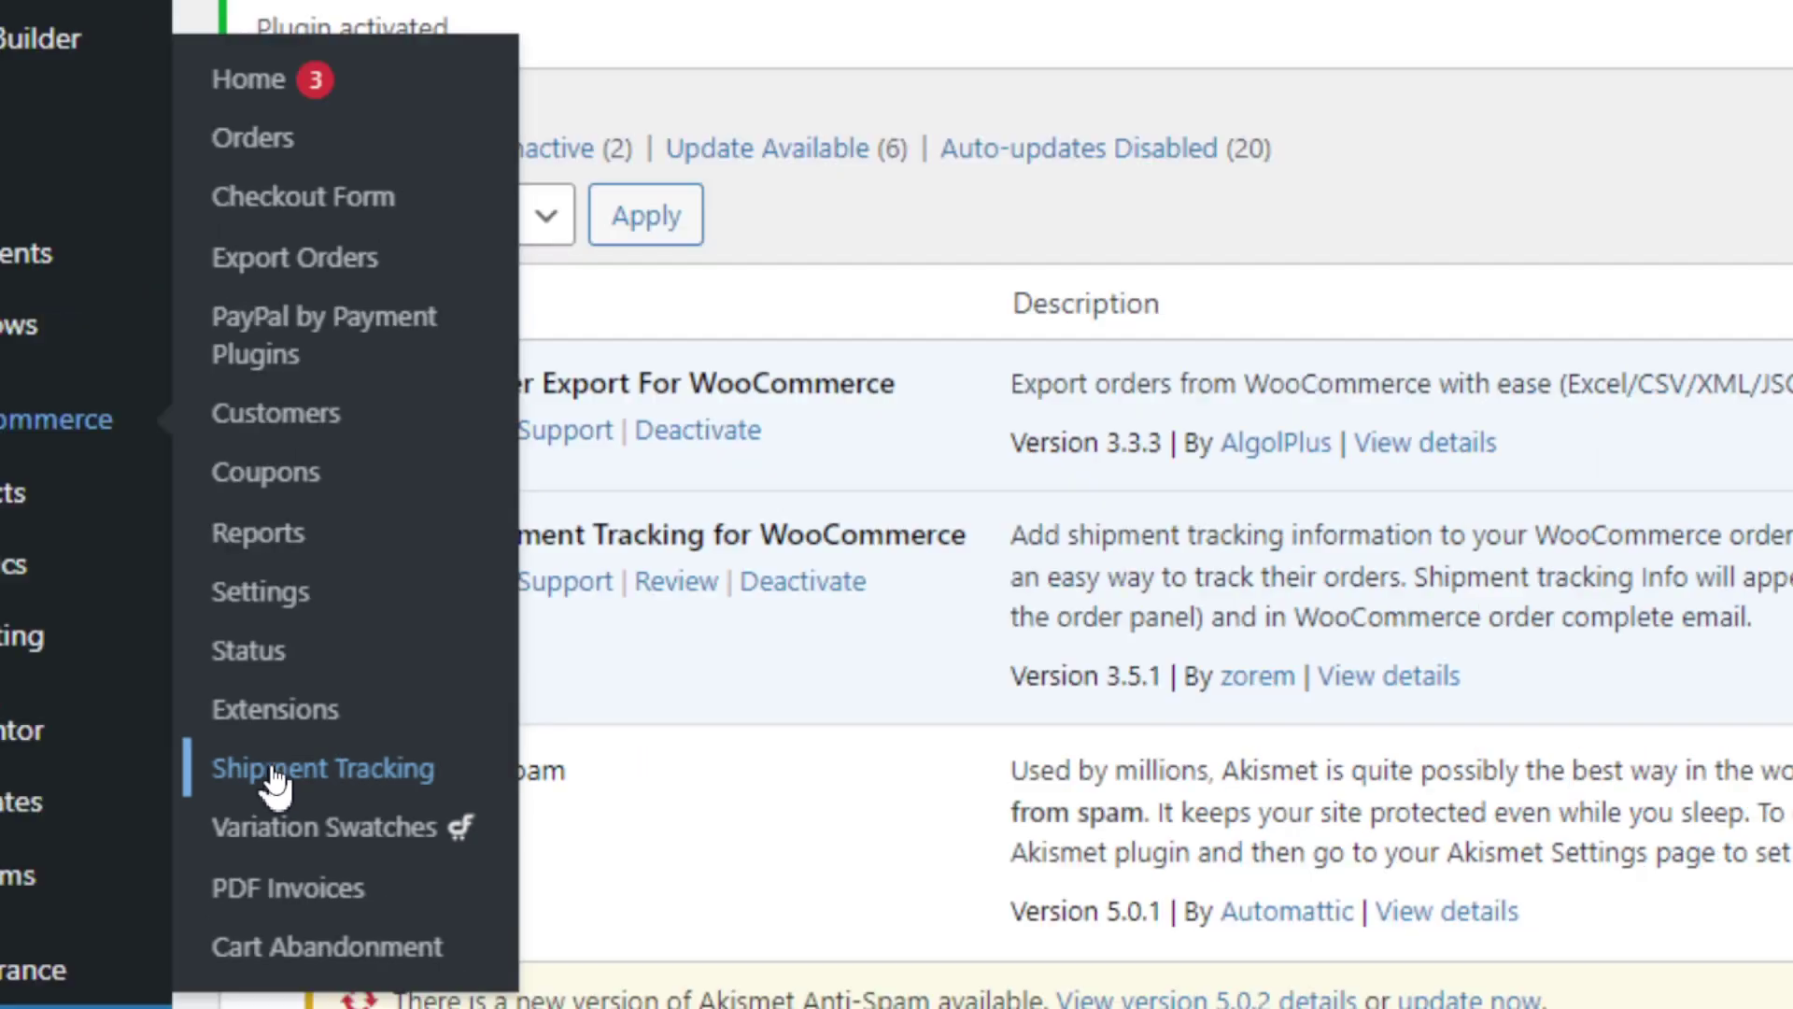
click(280, 770)
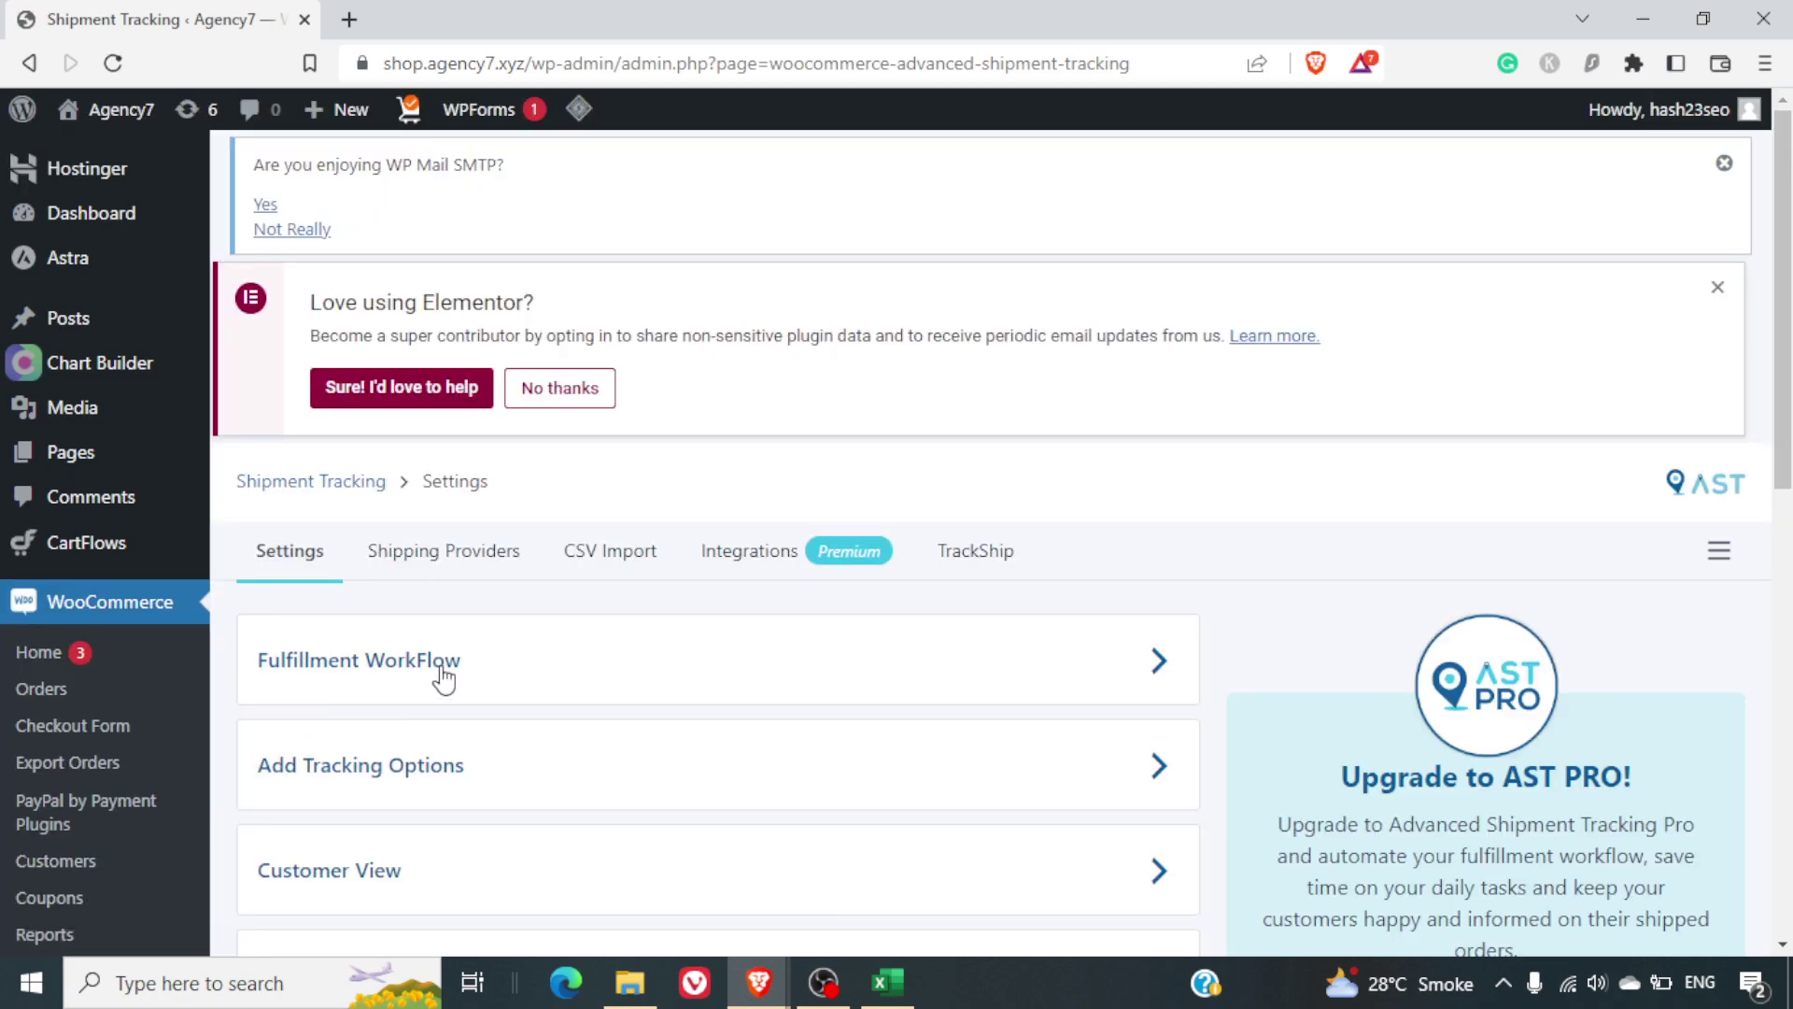
scroll(444, 679, down, 3)
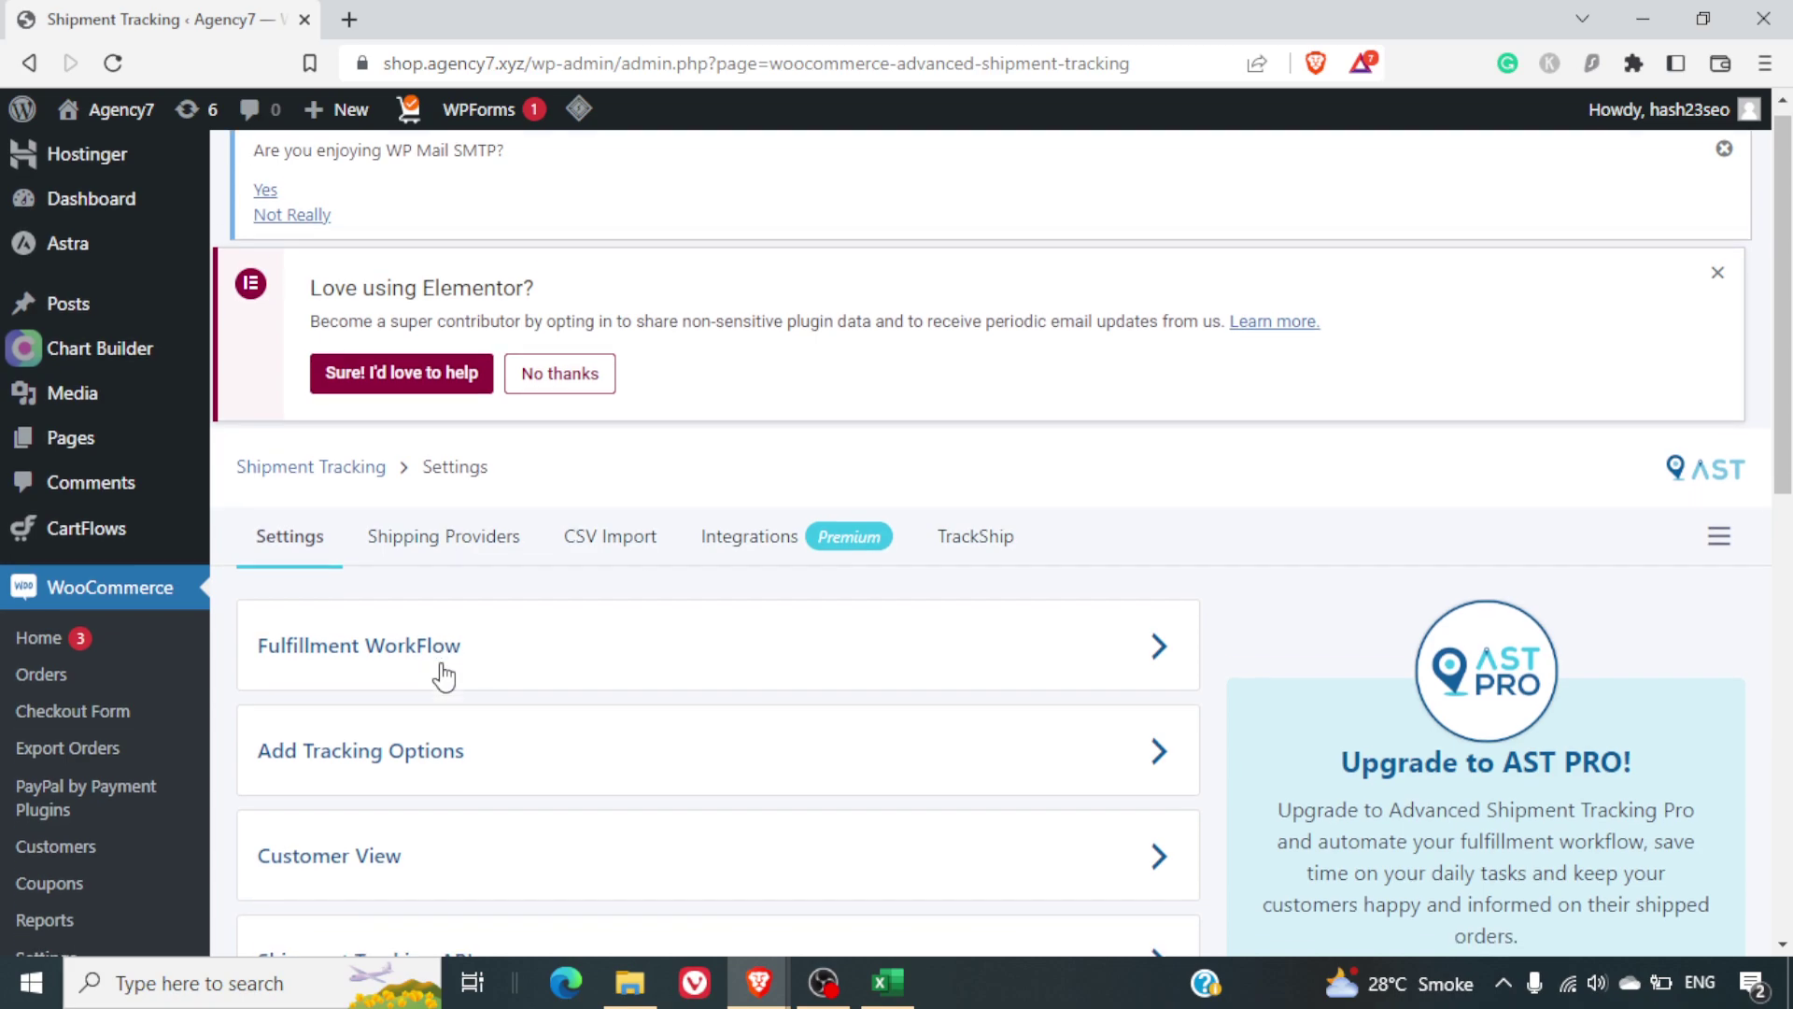
scroll(444, 677, down, 1)
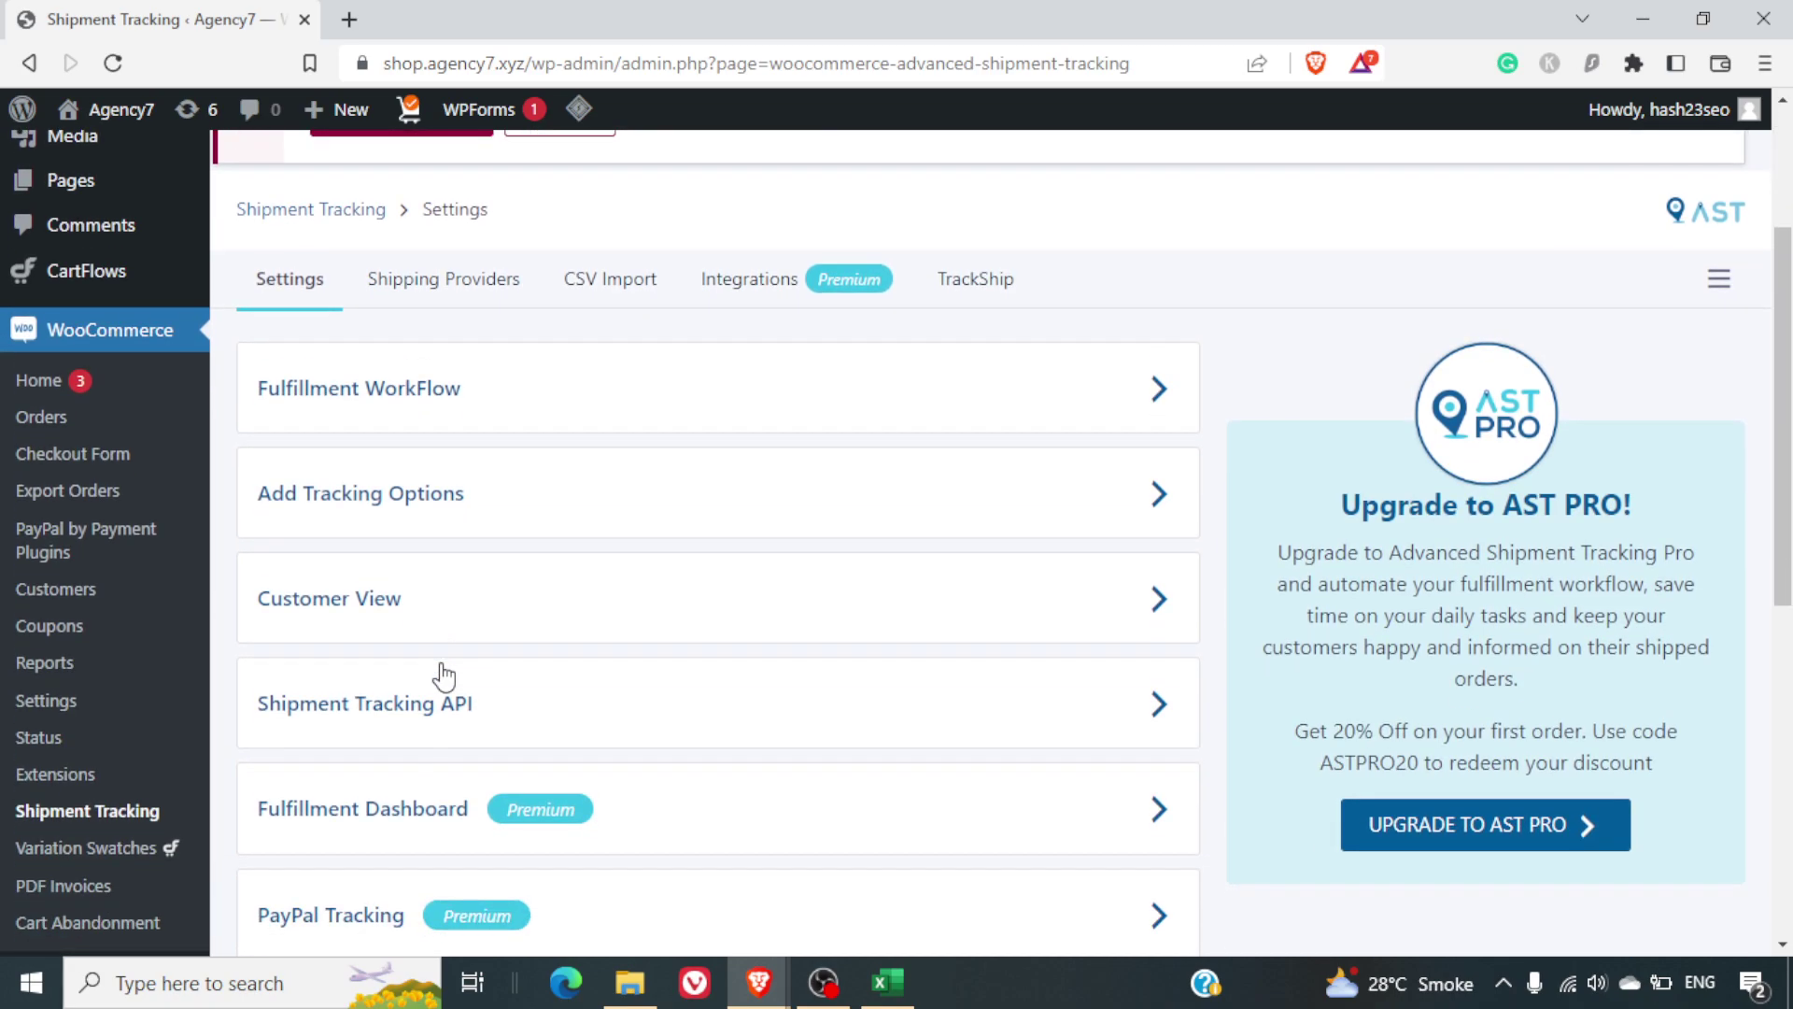
scroll(444, 676, up, 1)
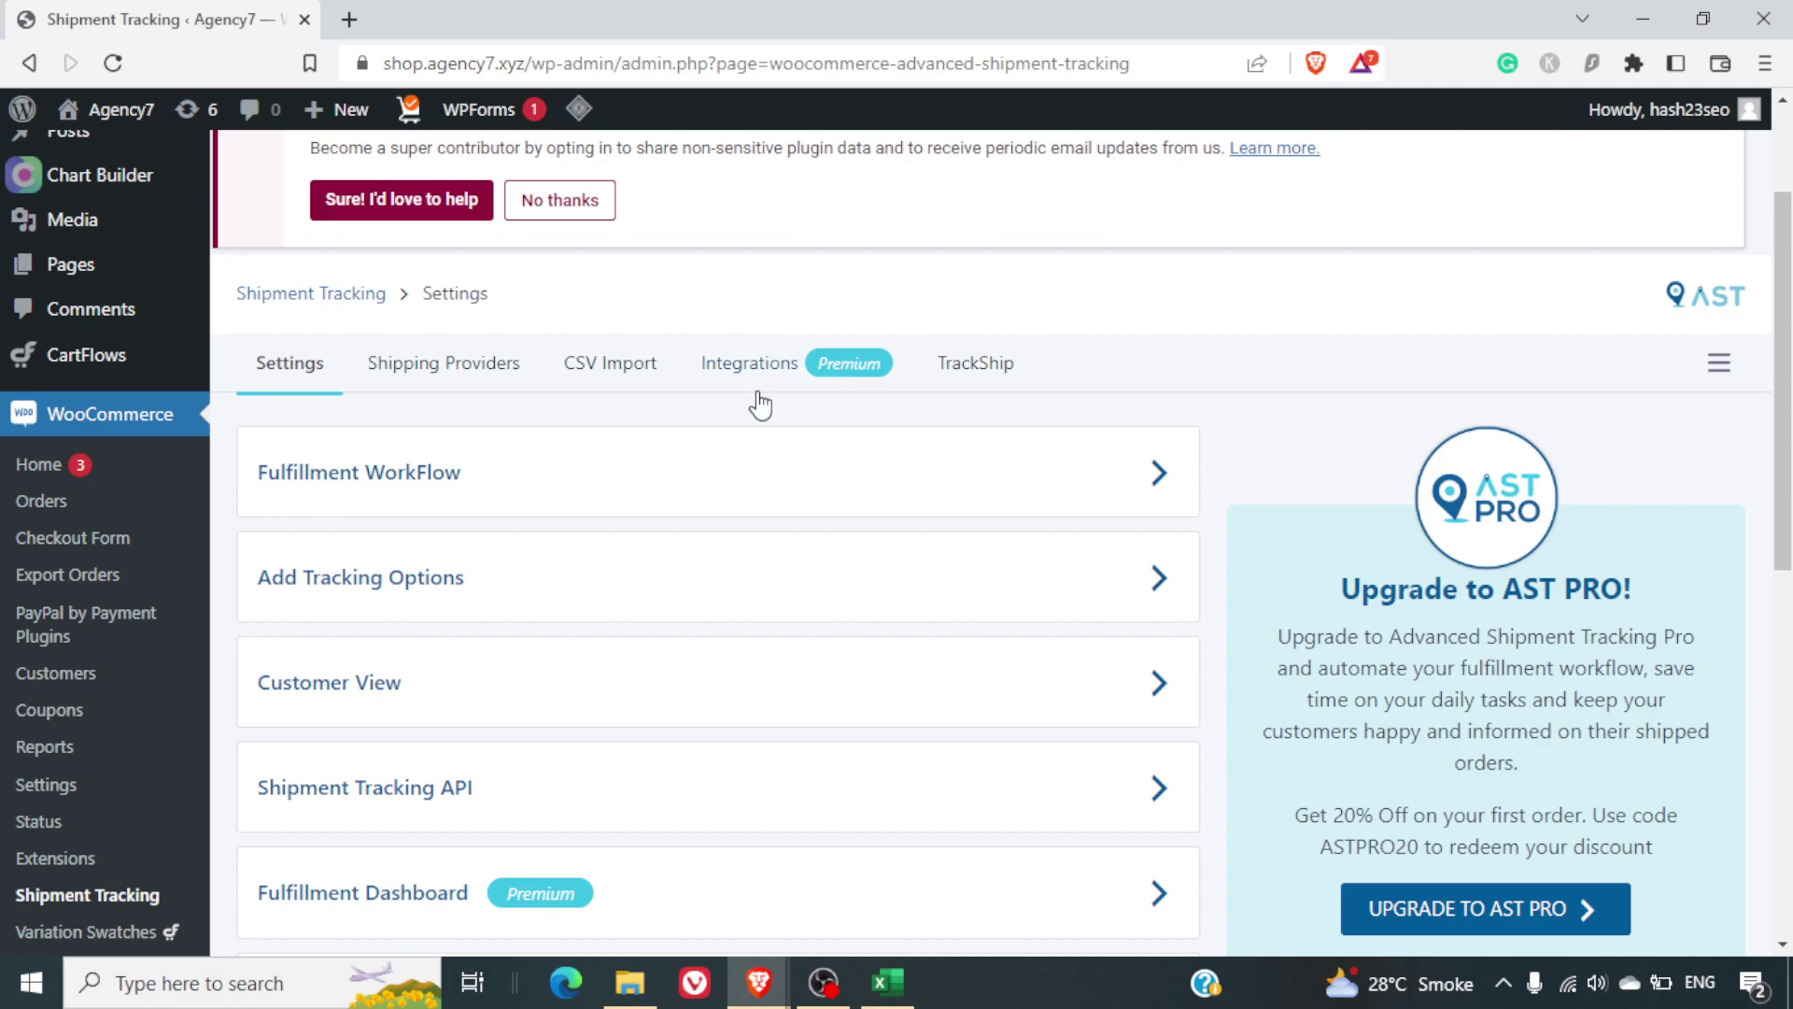
Step: Open the Integrations (Premium) tab and browse Ordoro, CartRover, ParcelForce and ShipStation
click(786, 379)
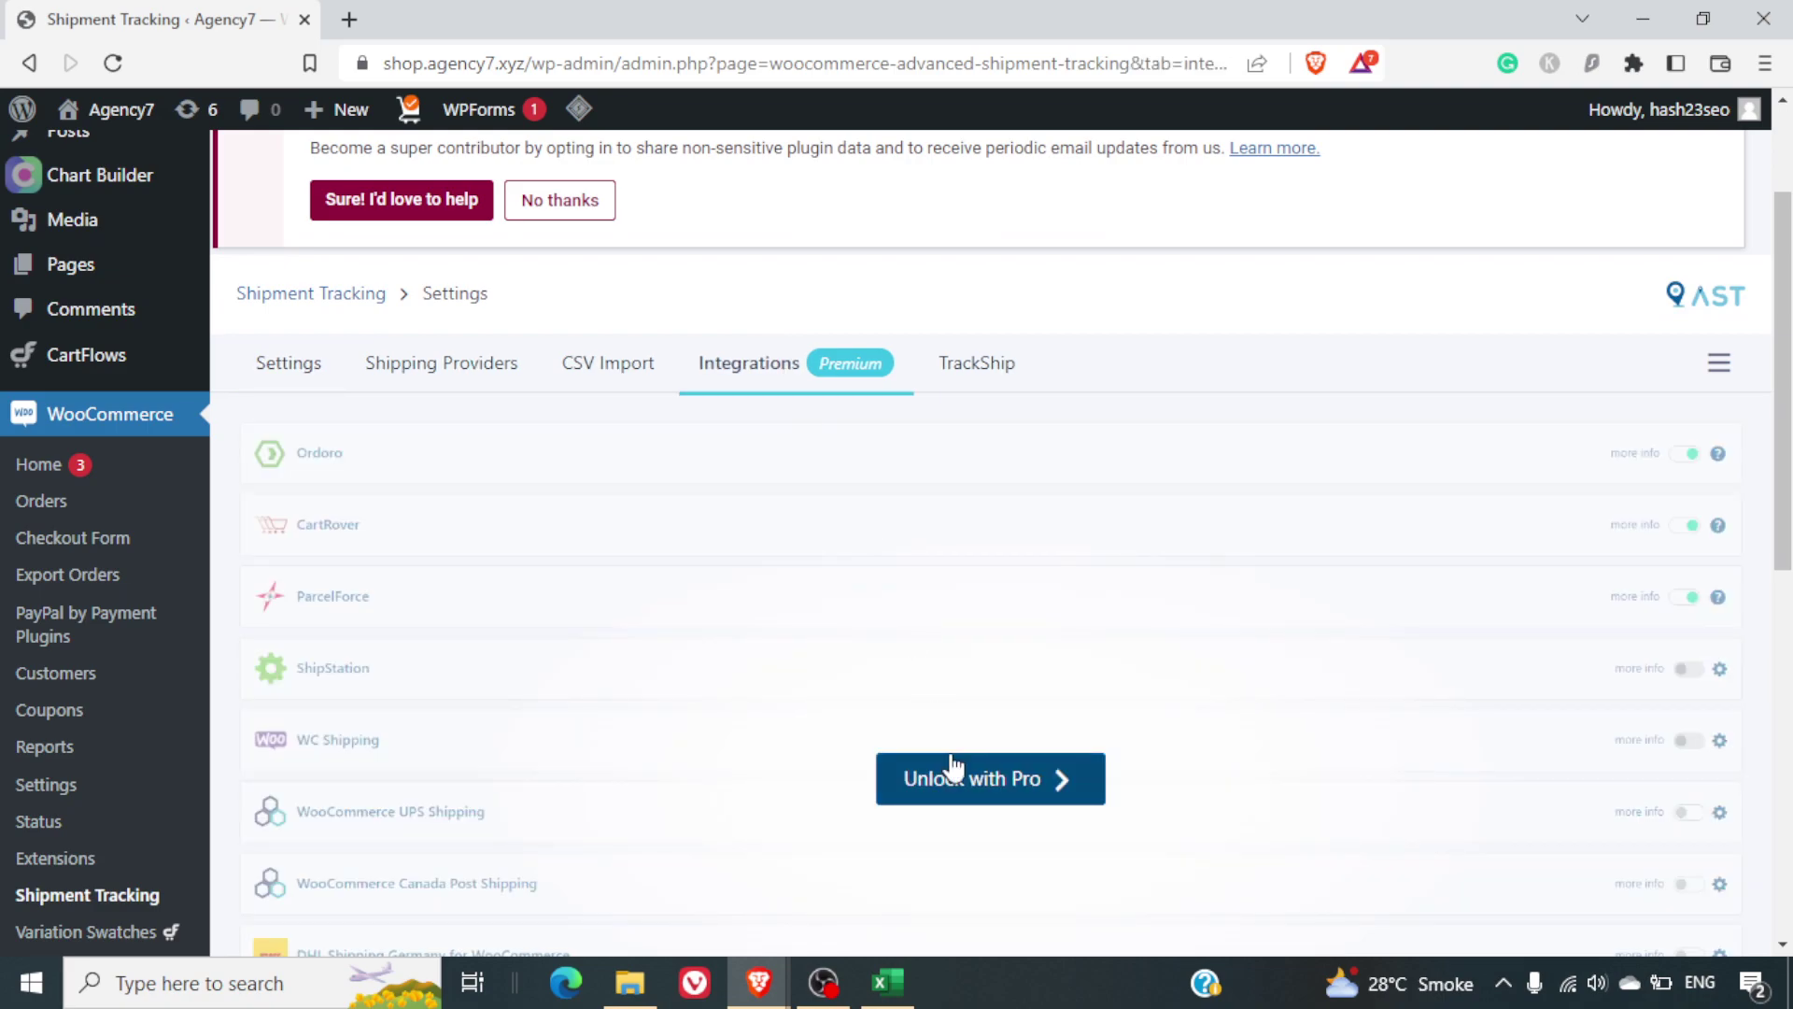
scroll(953, 766, down, 1)
scroll(953, 766, down, 2)
scroll(951, 765, up, 2)
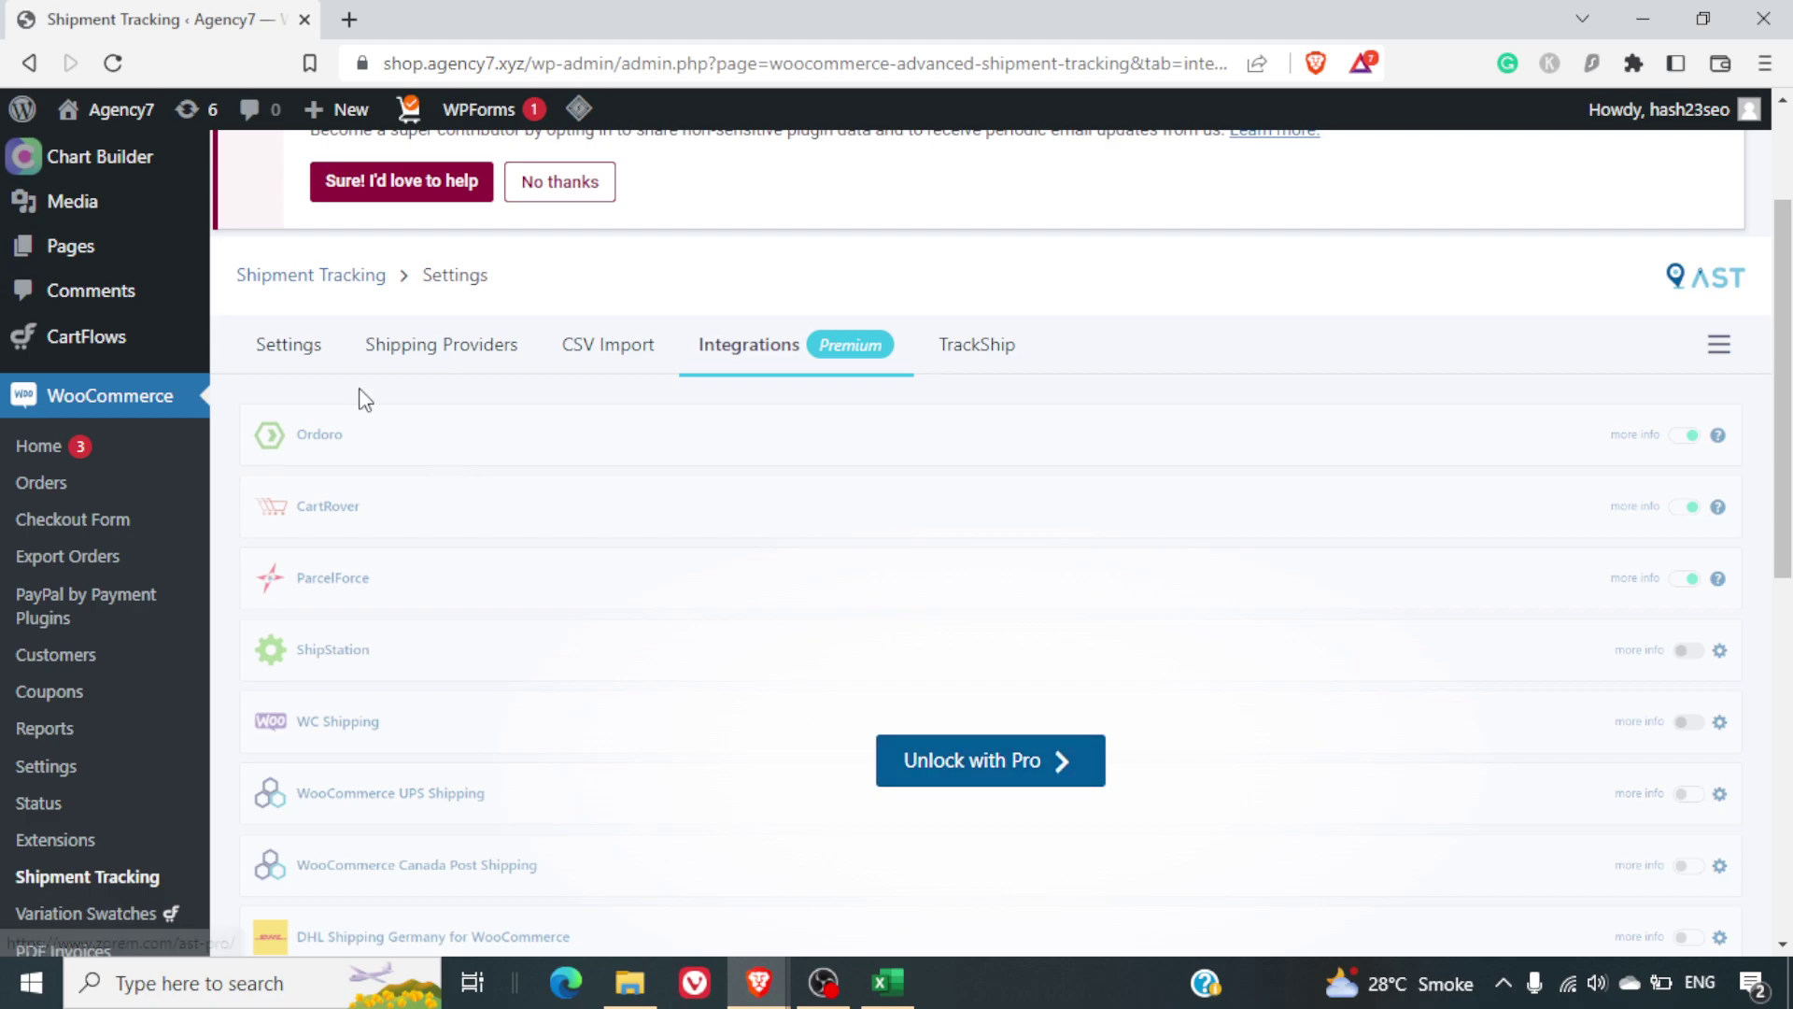
Step: Back on Settings, expand Fulfillment WorkFlow and leave Partially Shipped and Delivered switched off
click(297, 360)
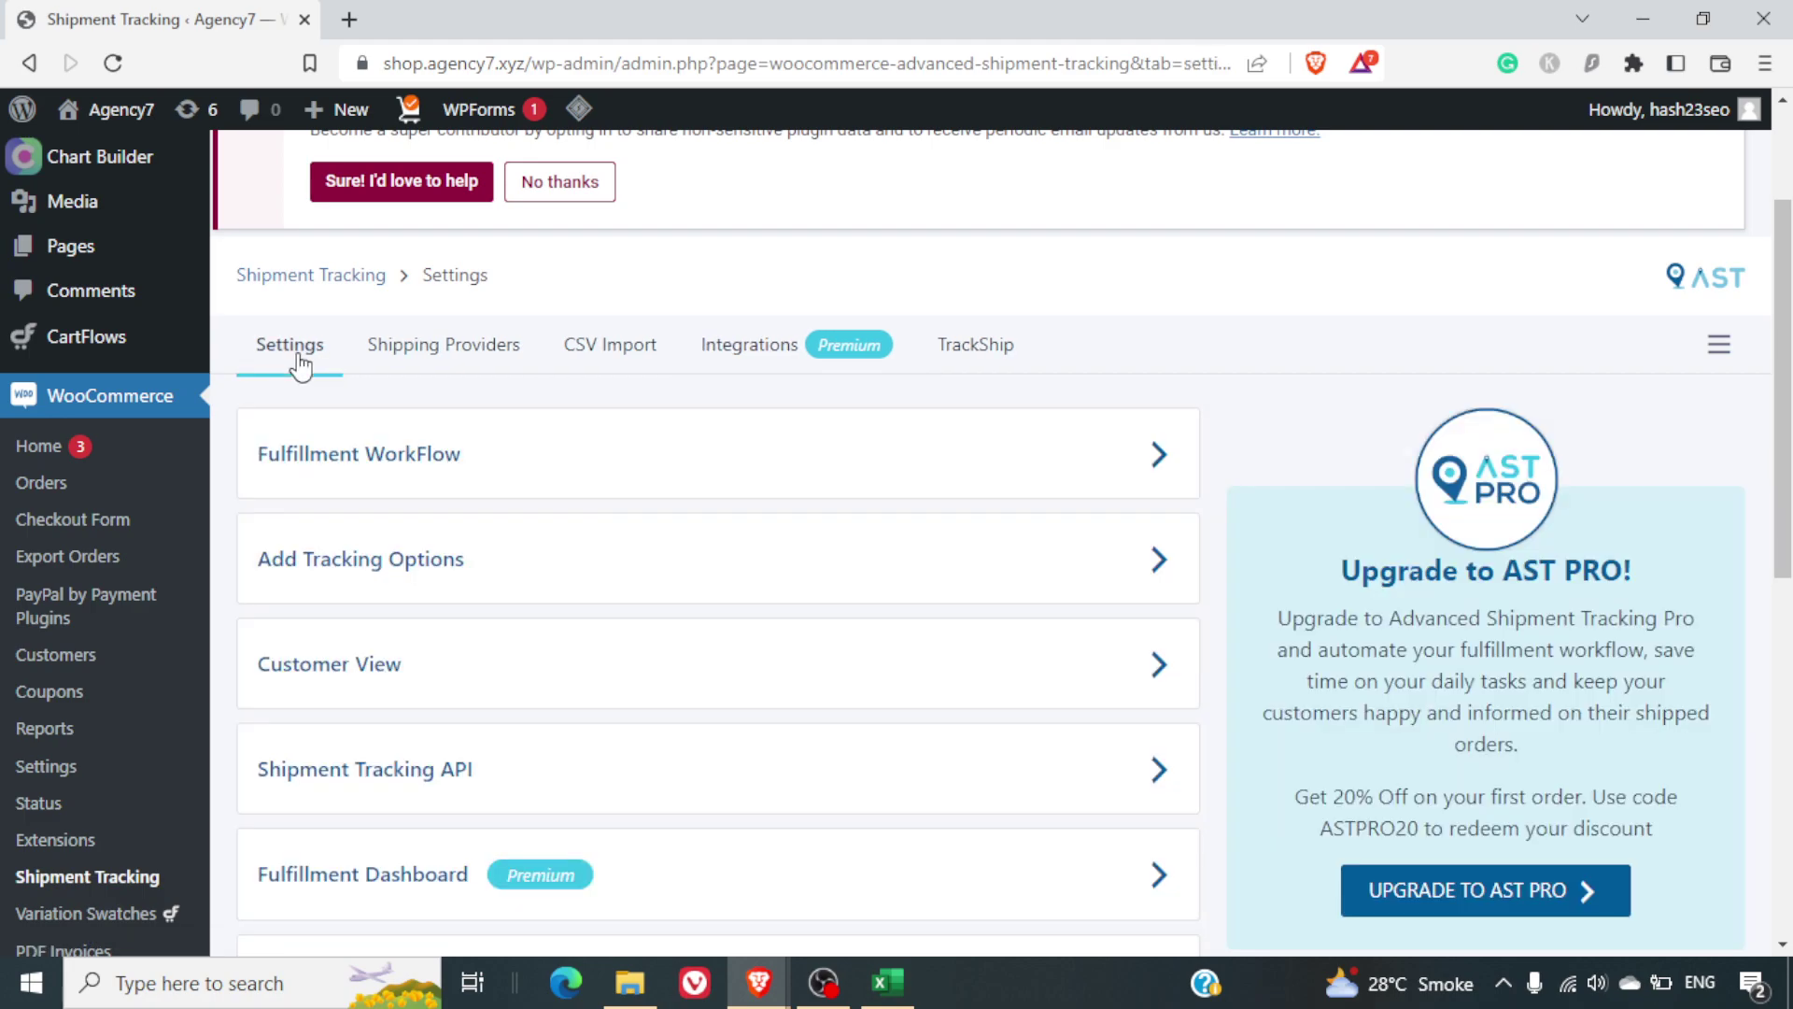
click(356, 457)
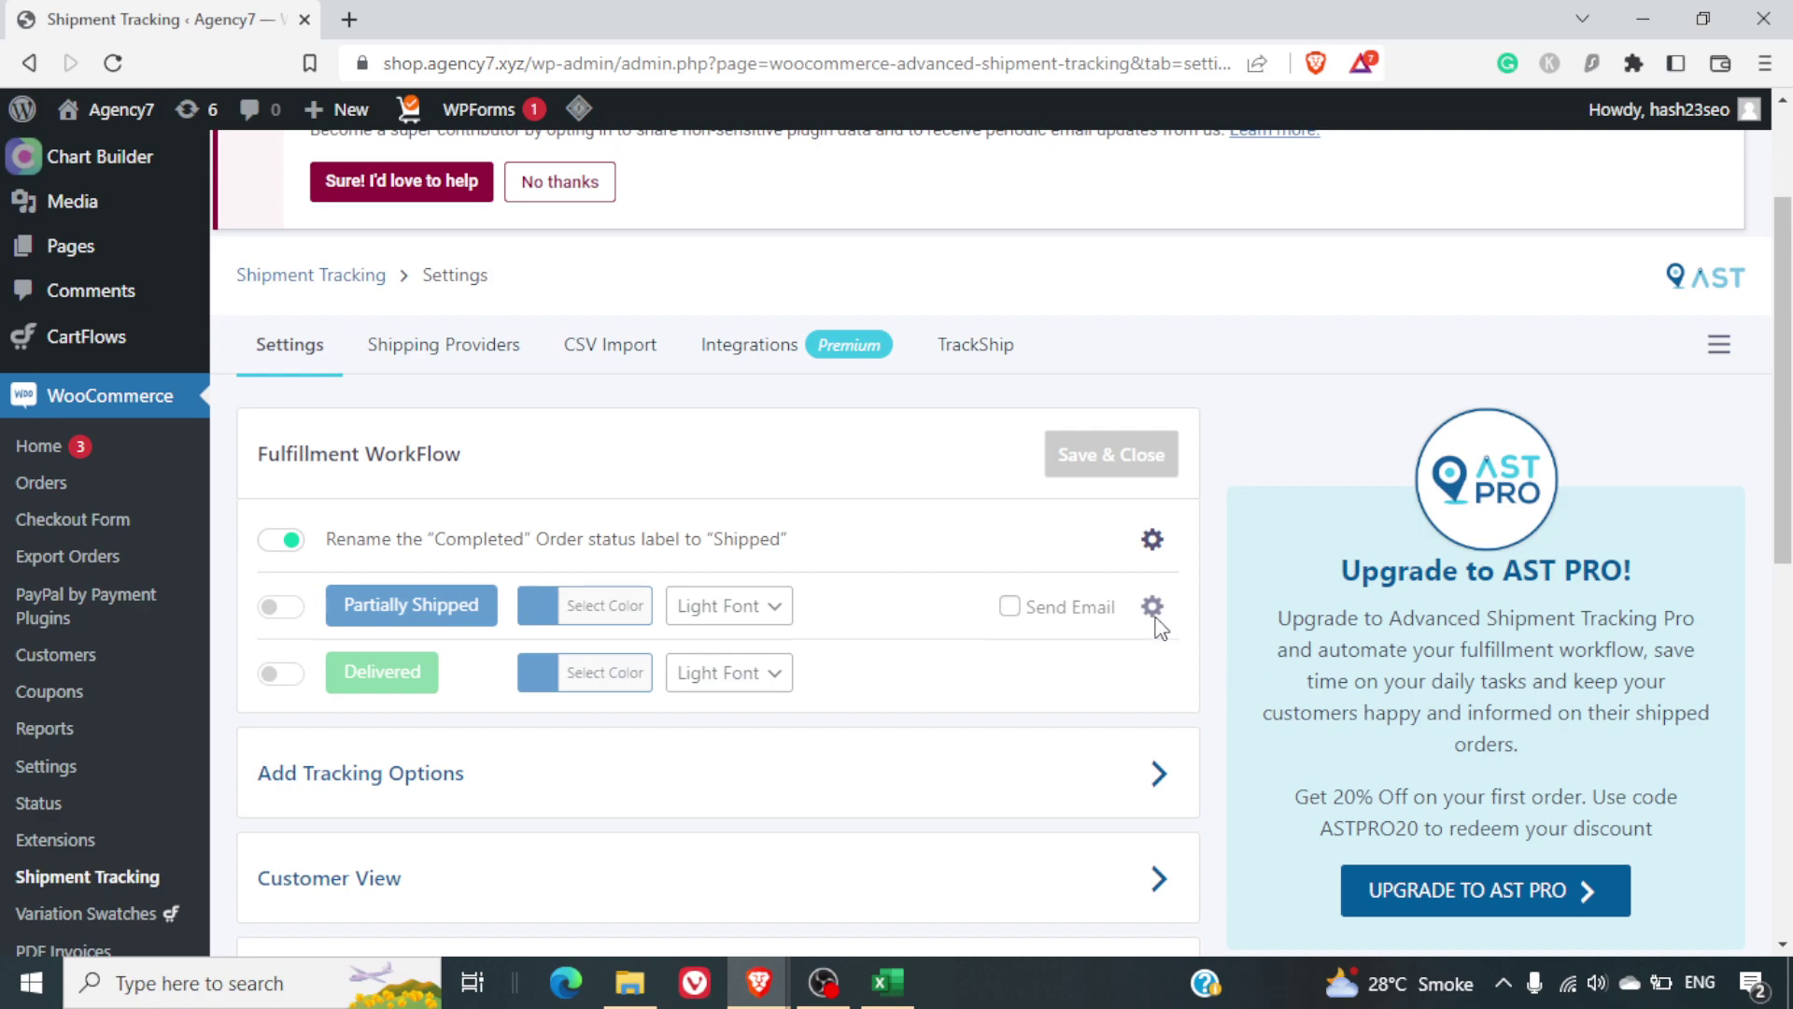
click(276, 609)
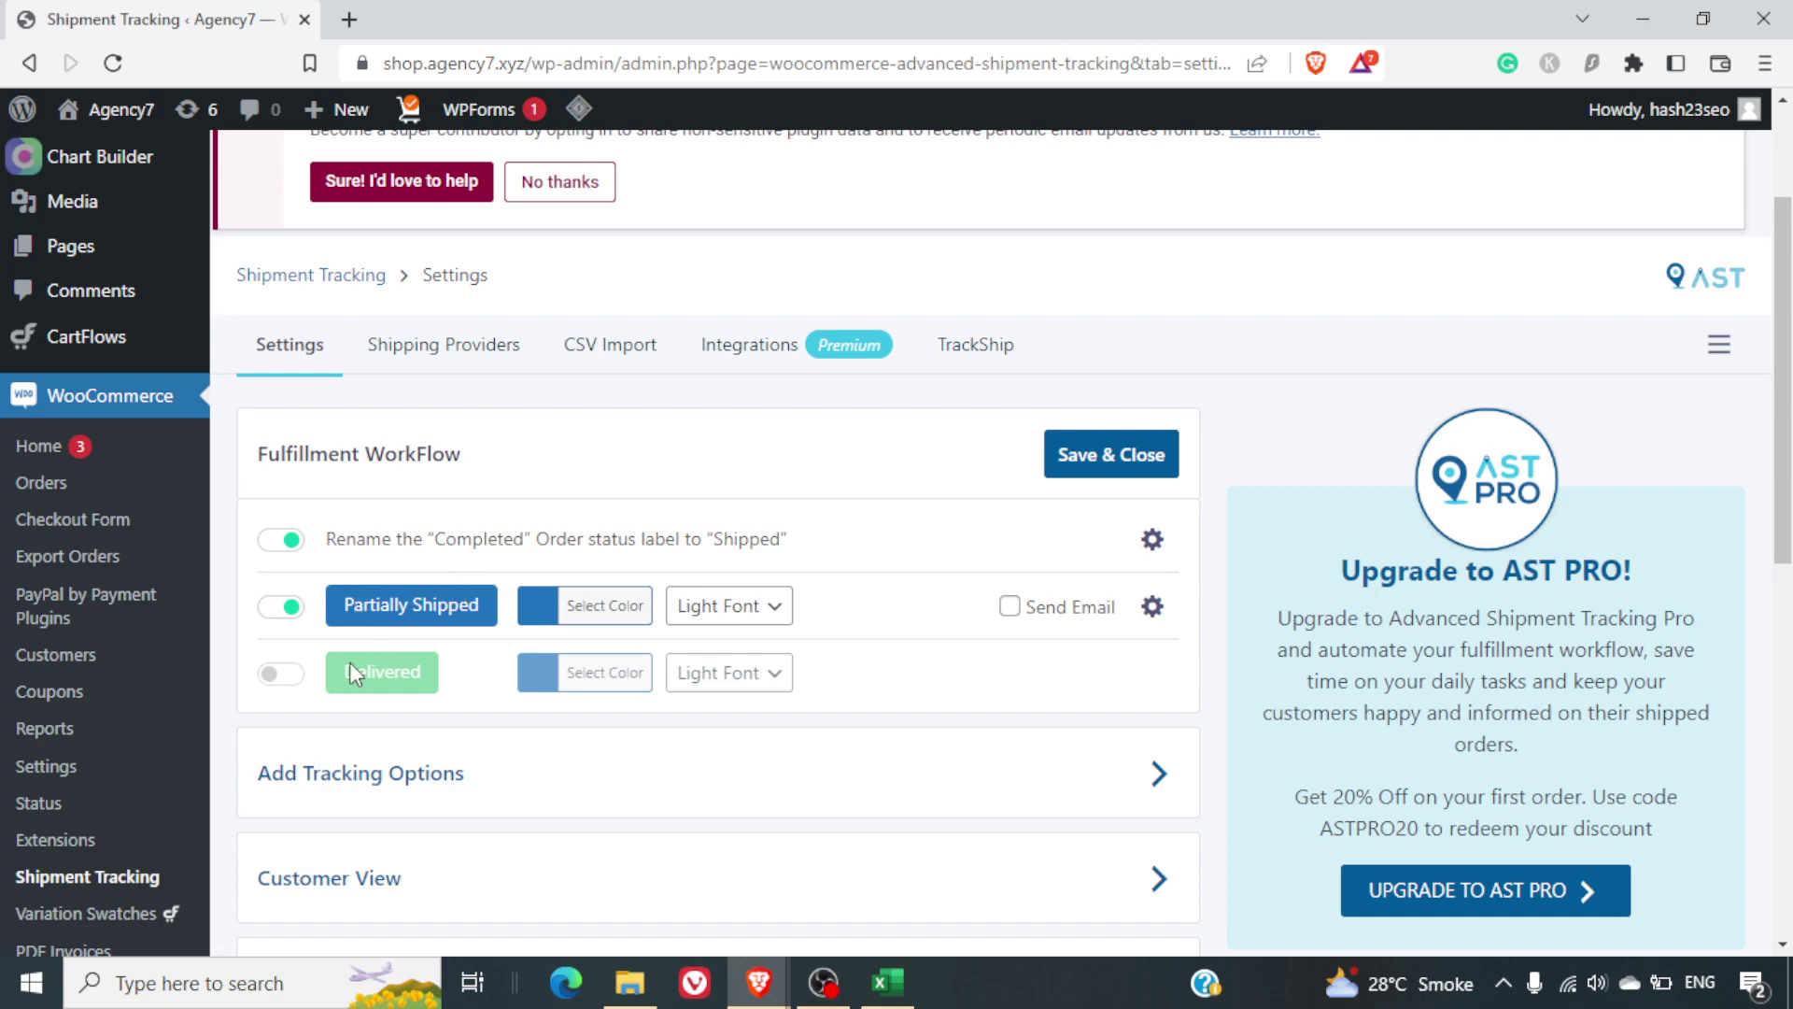
click(283, 677)
click(289, 674)
click(286, 609)
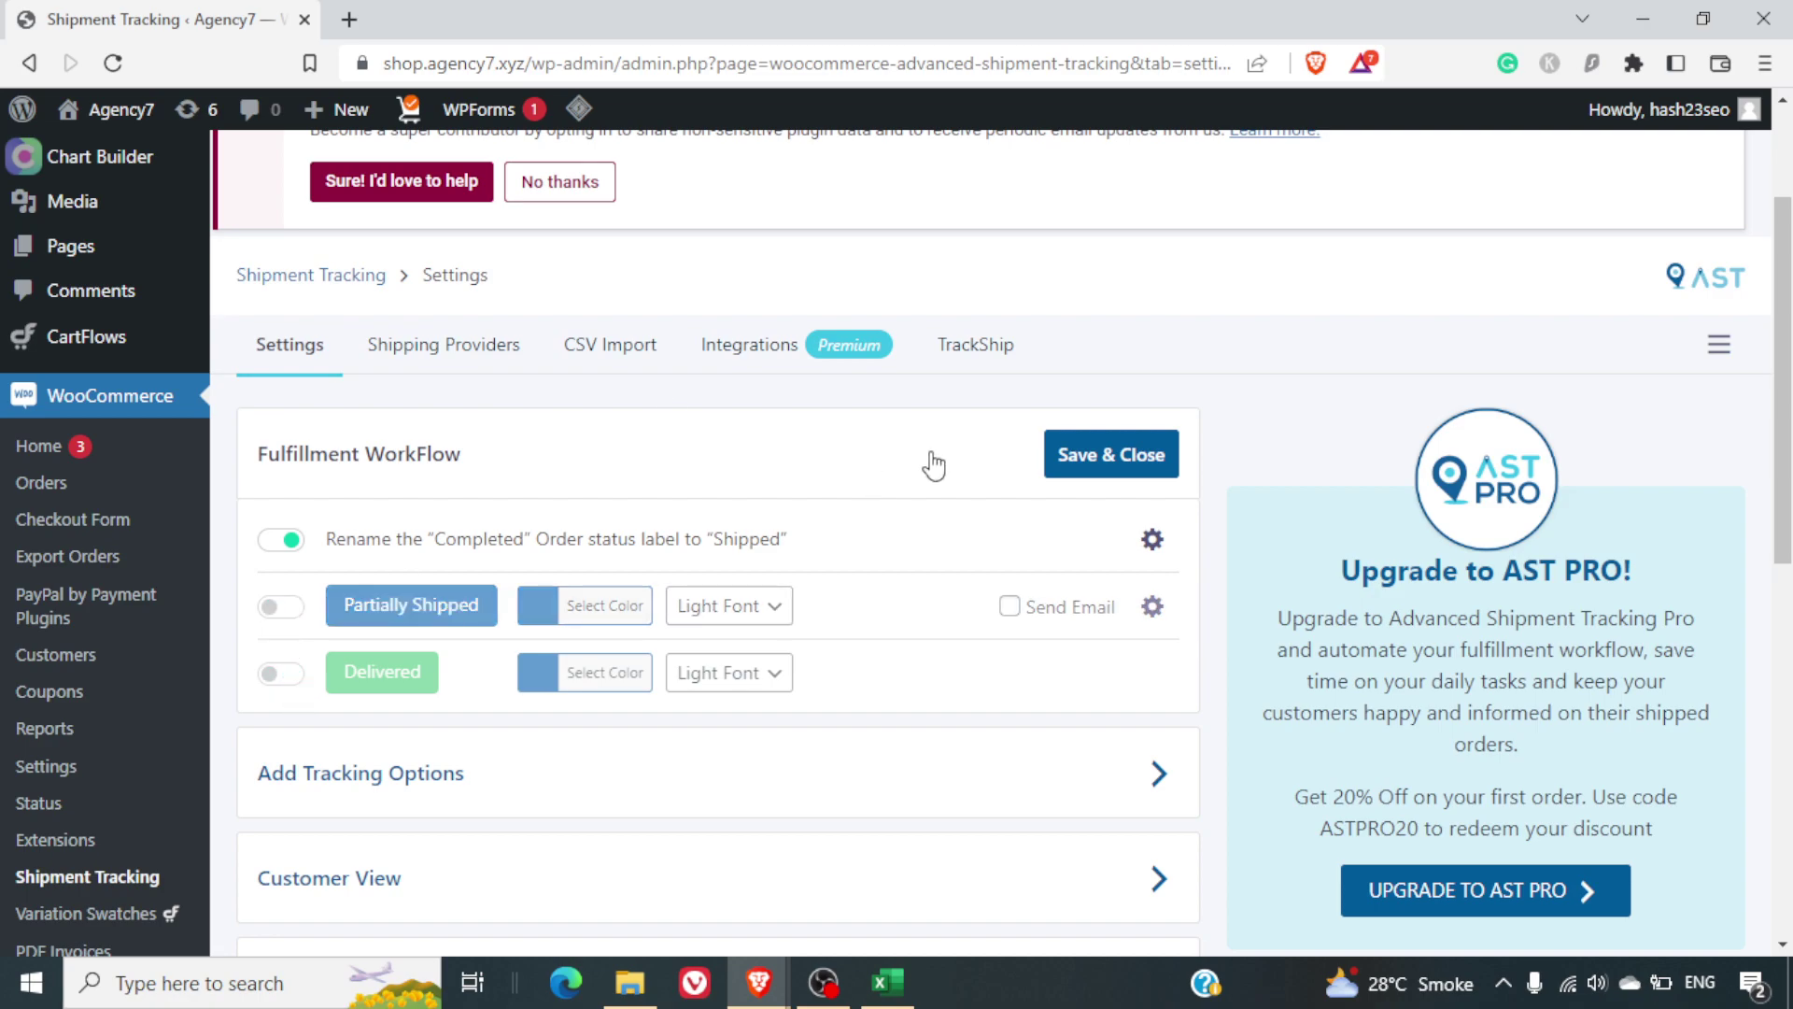
scroll(809, 617, down, 2)
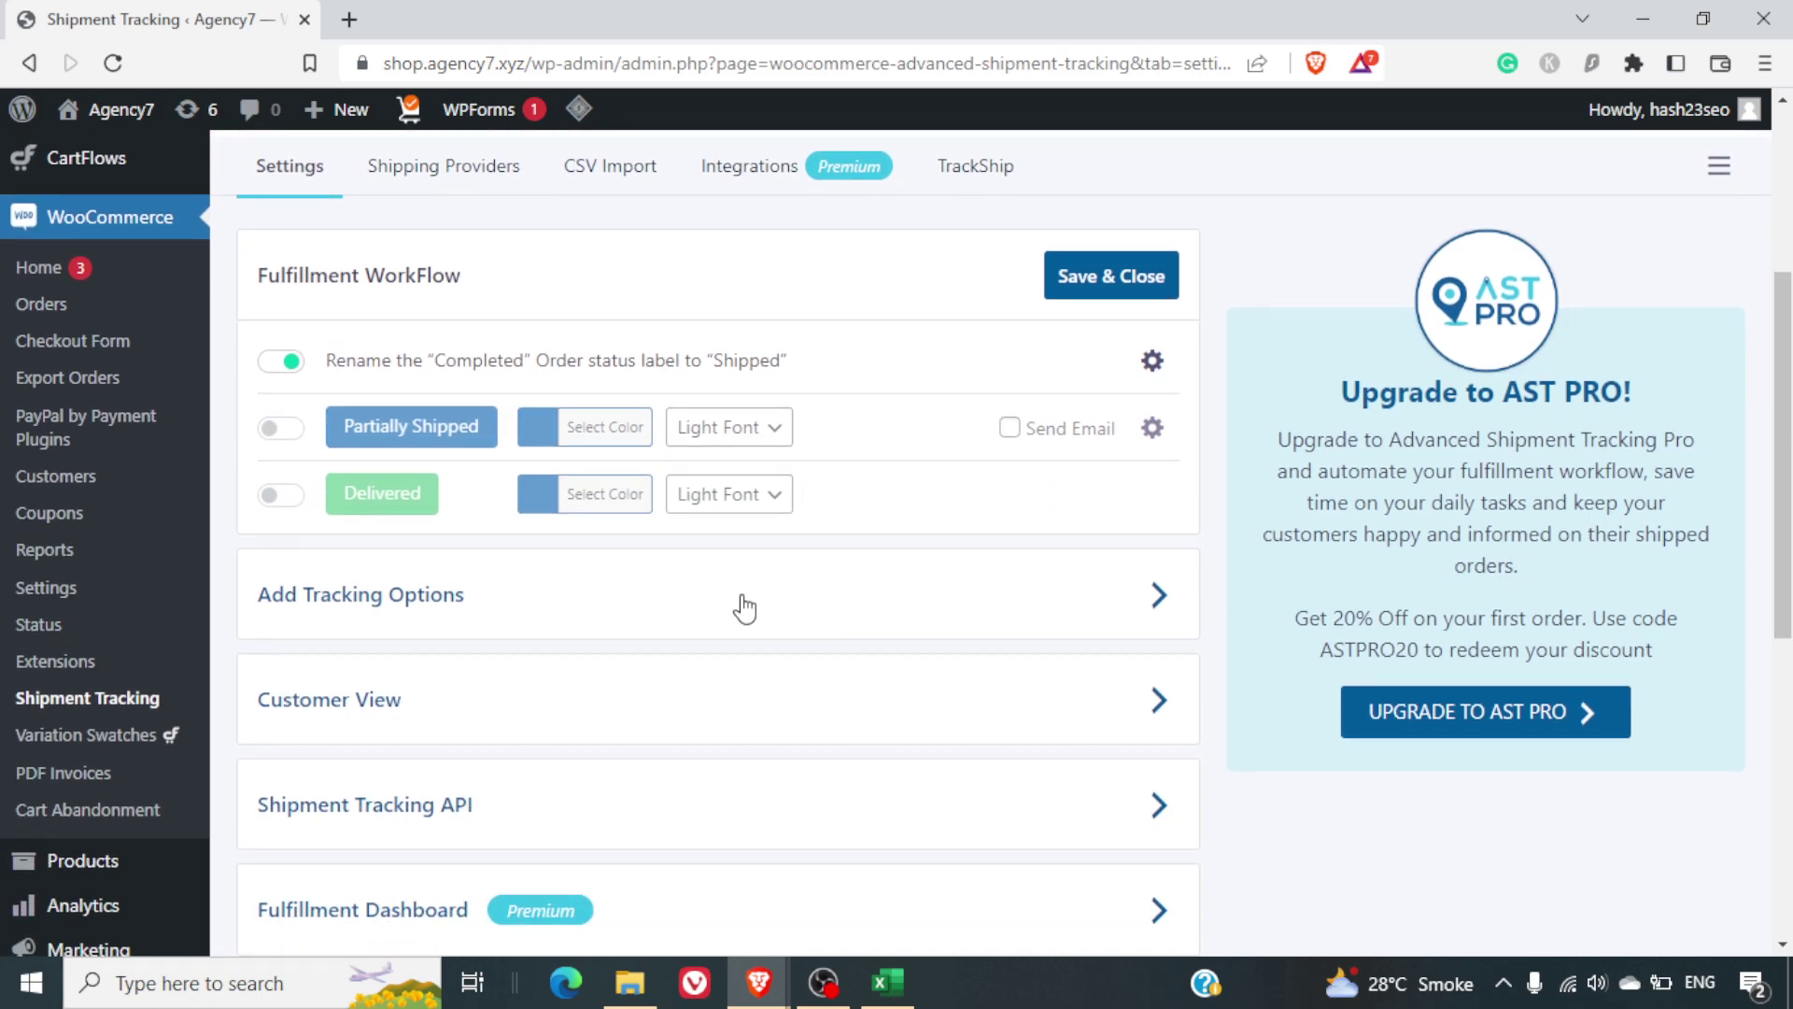
Step: Expand Add Tracking Options and Customer View to show the order email and Track button options
click(745, 607)
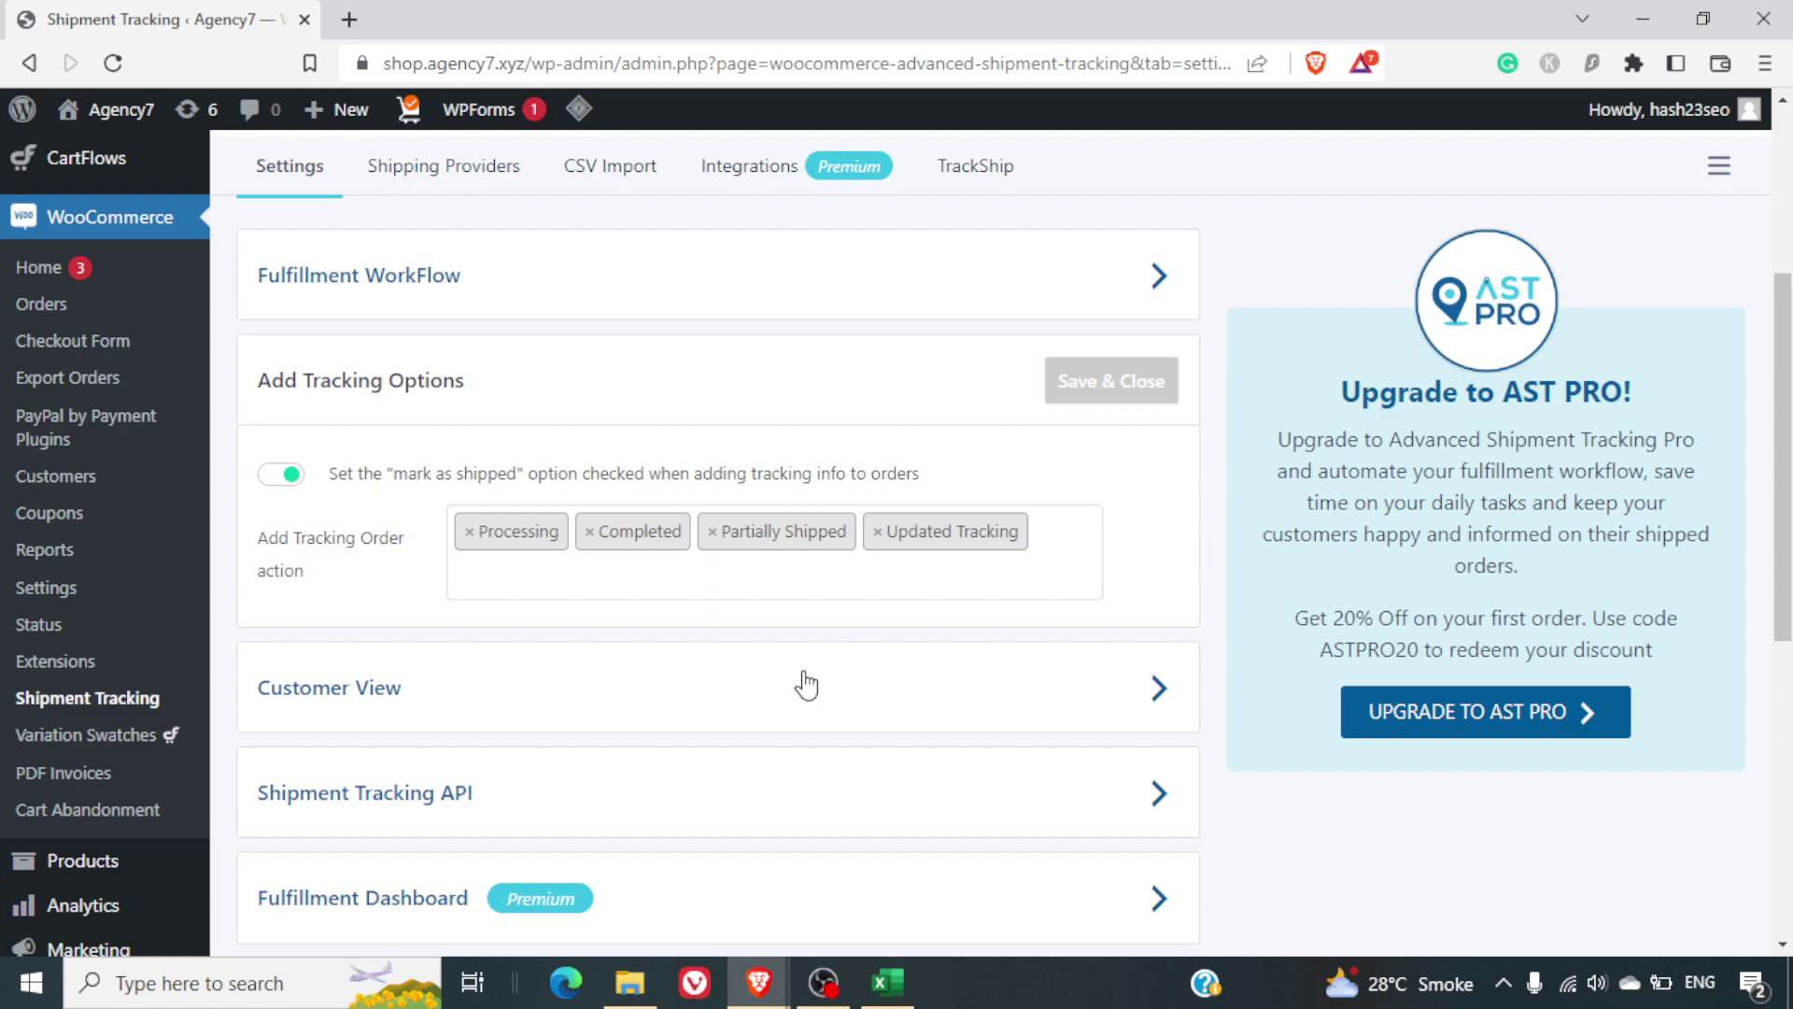
scroll(801, 680, down, 1)
click(392, 585)
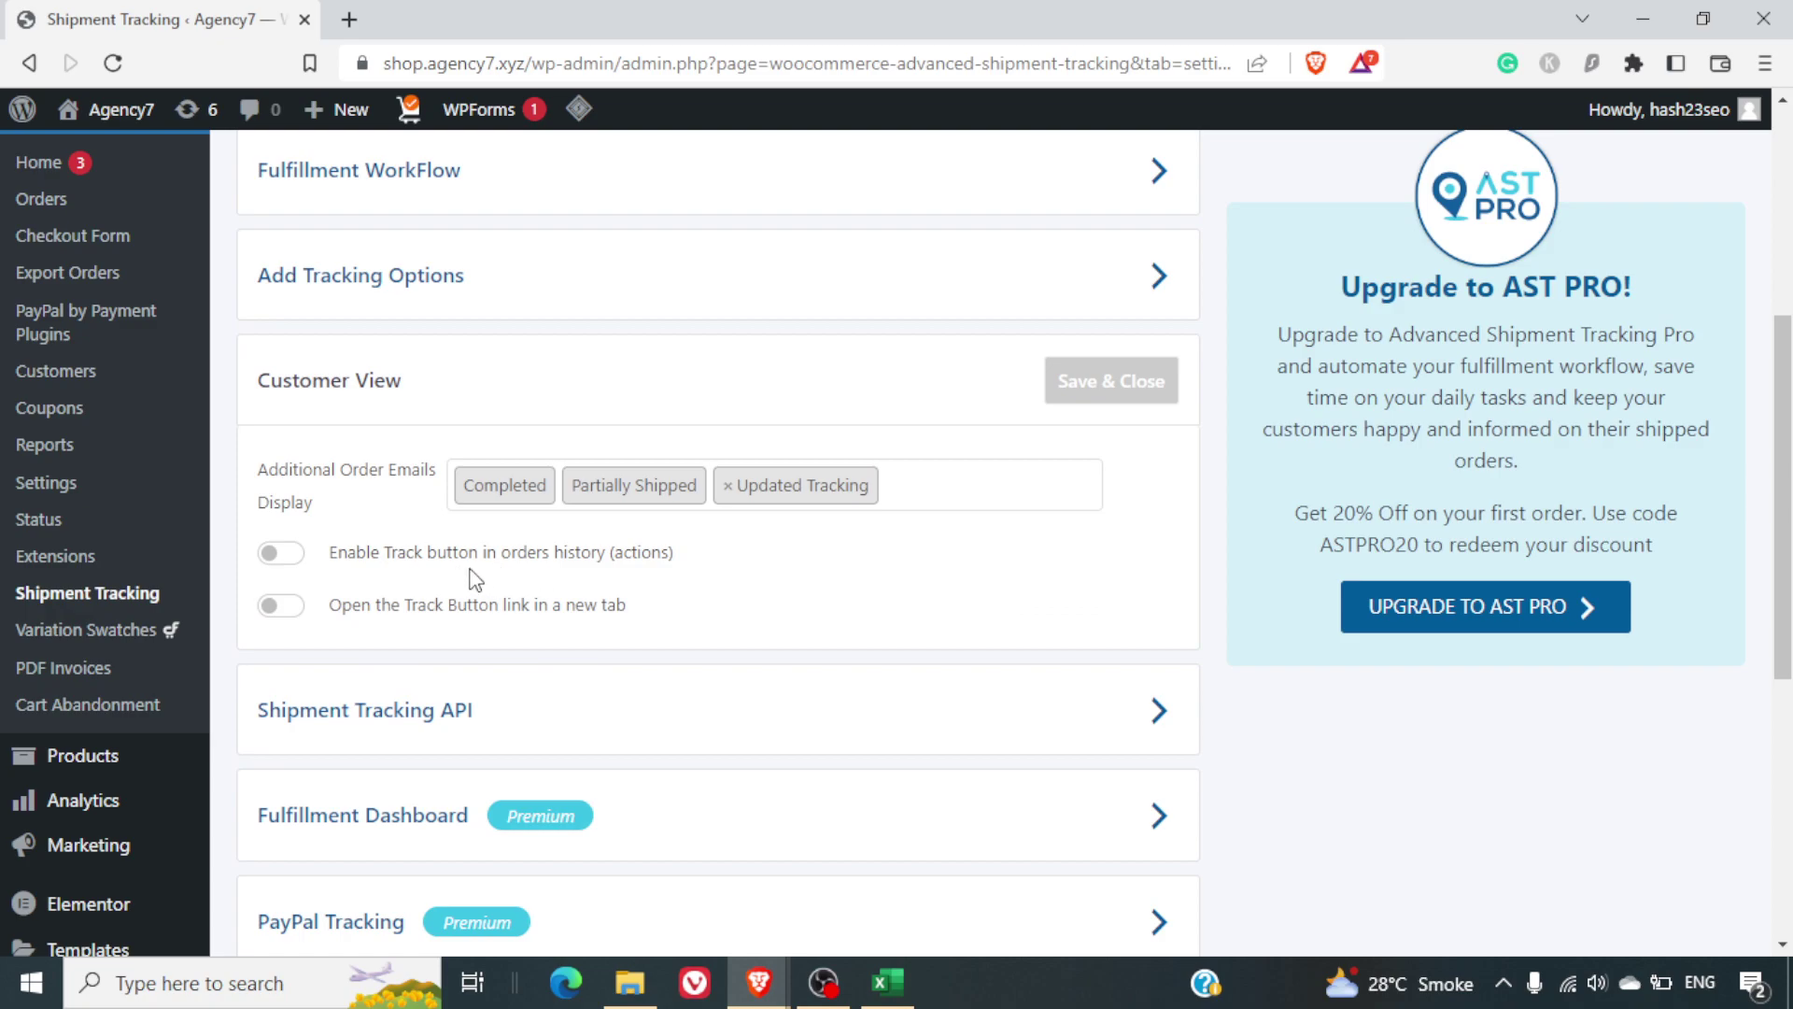
click(283, 561)
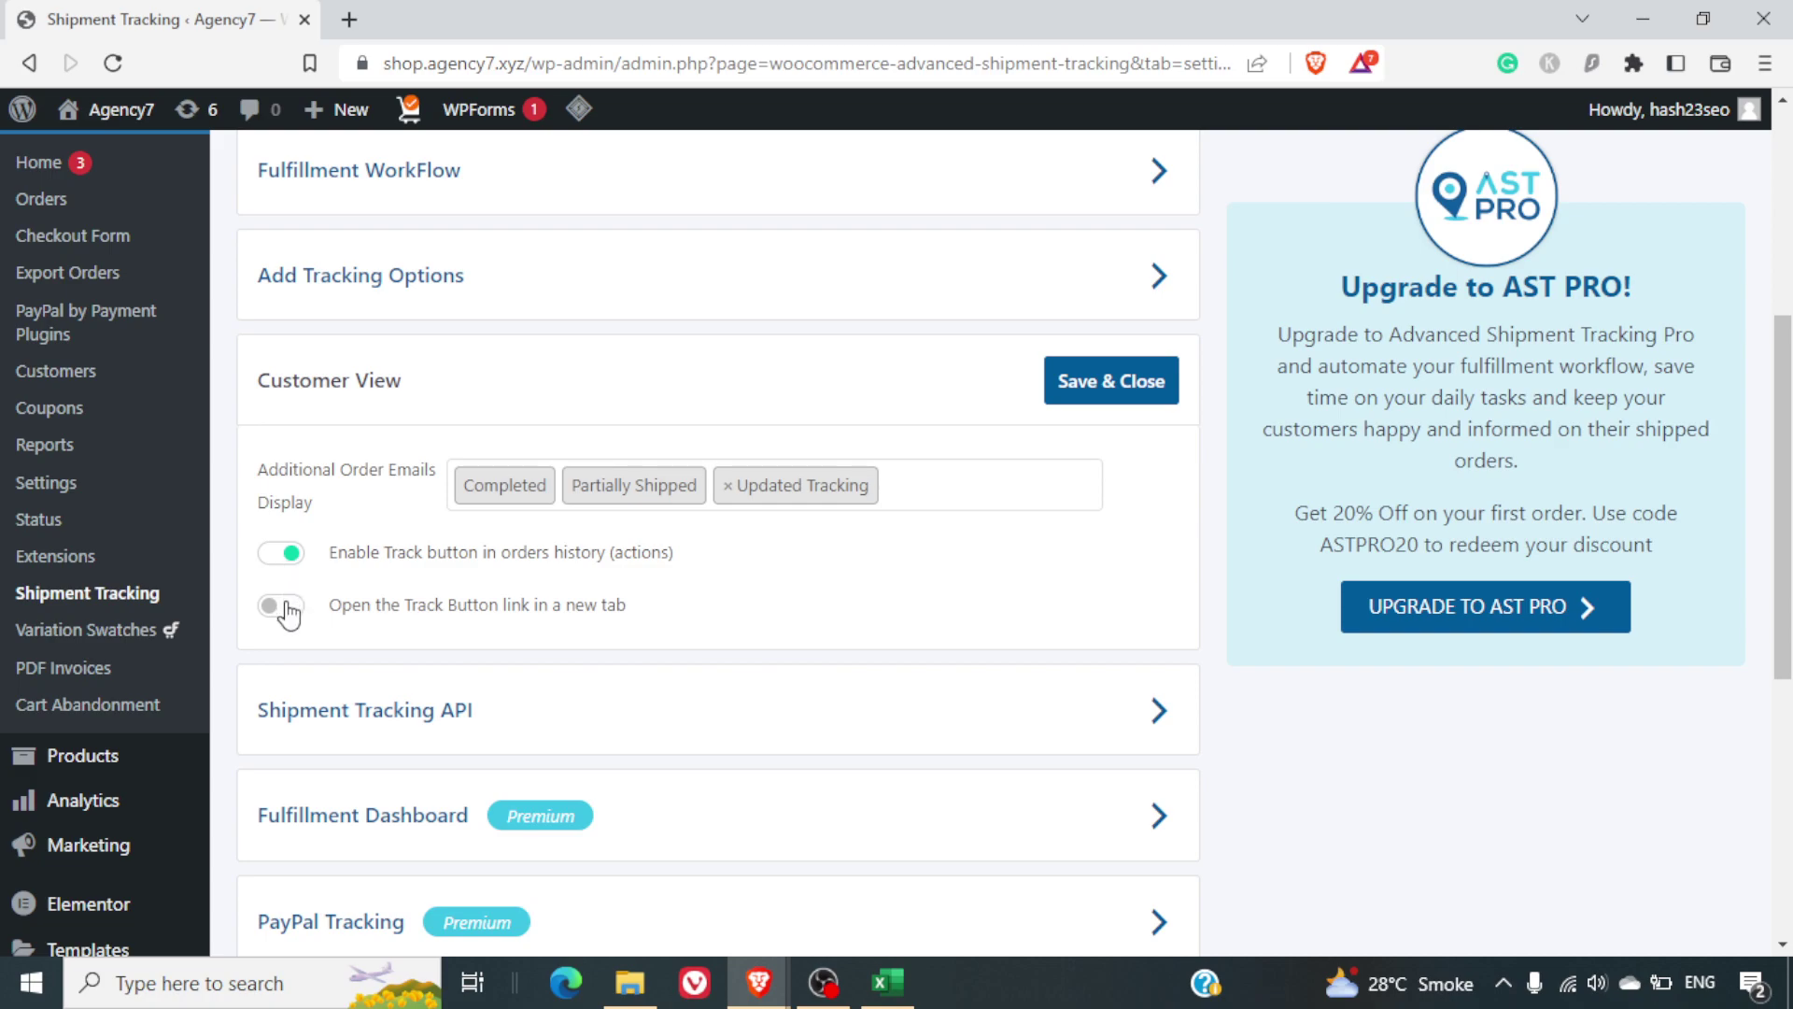
click(287, 612)
click(287, 609)
click(283, 553)
scroll(724, 533, down, 2)
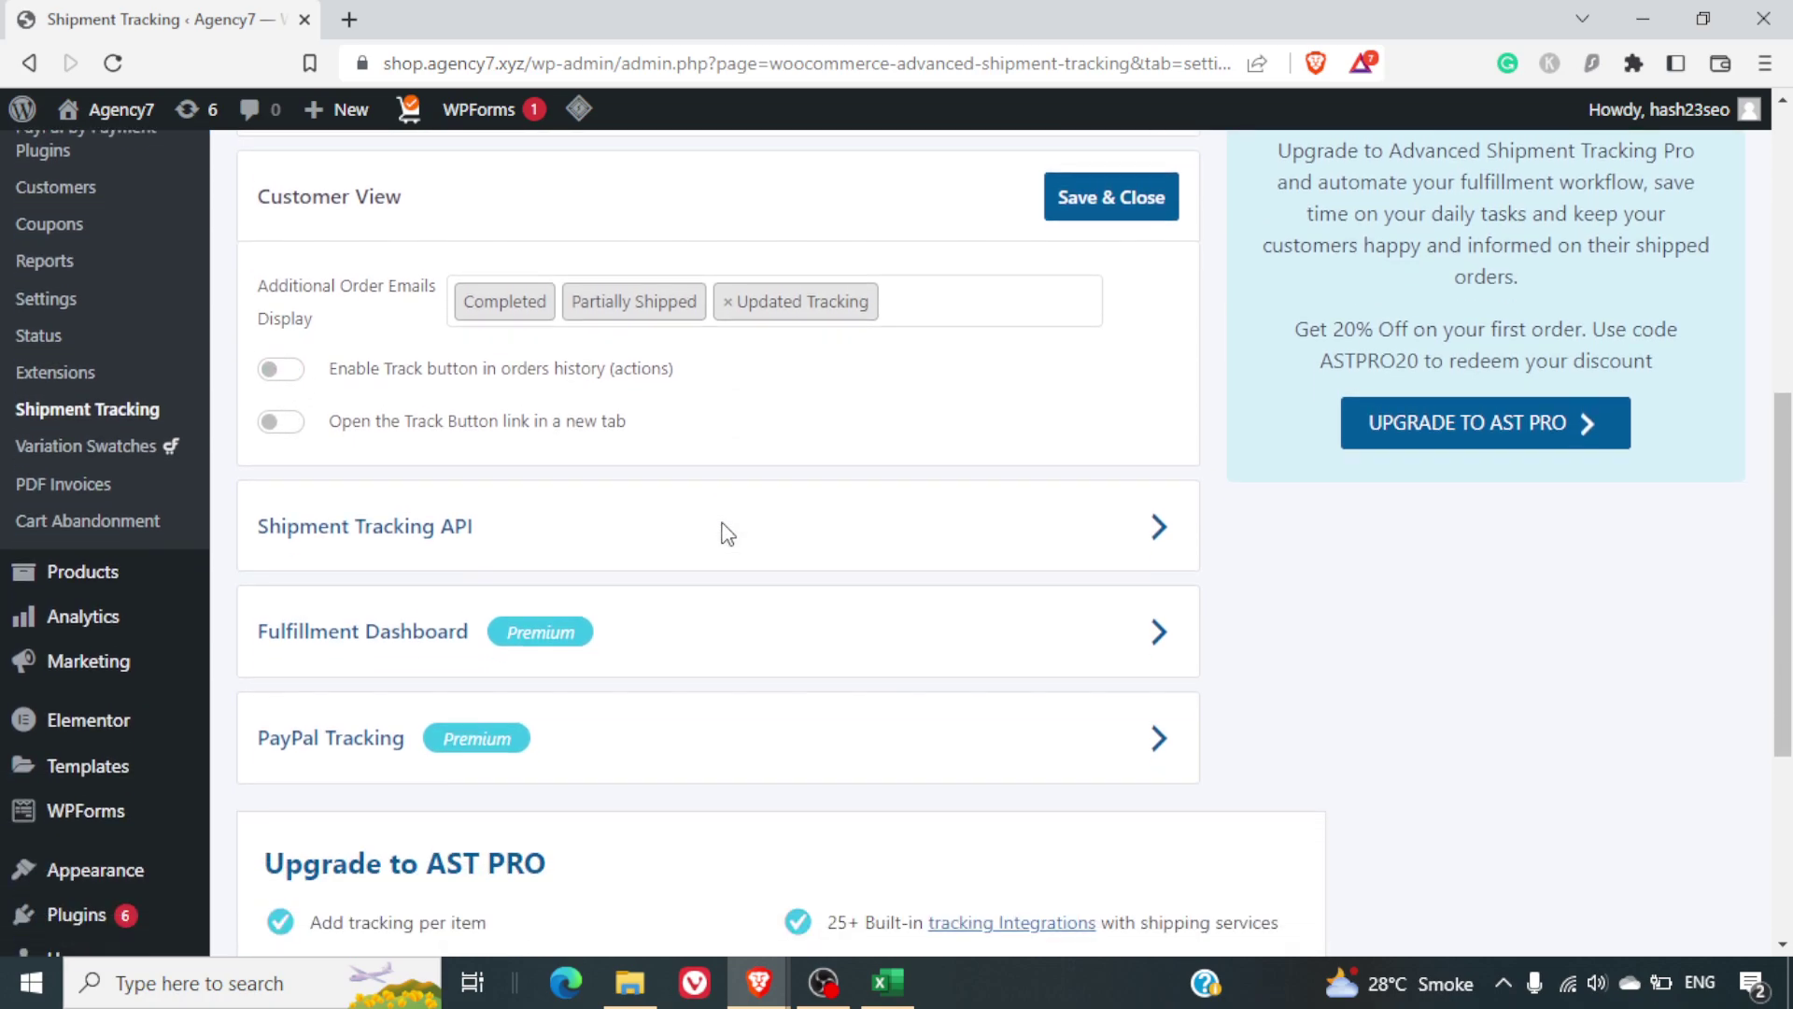
Step: Expand the Shipment Tracking API settings, showing the API Date Format of DD/MM/YYYY
click(501, 520)
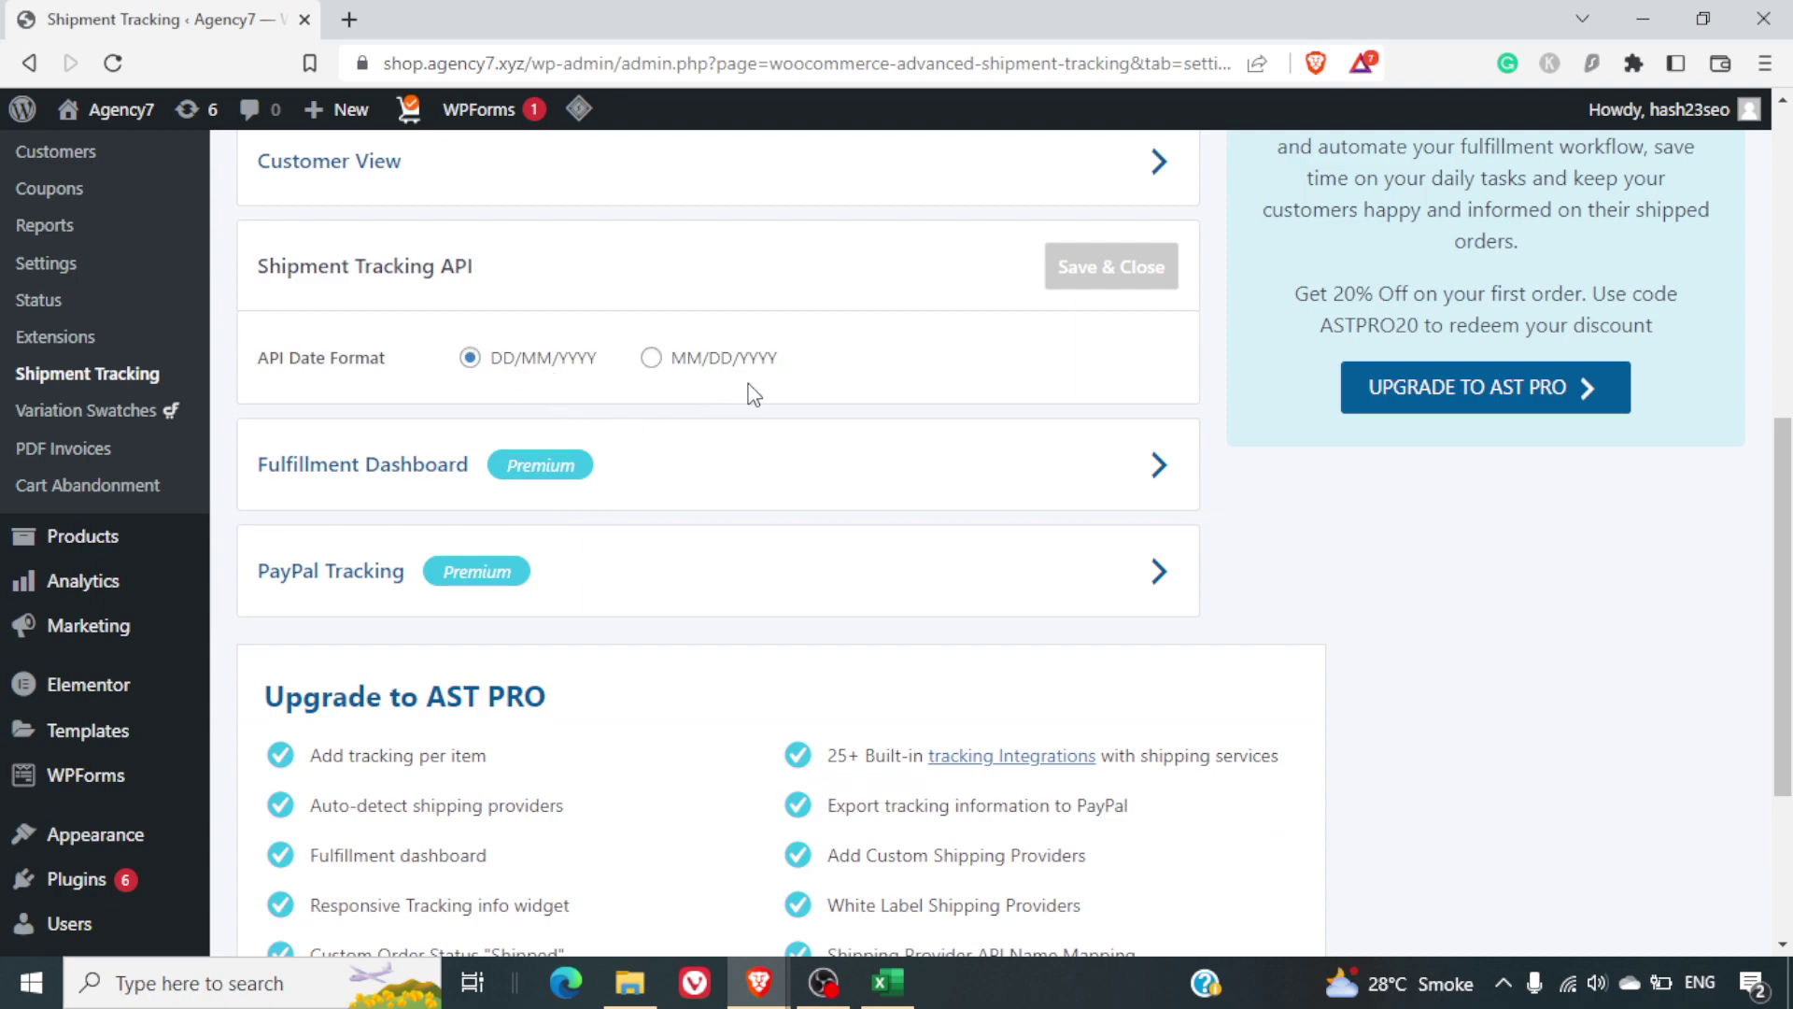
scroll(753, 394, down, 2)
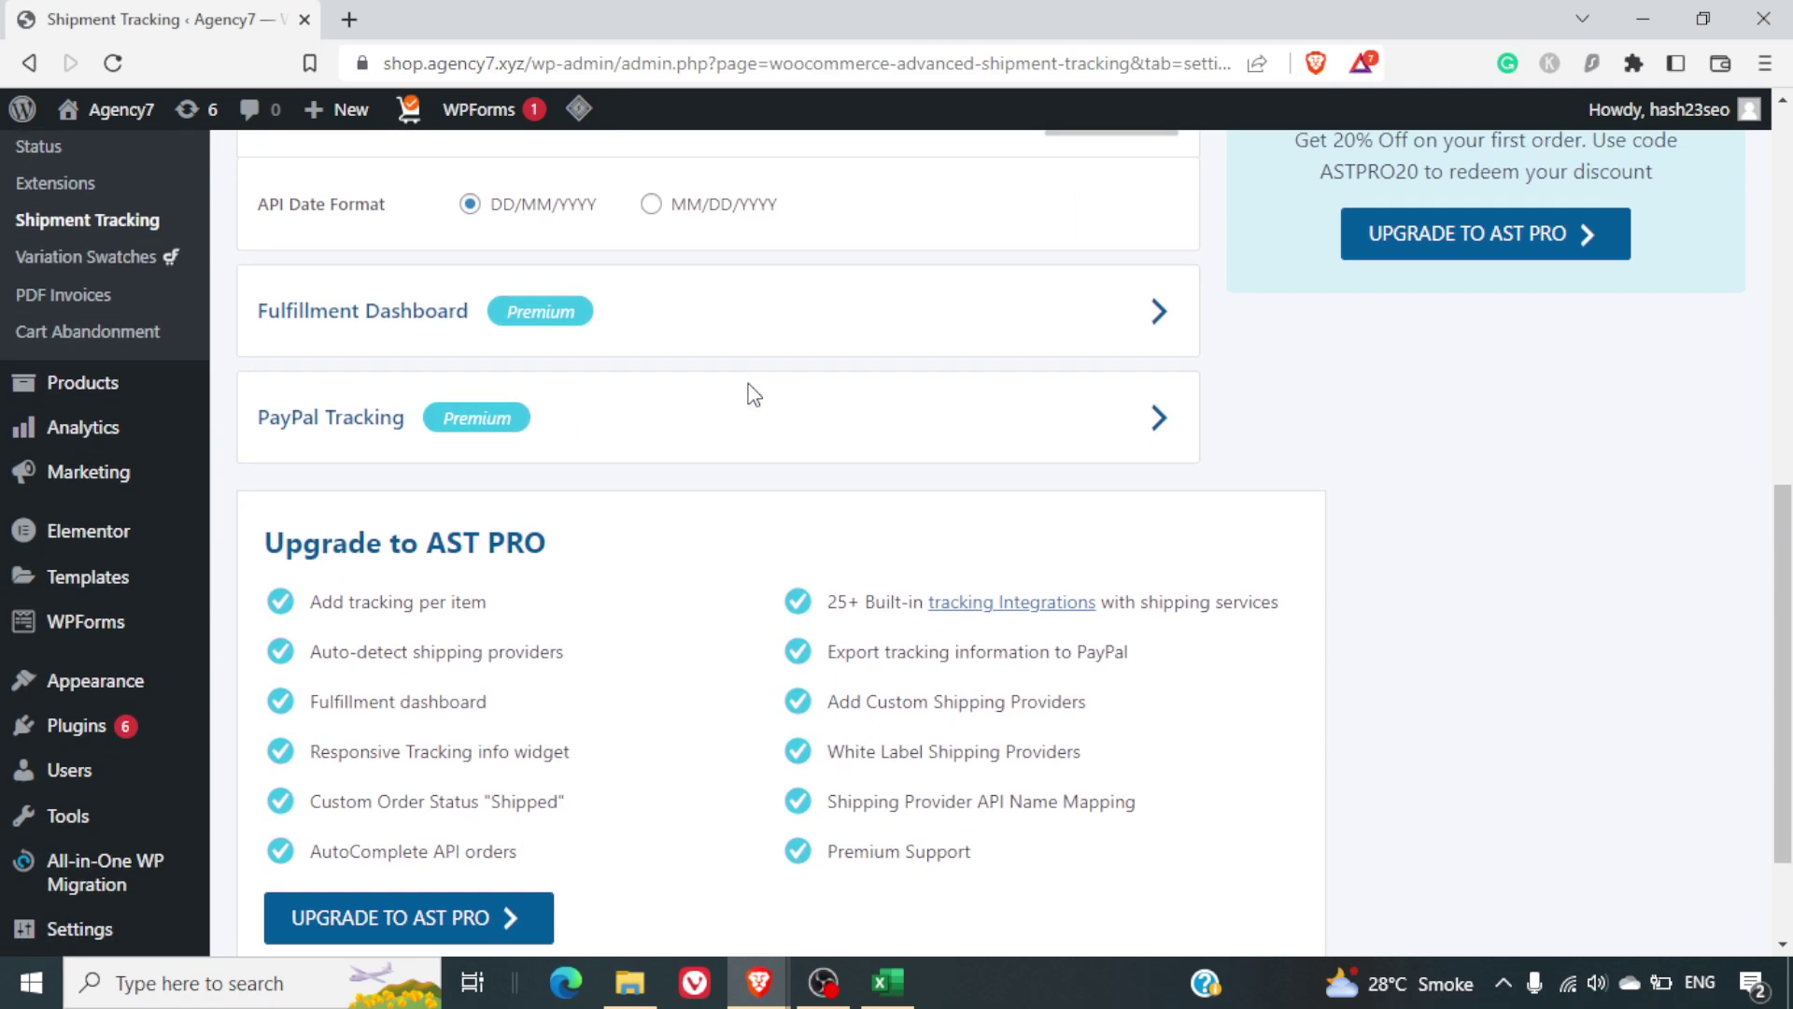
scroll(752, 396, up, 2)
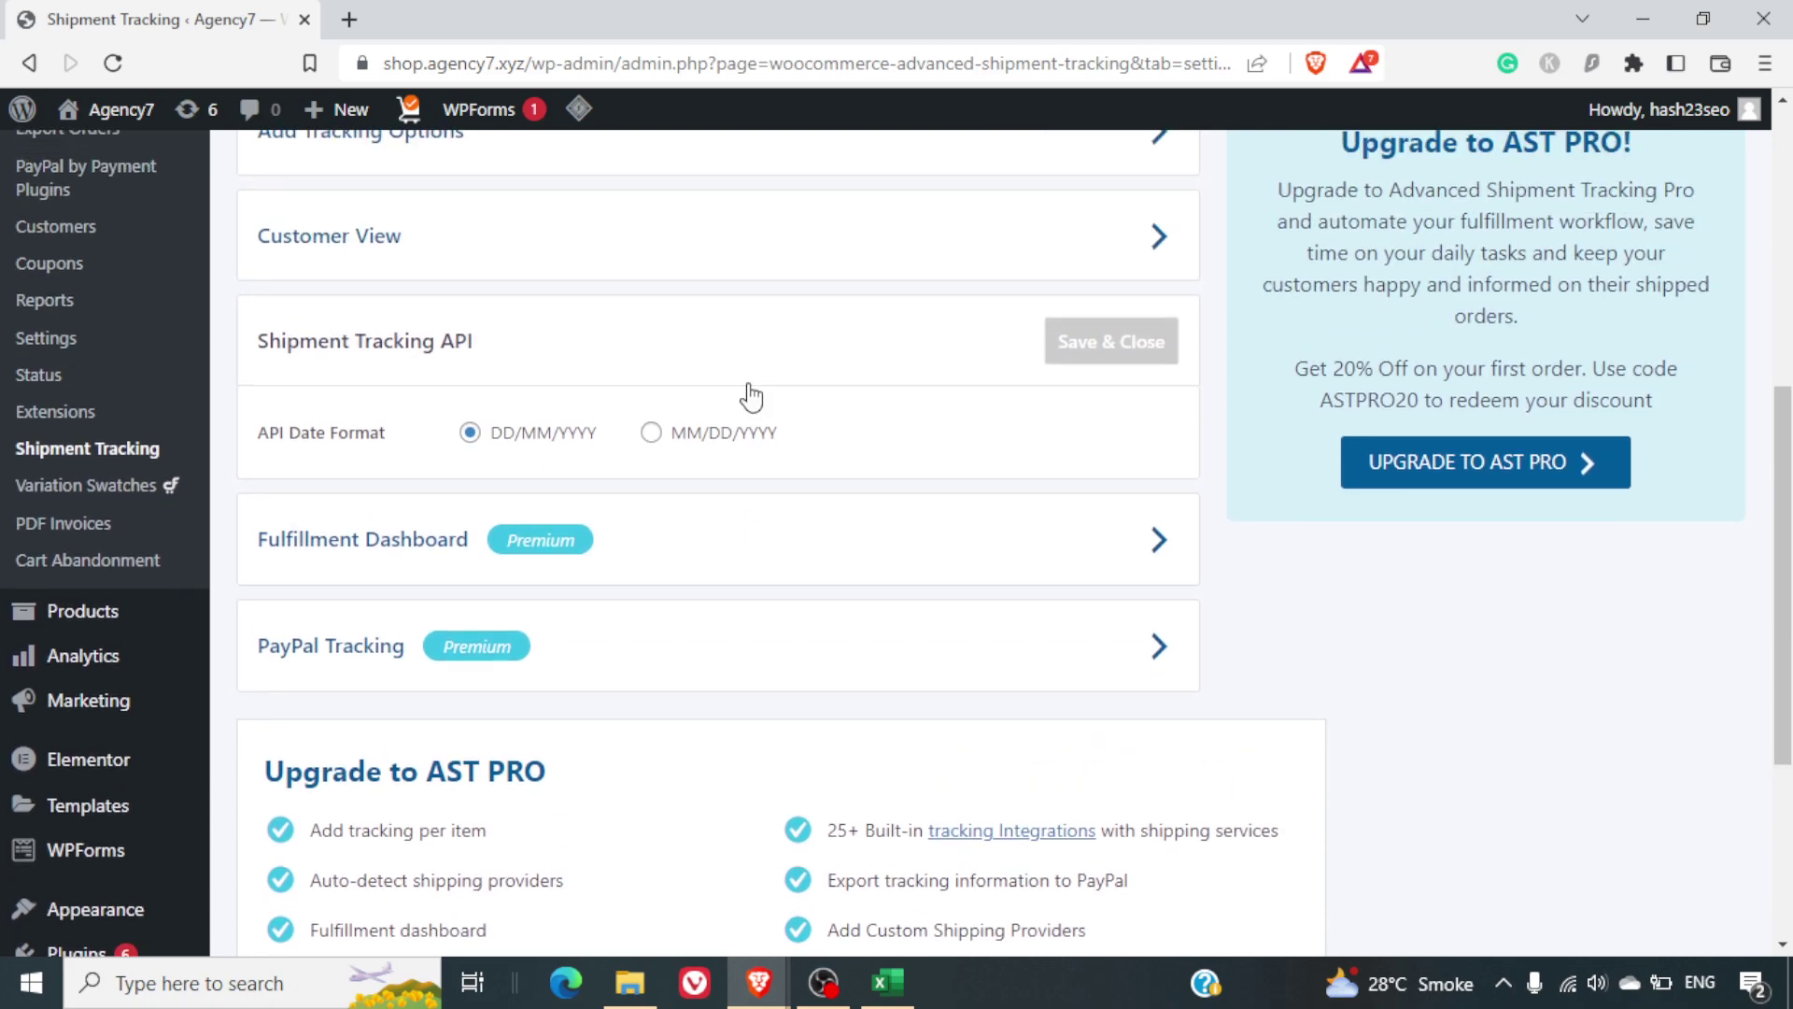
scroll(752, 397, down, 2)
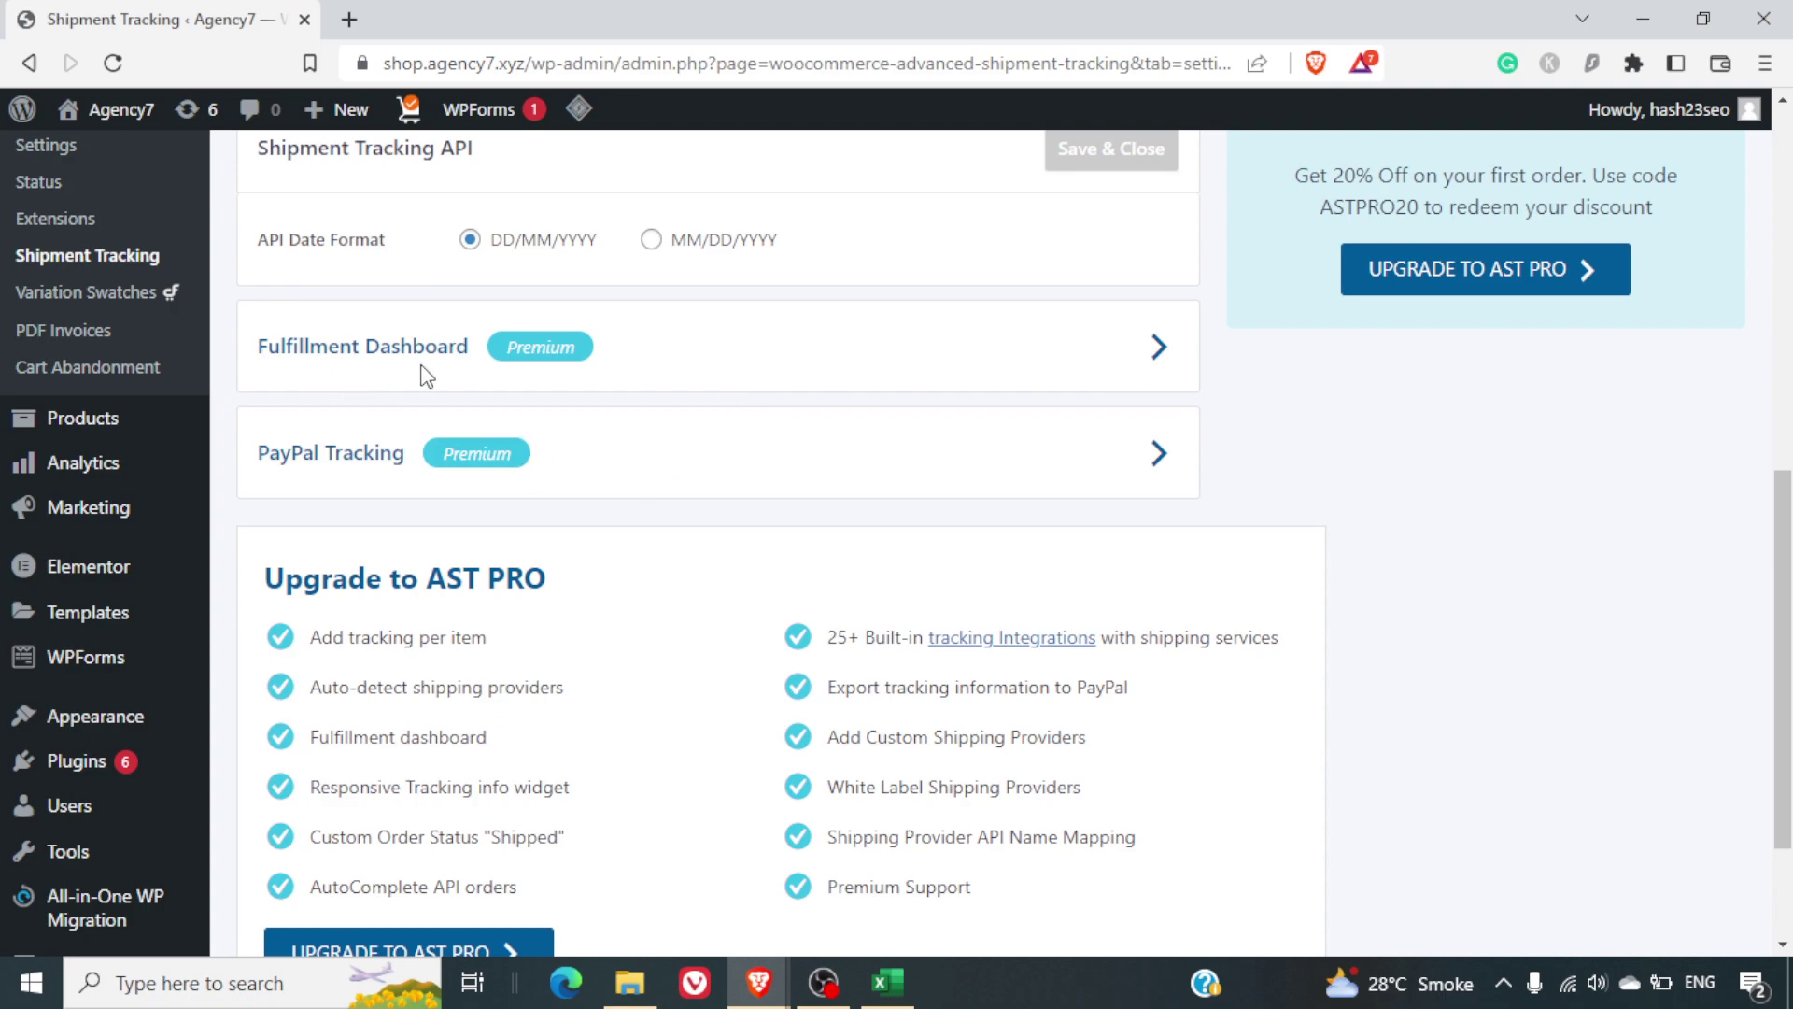
scroll(725, 617, down, 2)
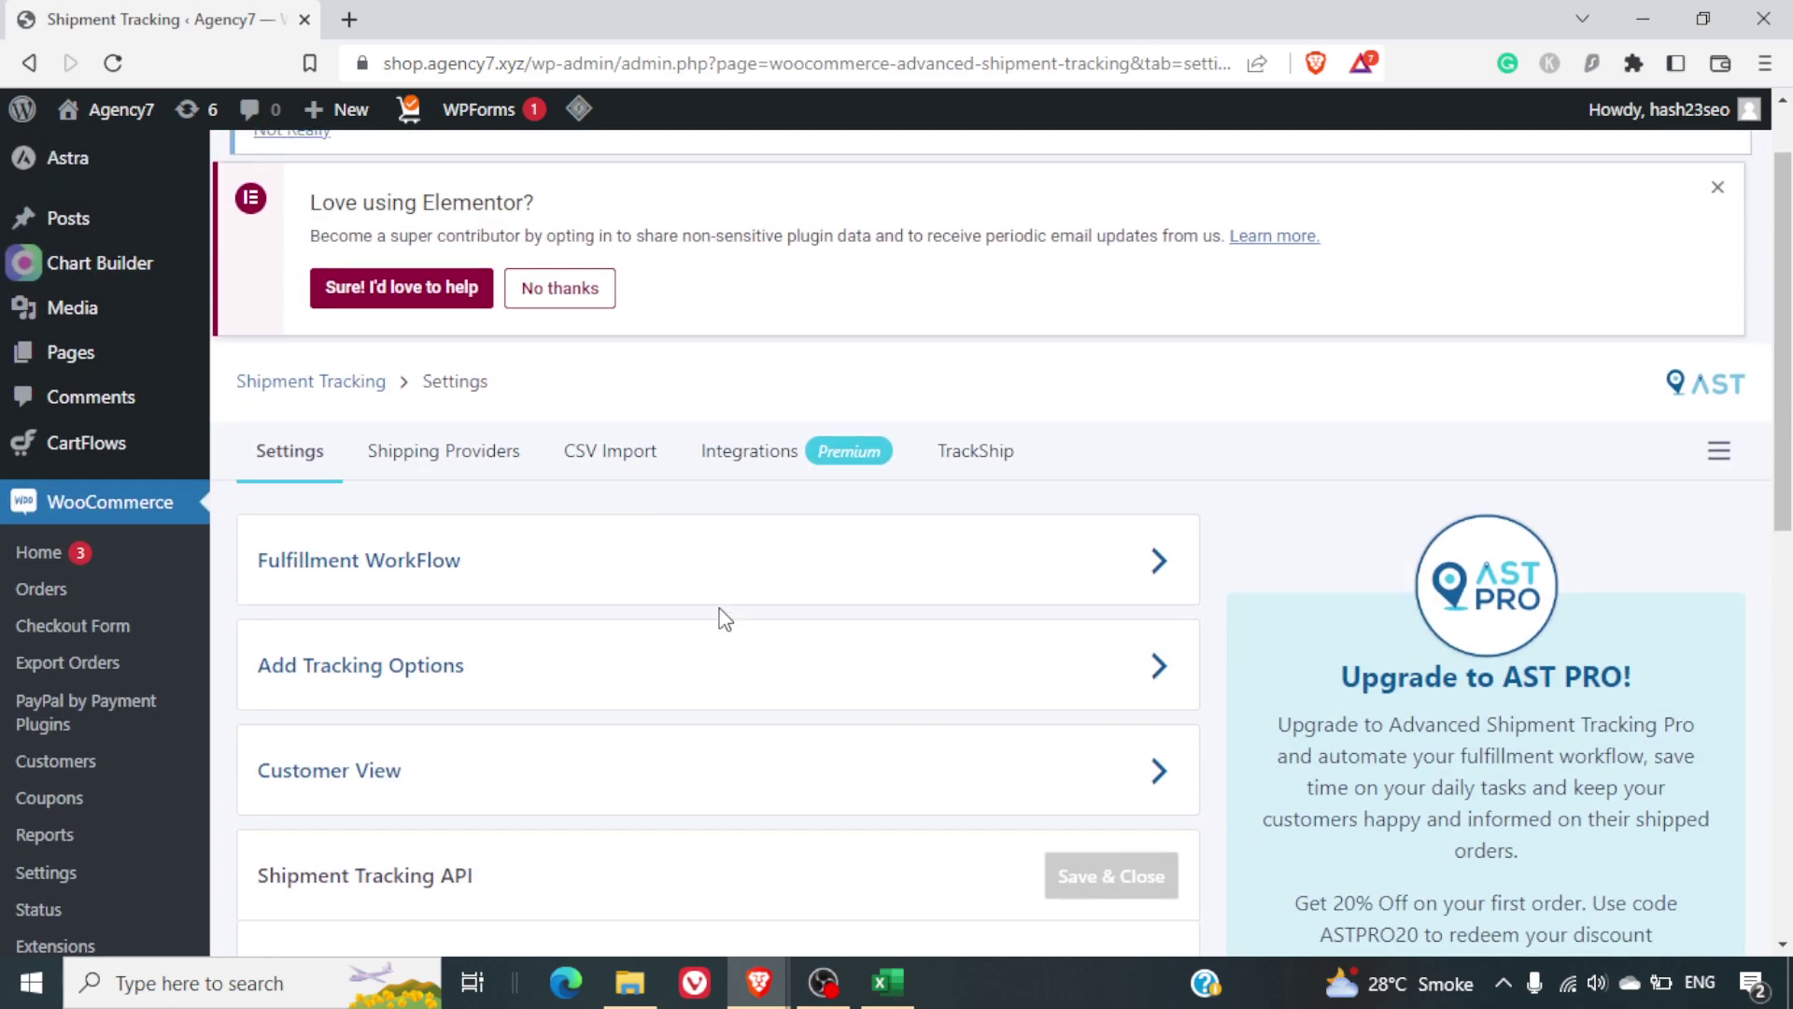
Step: Open the Shipping Providers list and search it for 'india'
click(434, 464)
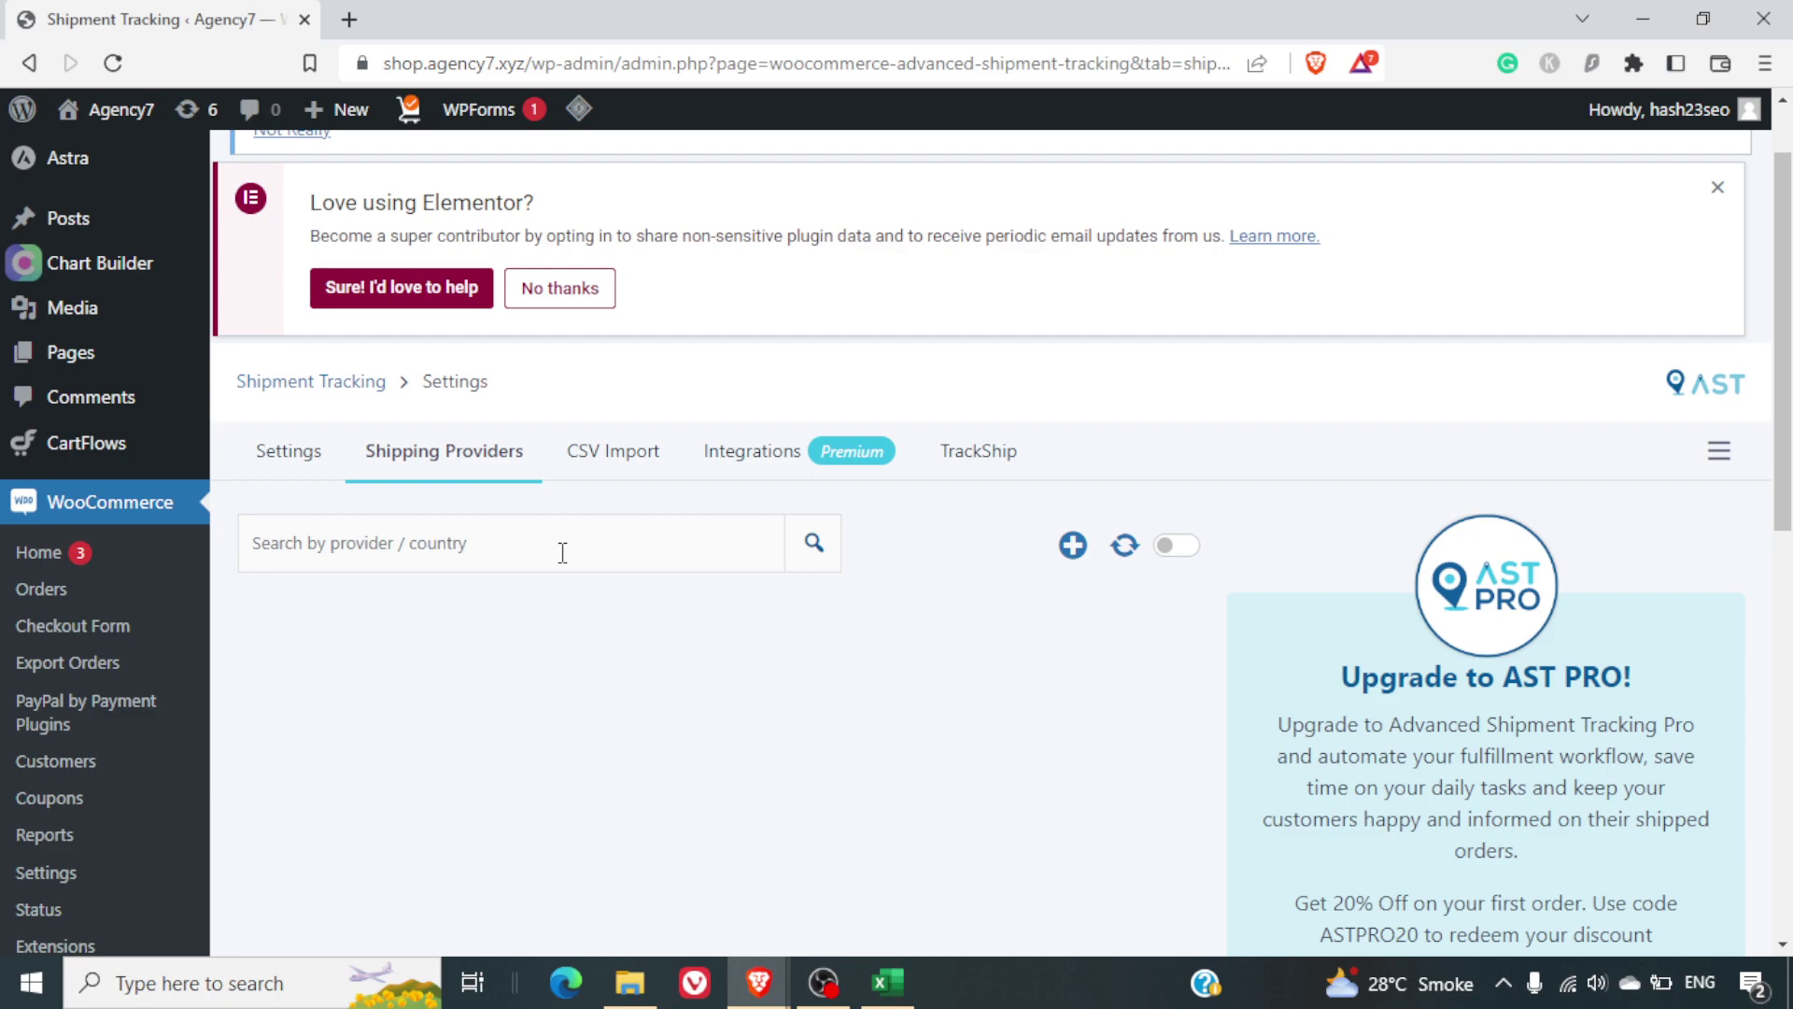
scroll(638, 660, down, 1)
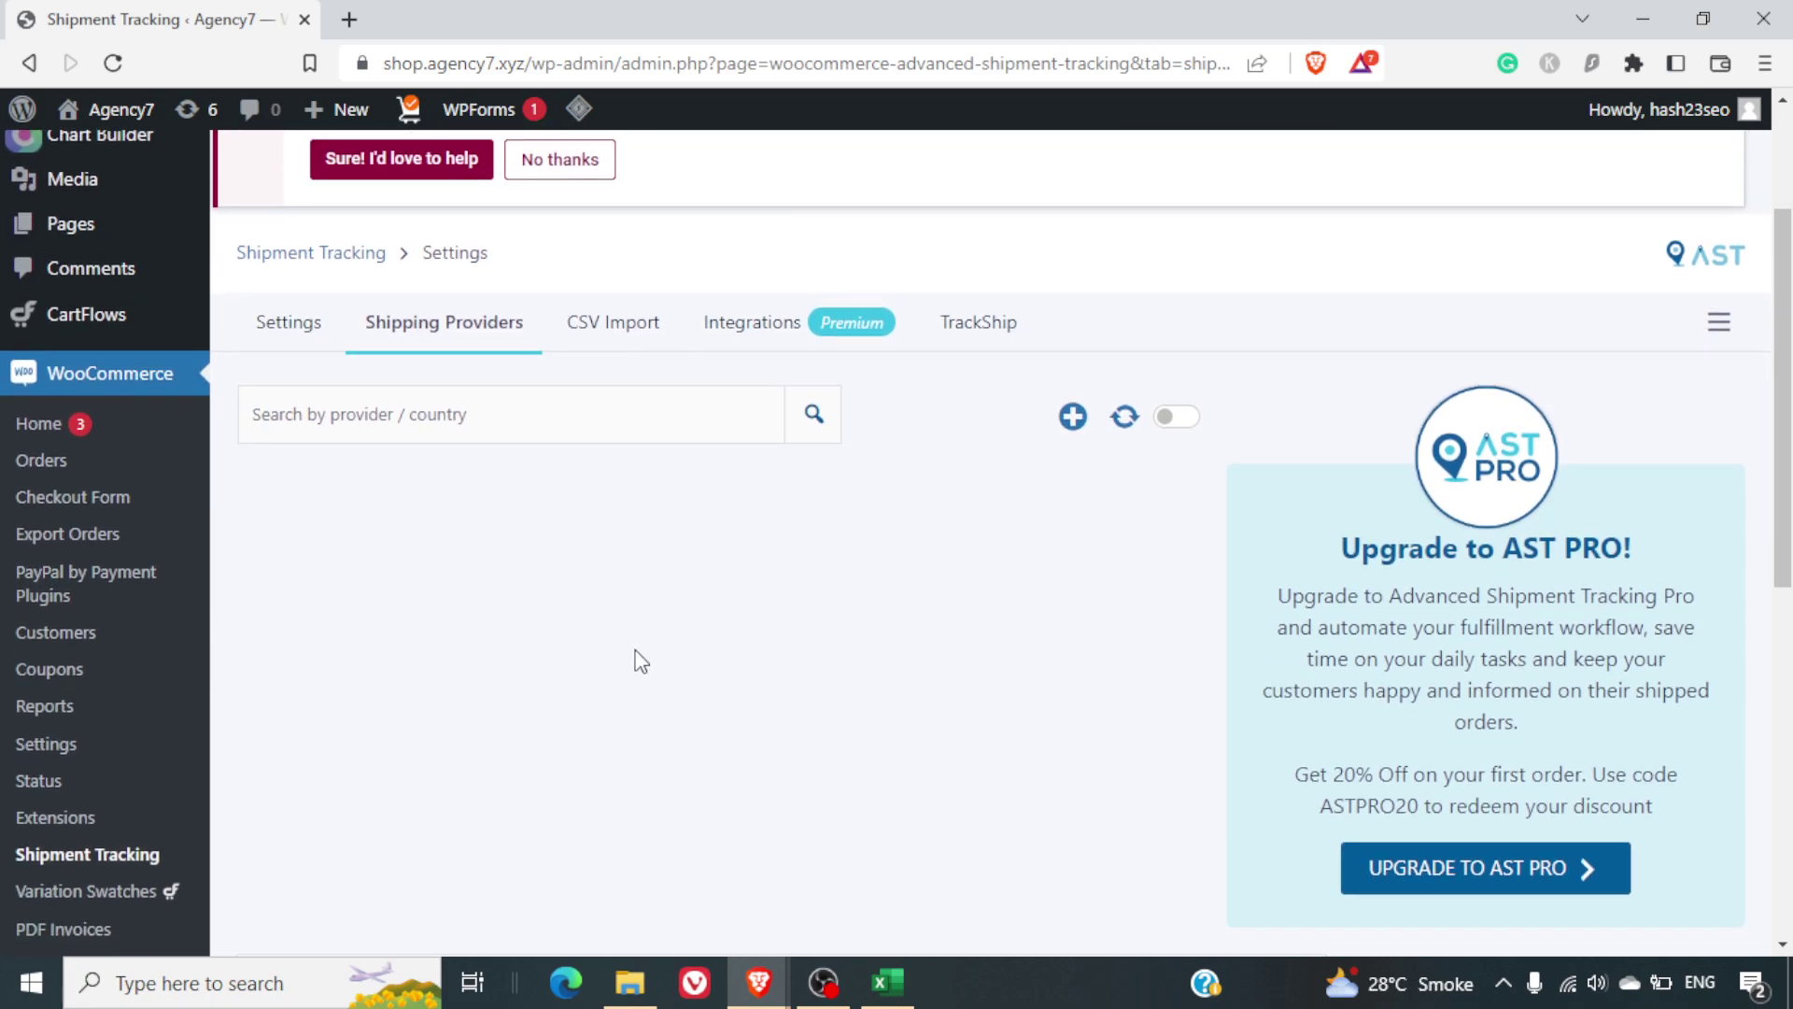
scroll(641, 660, down, 1)
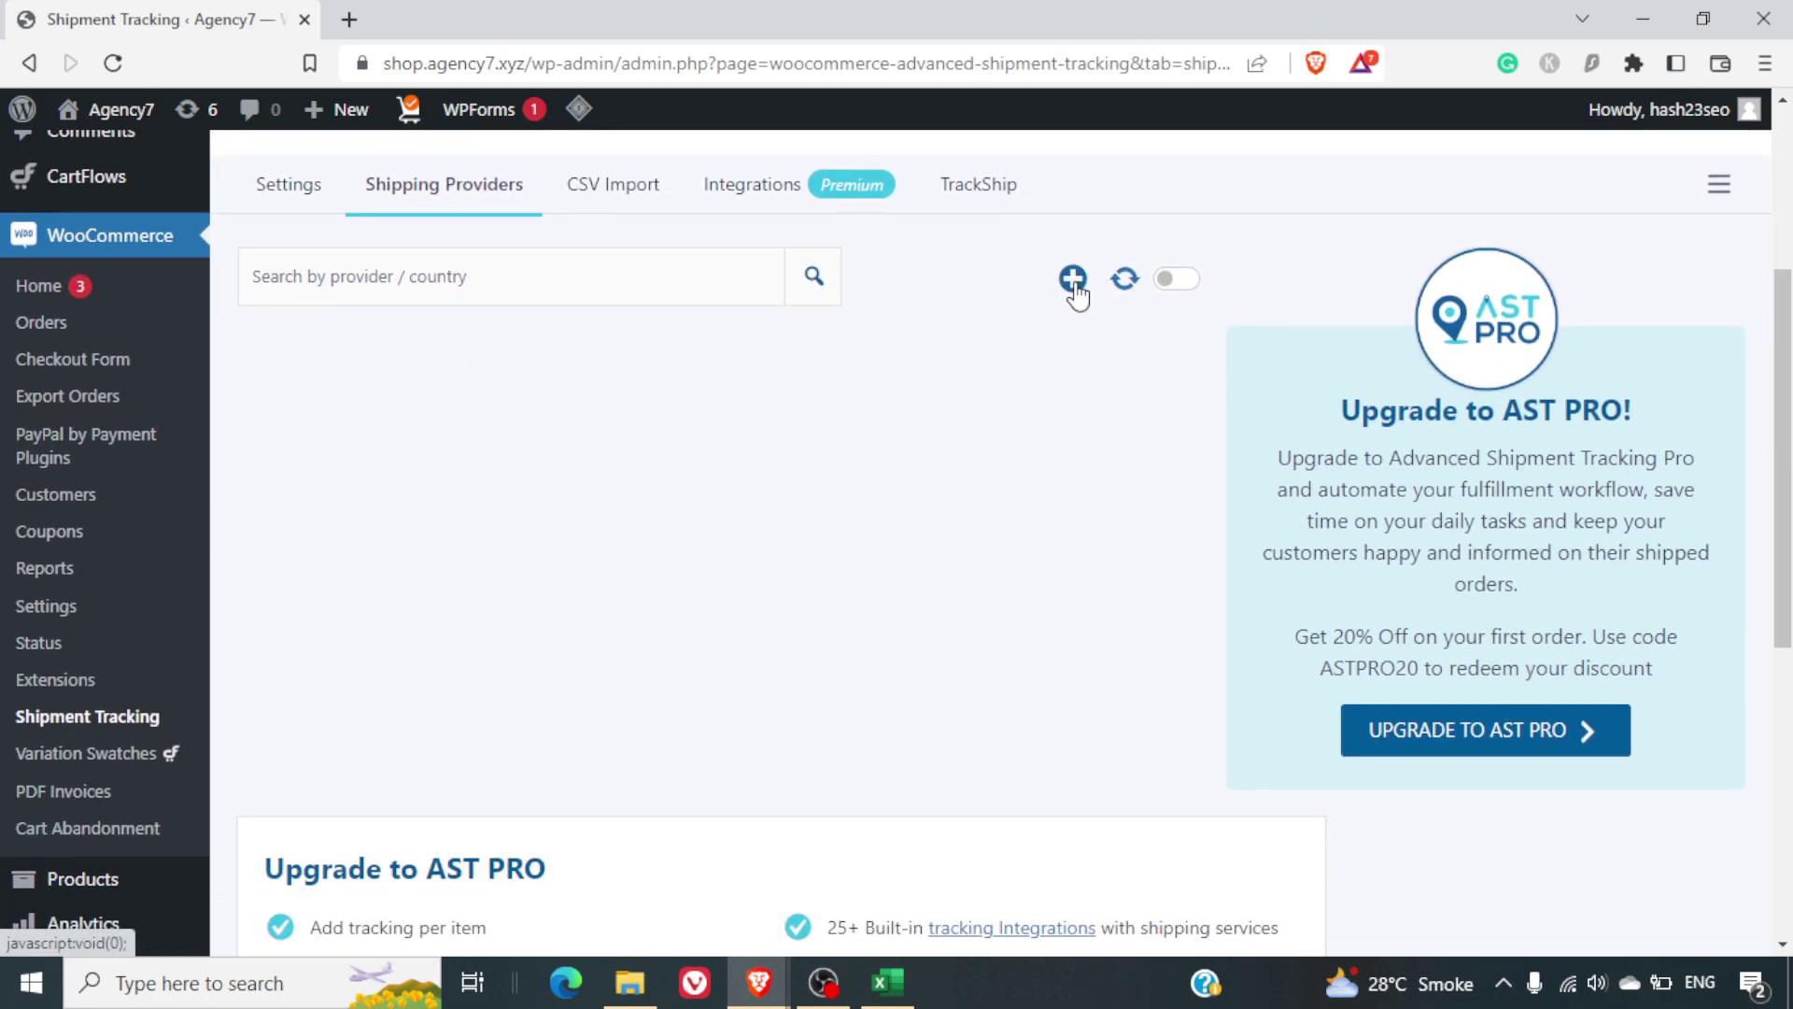
click(644, 276)
text(in)
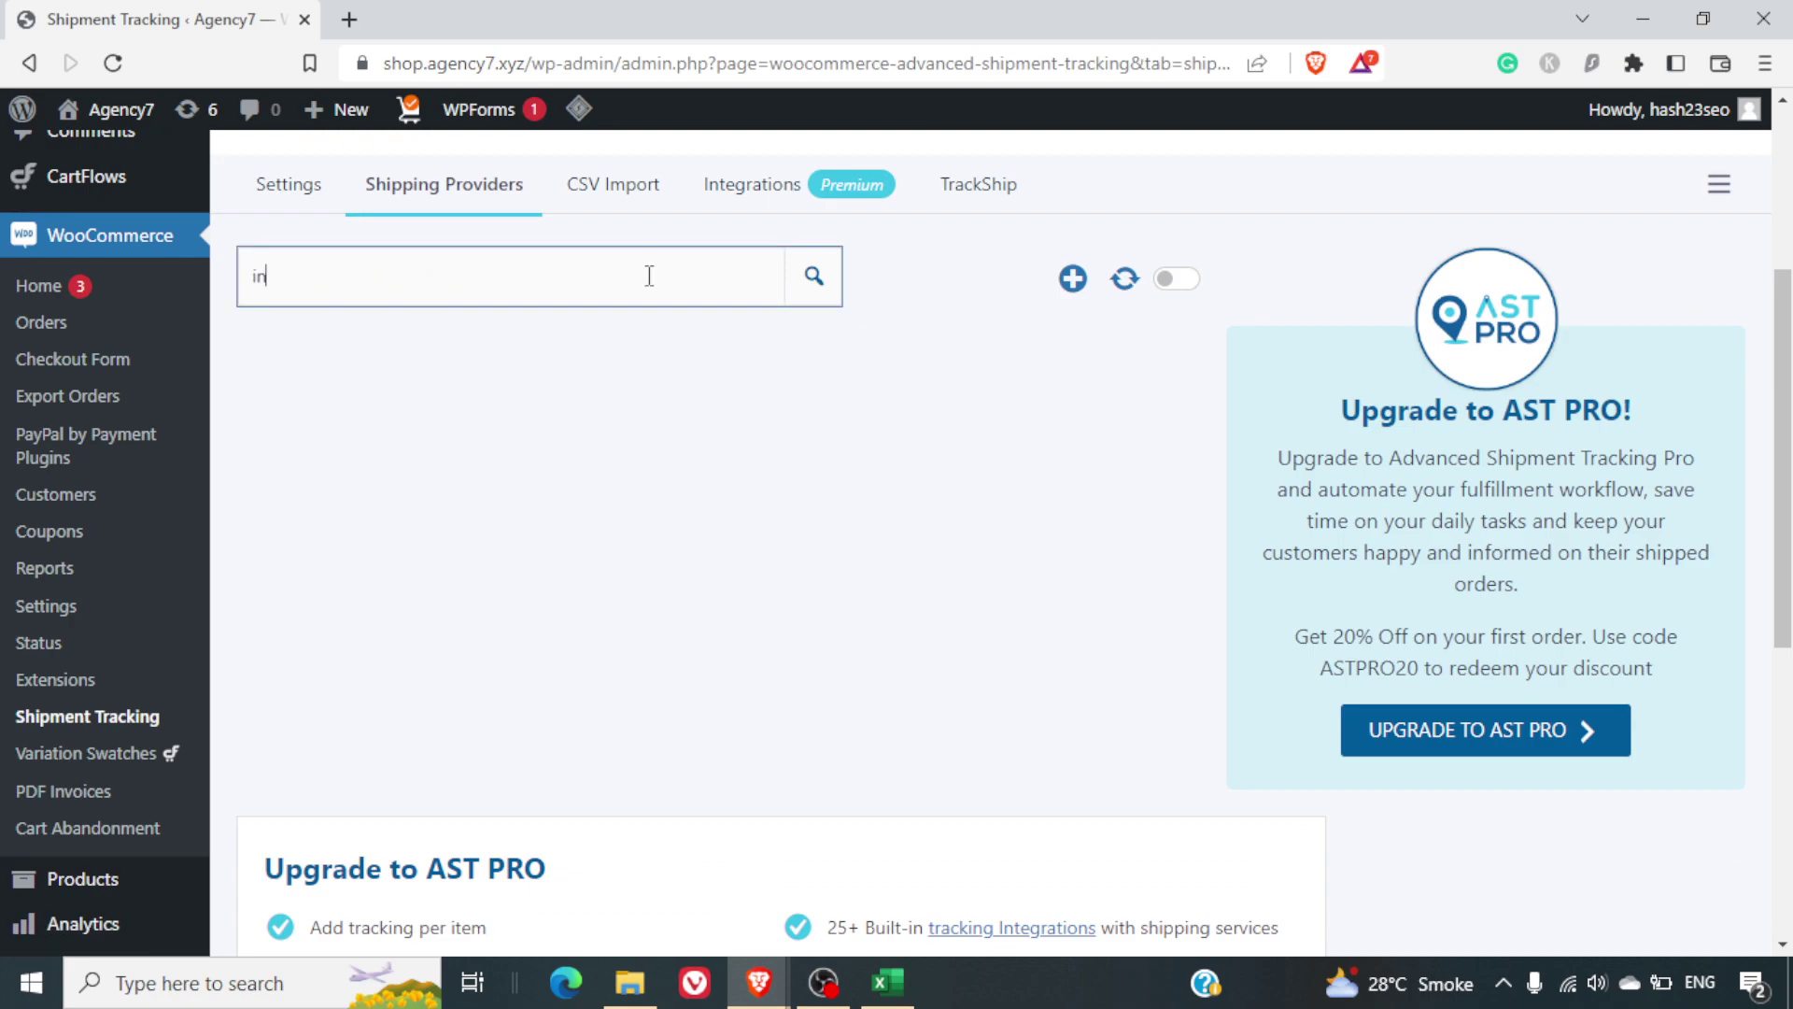
text(dia)
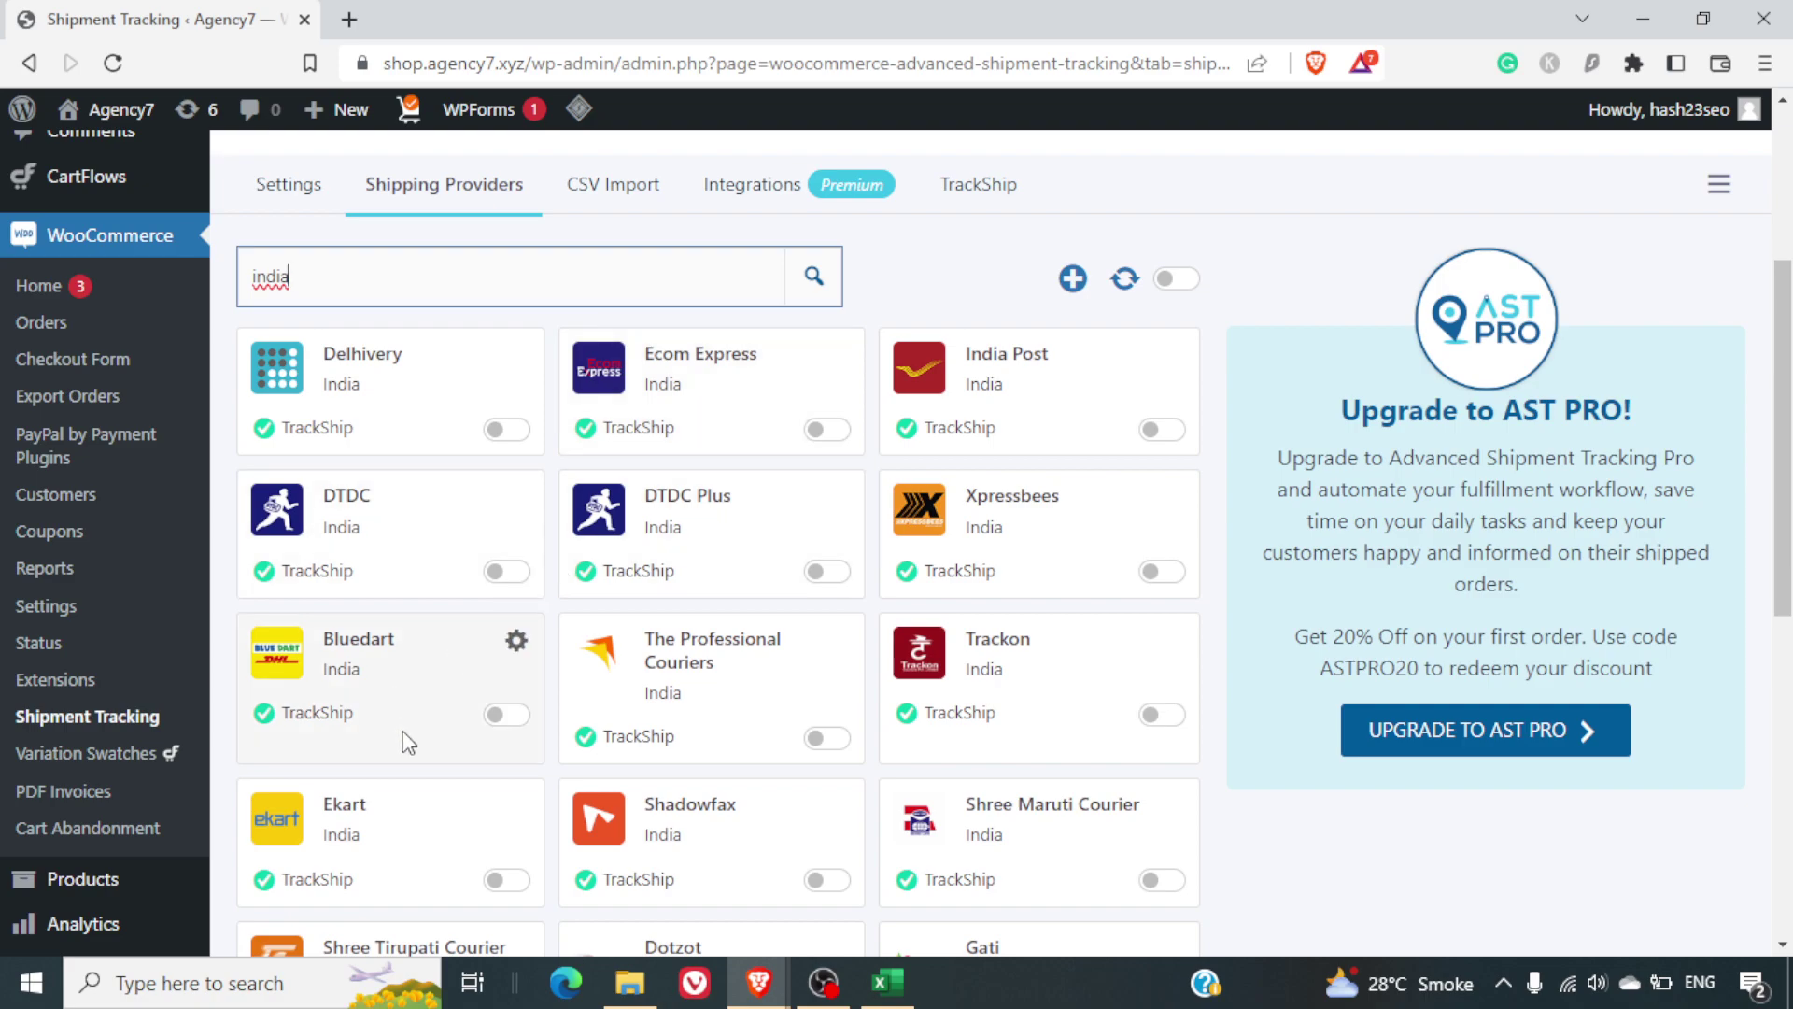
scroll(403, 742, down, 2)
scroll(404, 742, up, 3)
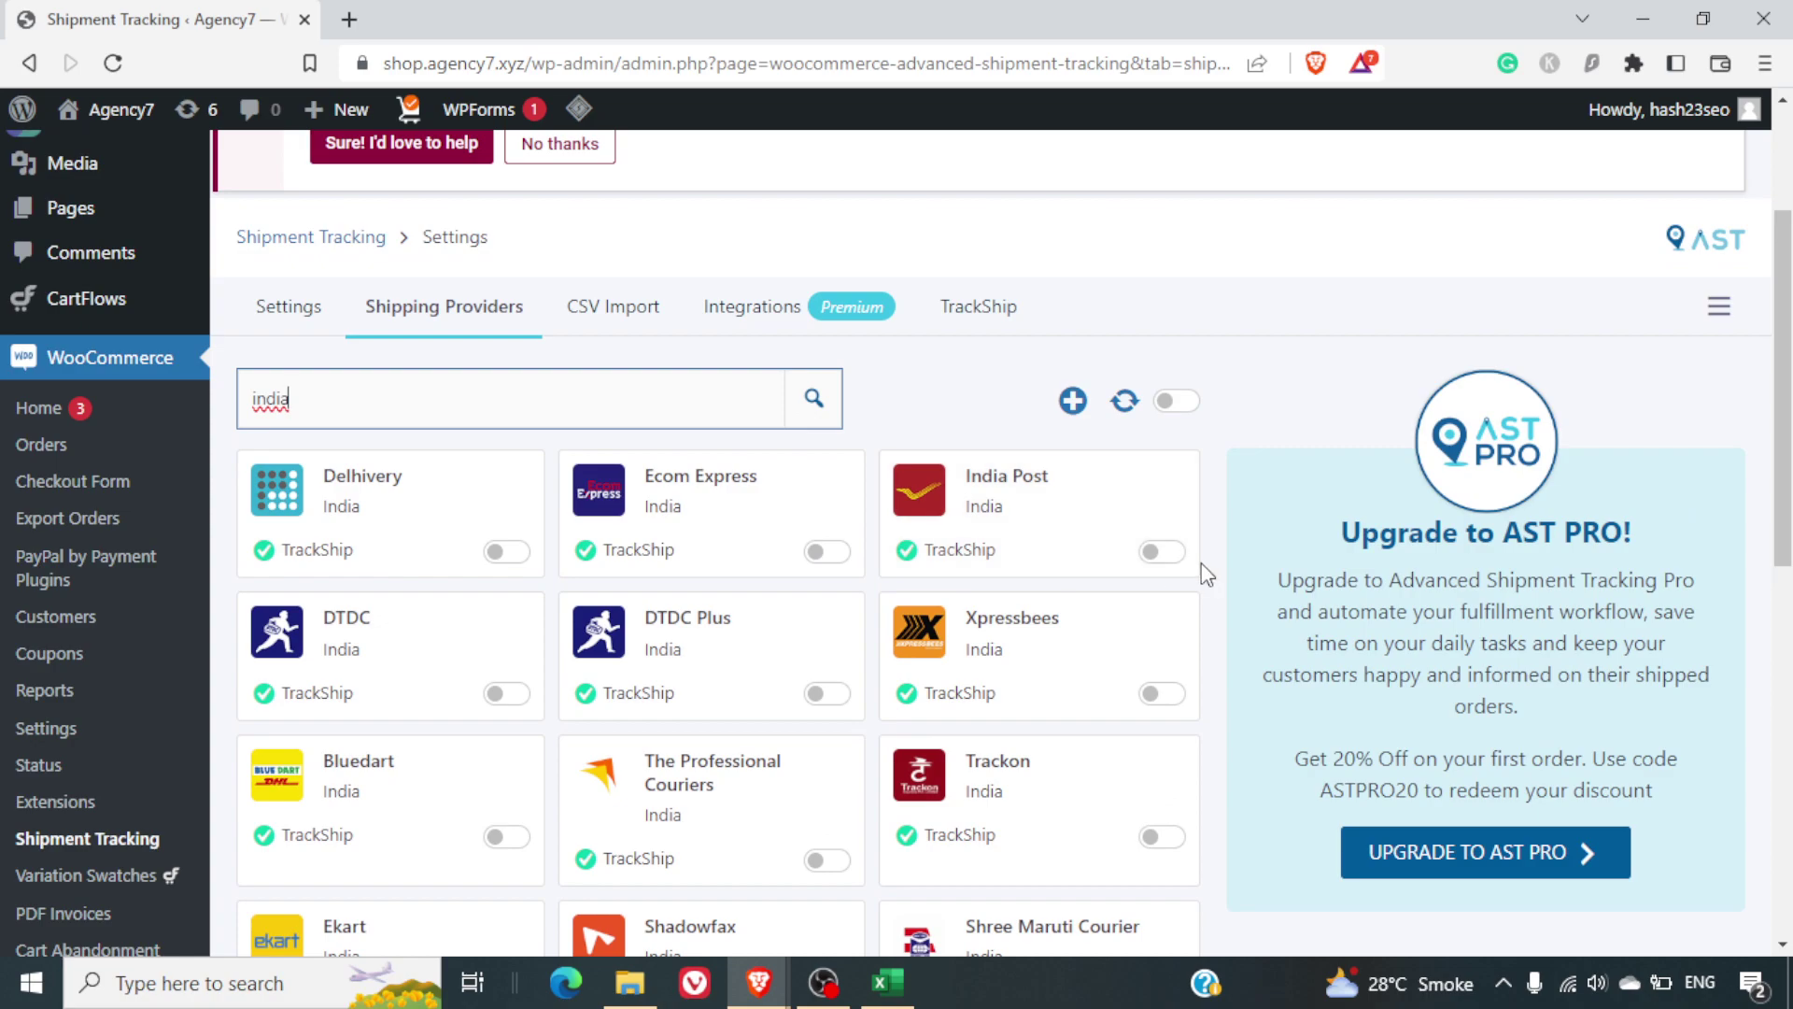
Step: Change the provider search to 'united' and browse the matching providers
double_click(692, 420)
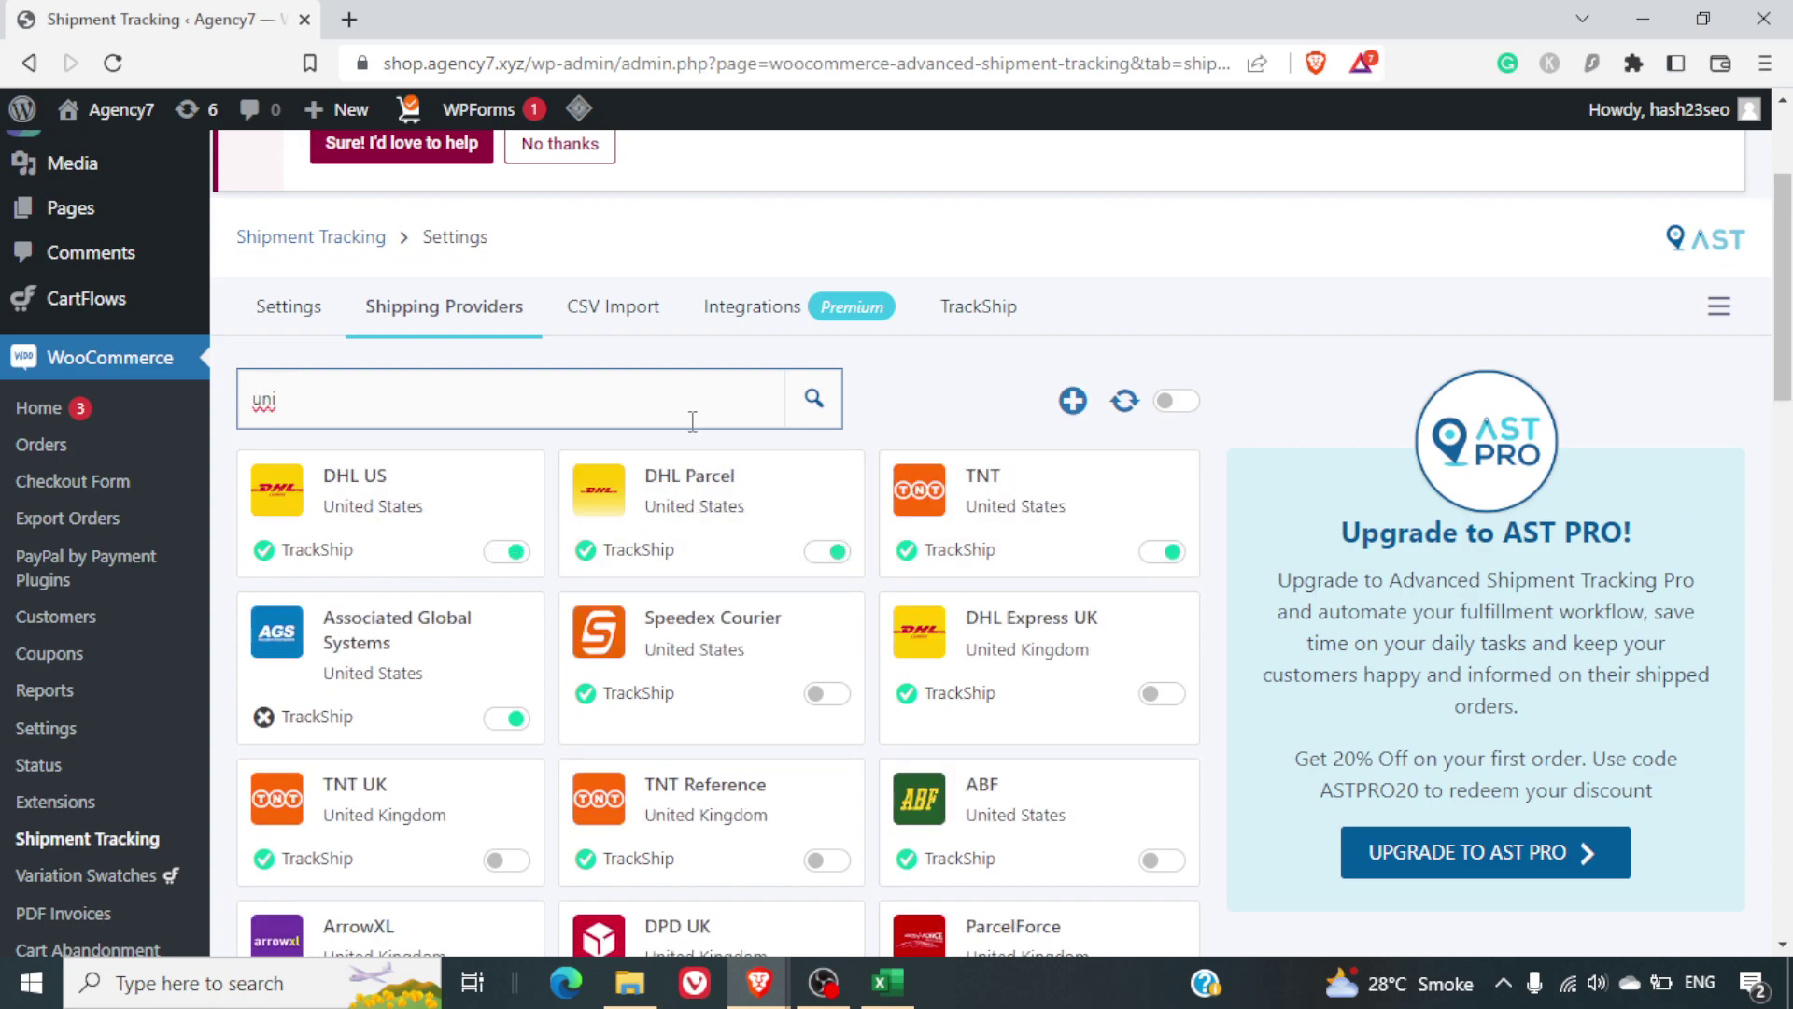
key(BackSpace)
text(d)
key(ctrl+a)
text(us)
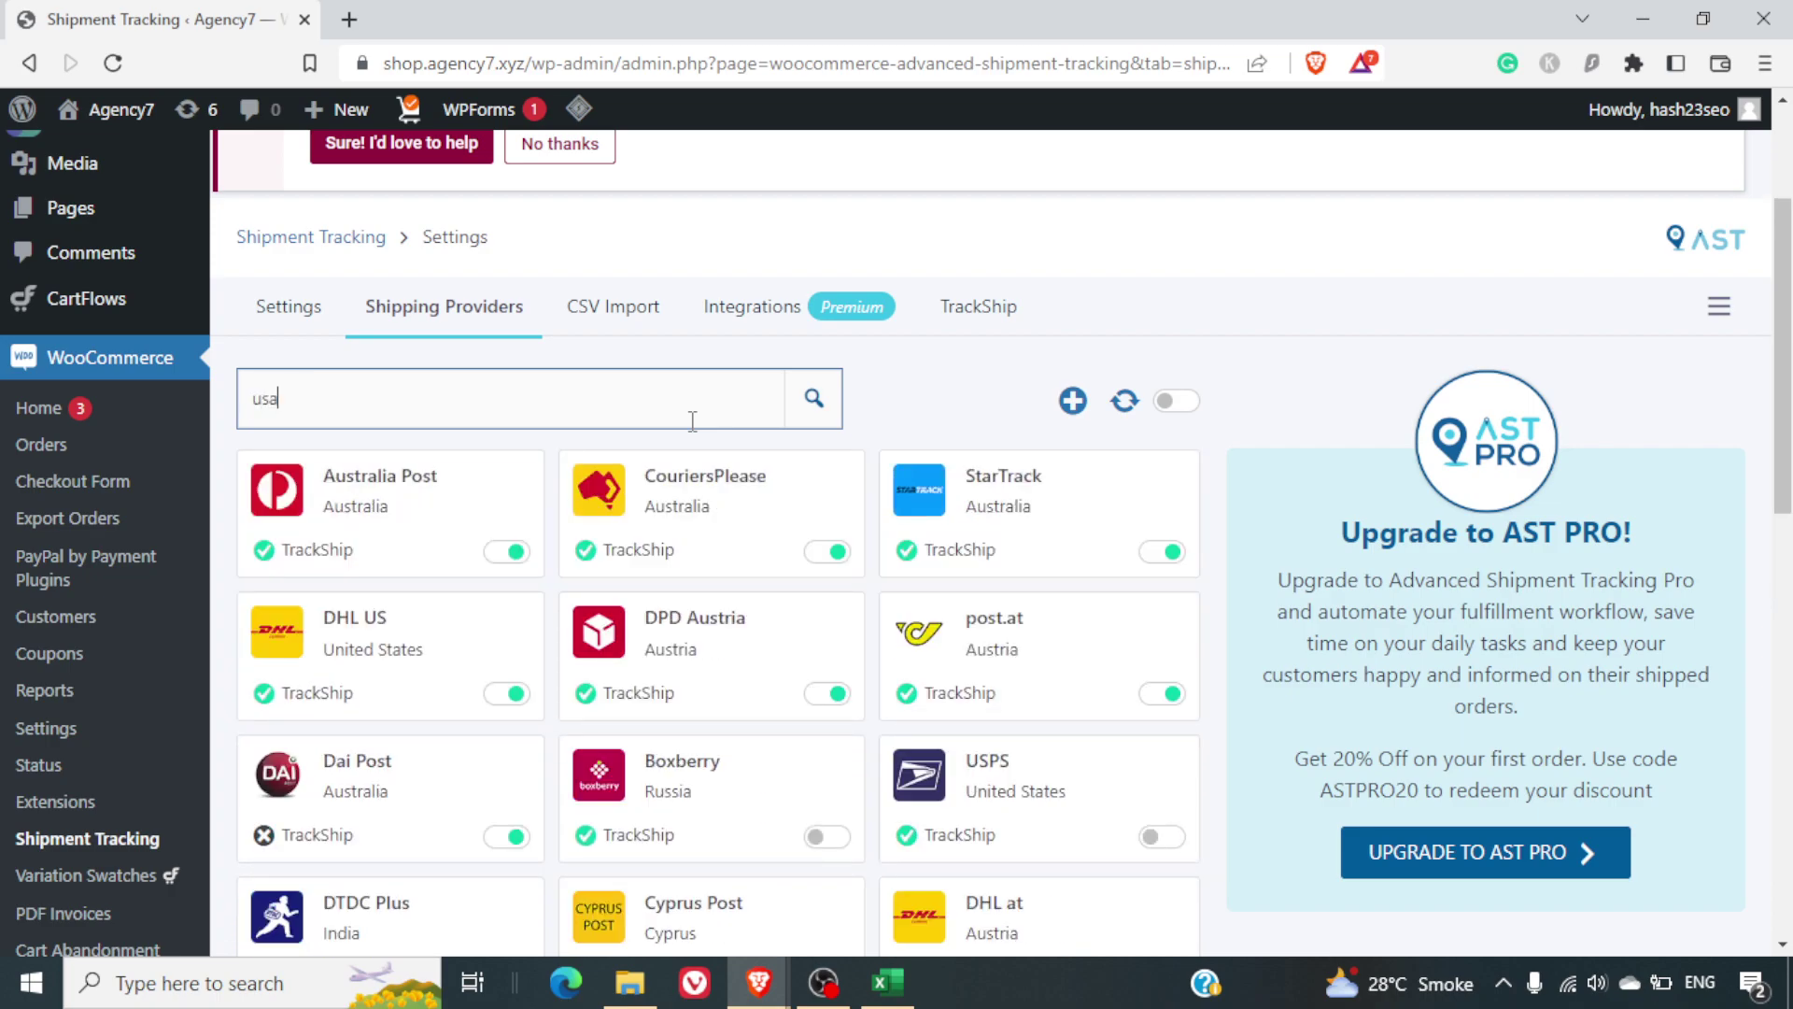
key(BackSpace)
key(BackSpace)
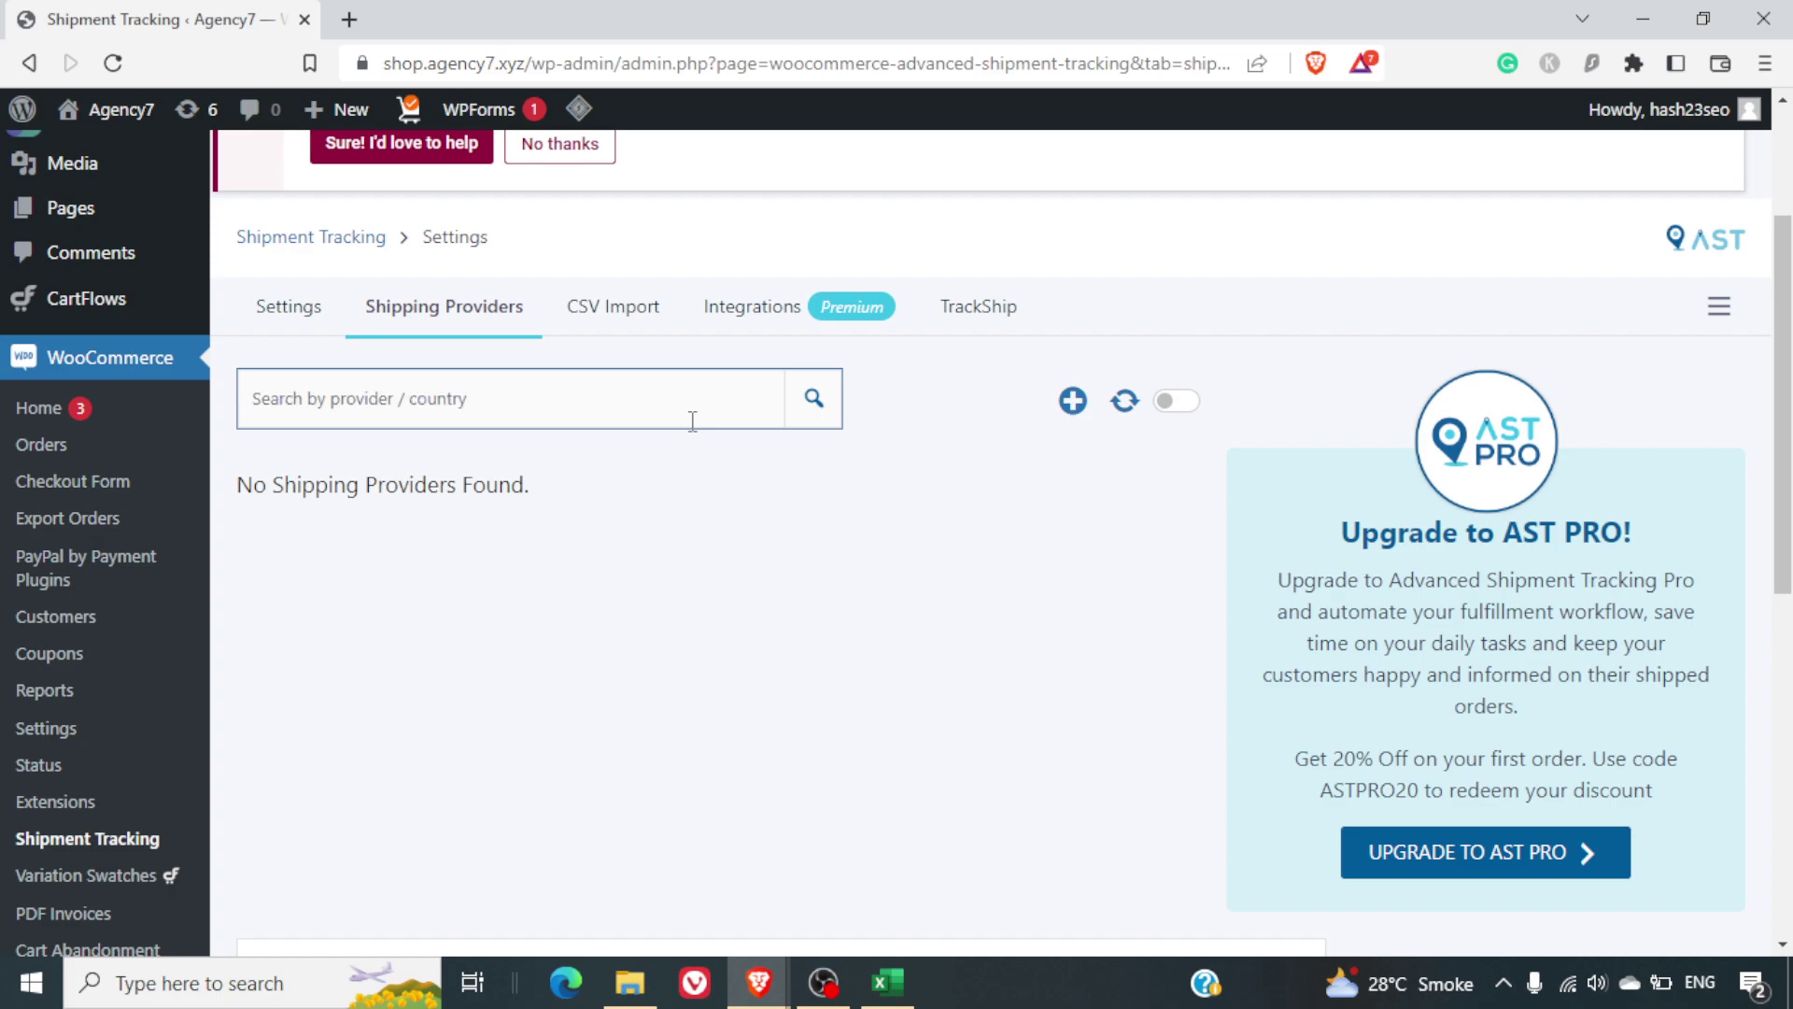
text(united)
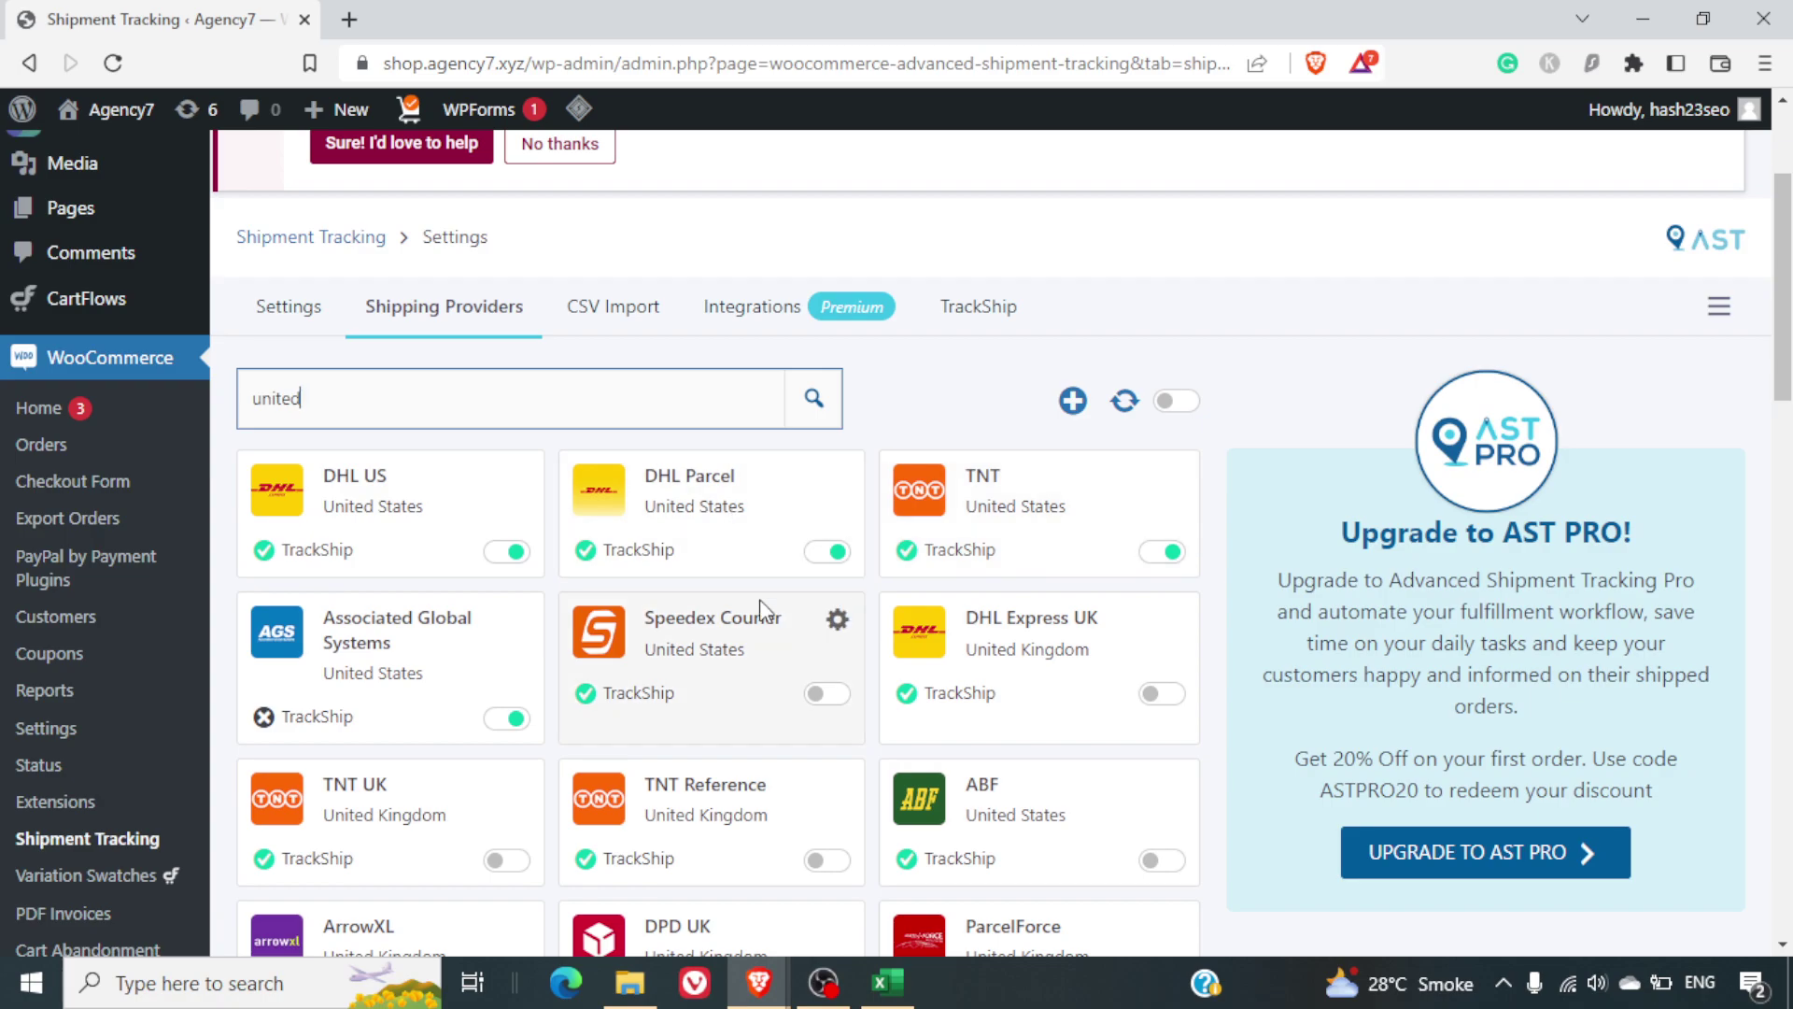
scroll(759, 597, down, 5)
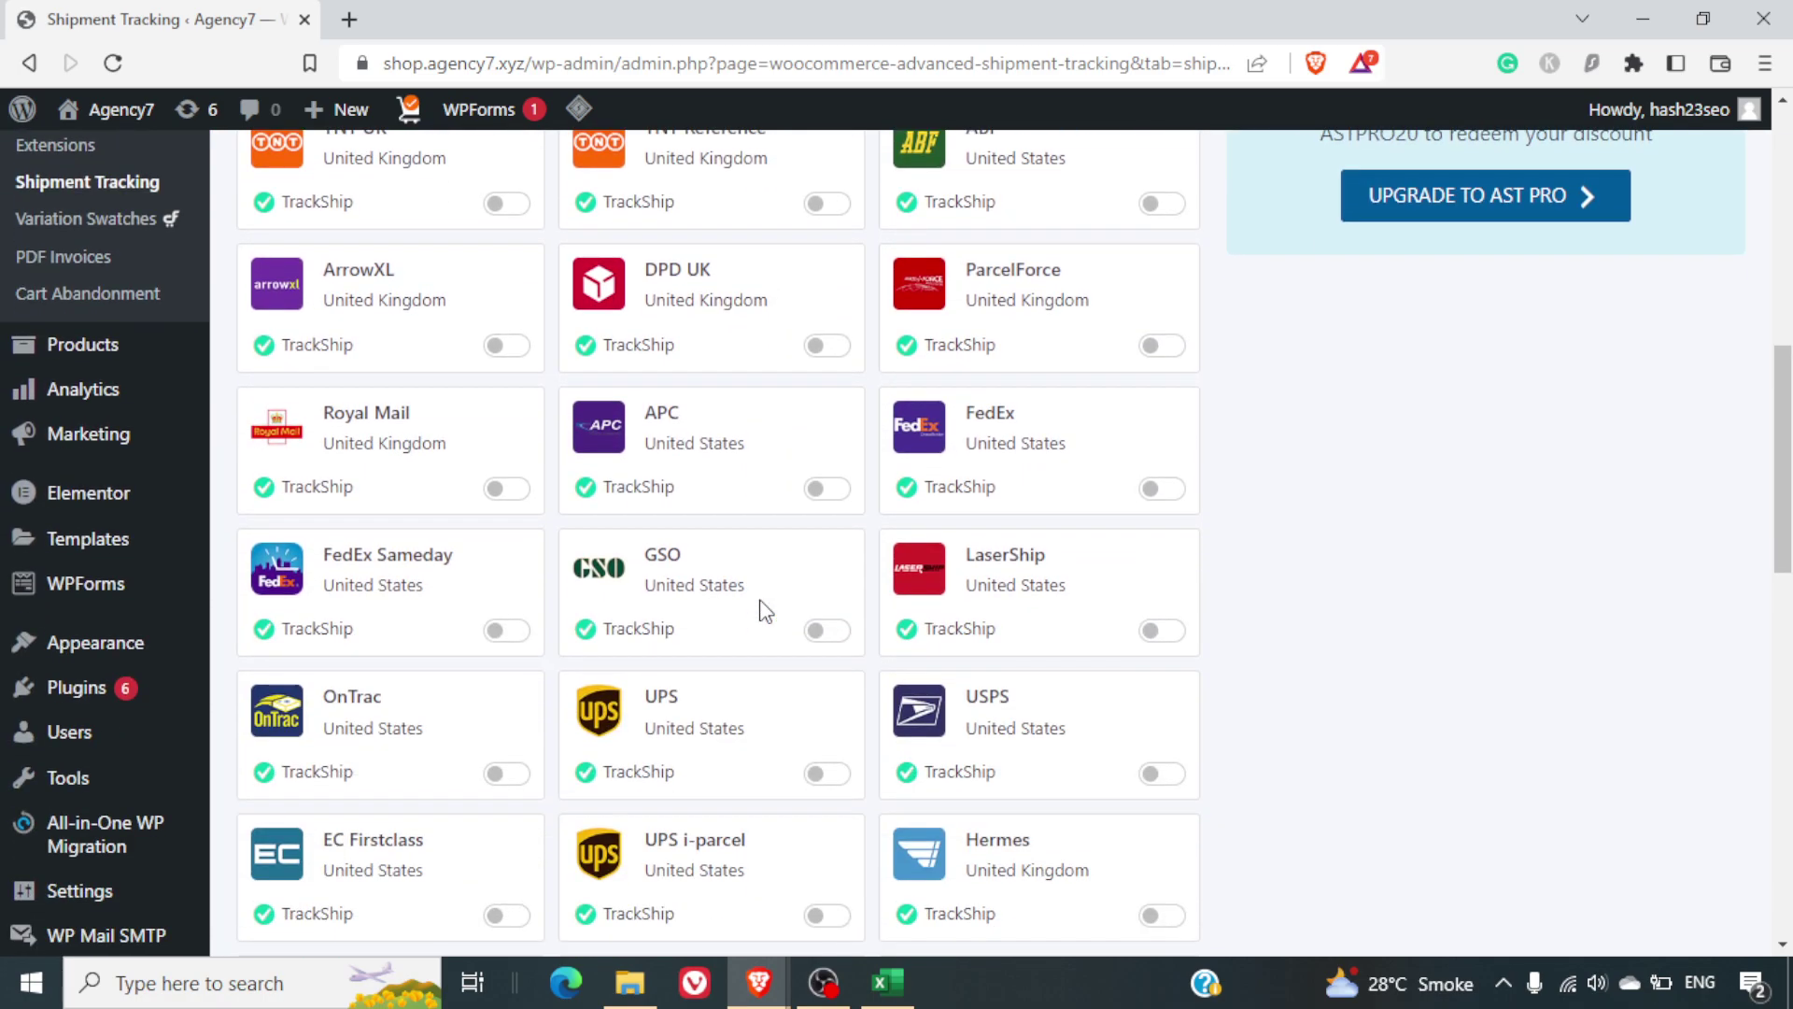
scroll(766, 612, down, 5)
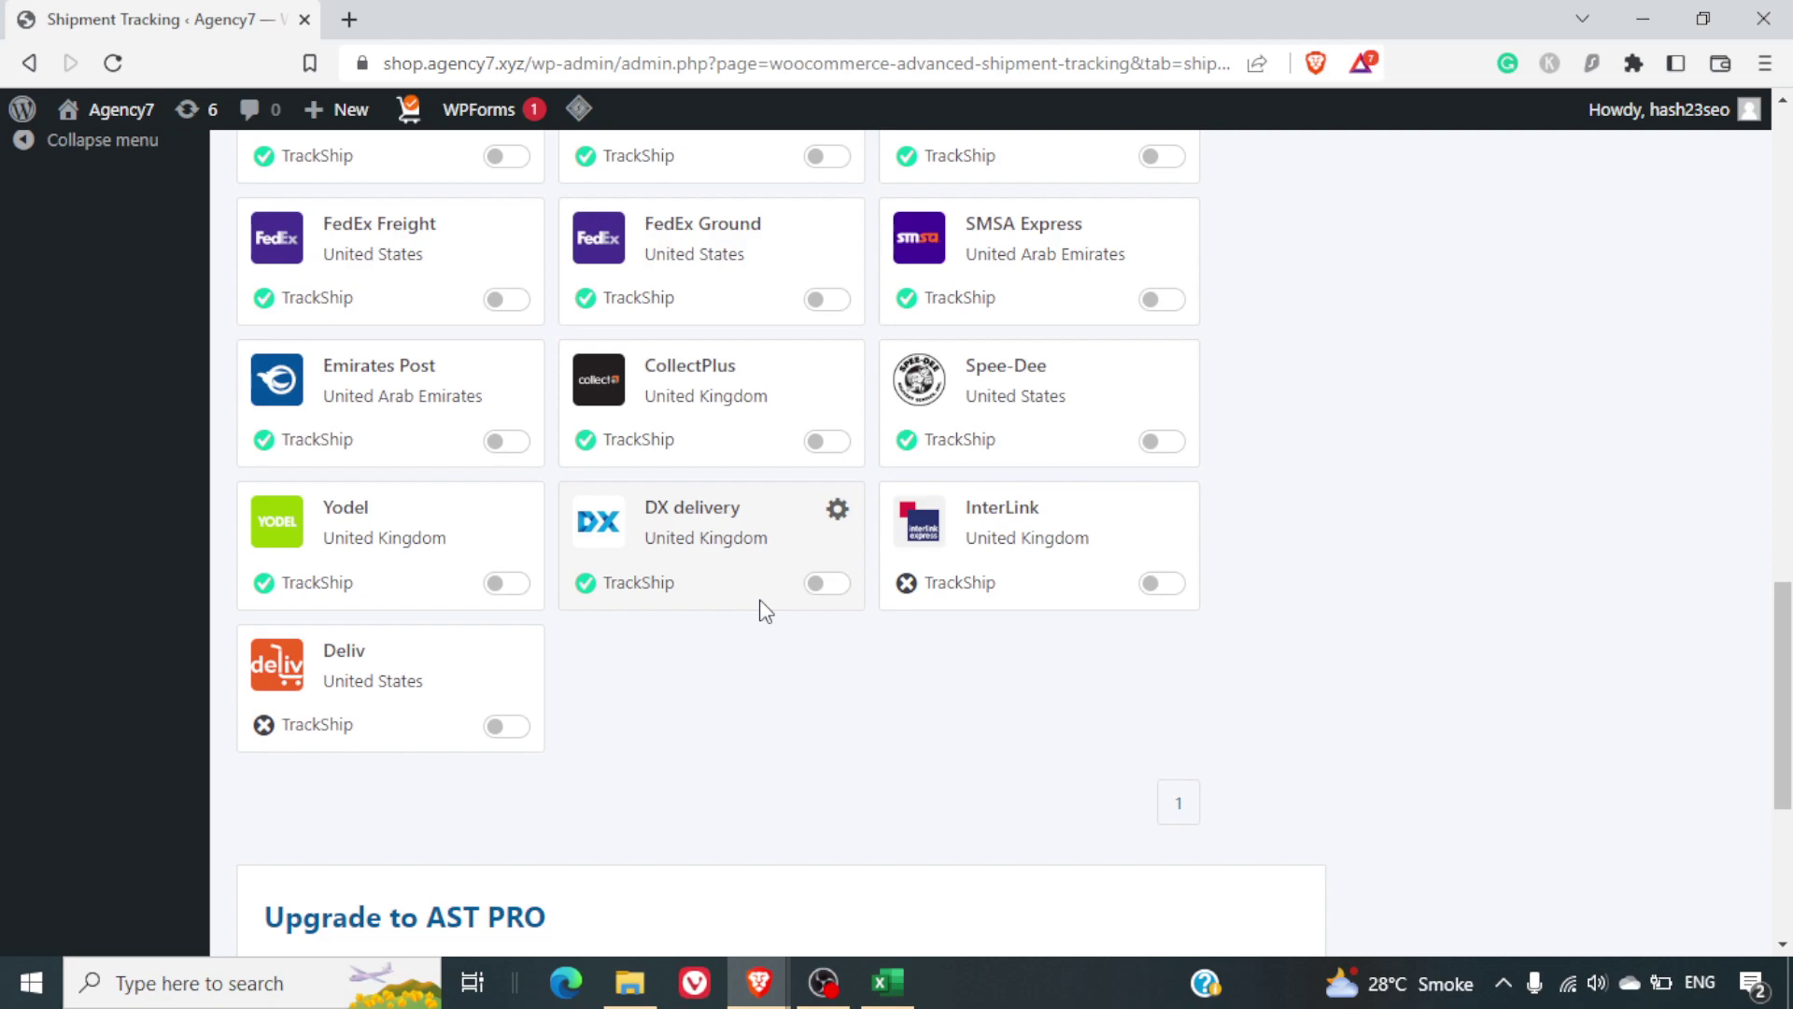
scroll(766, 611, up, 5)
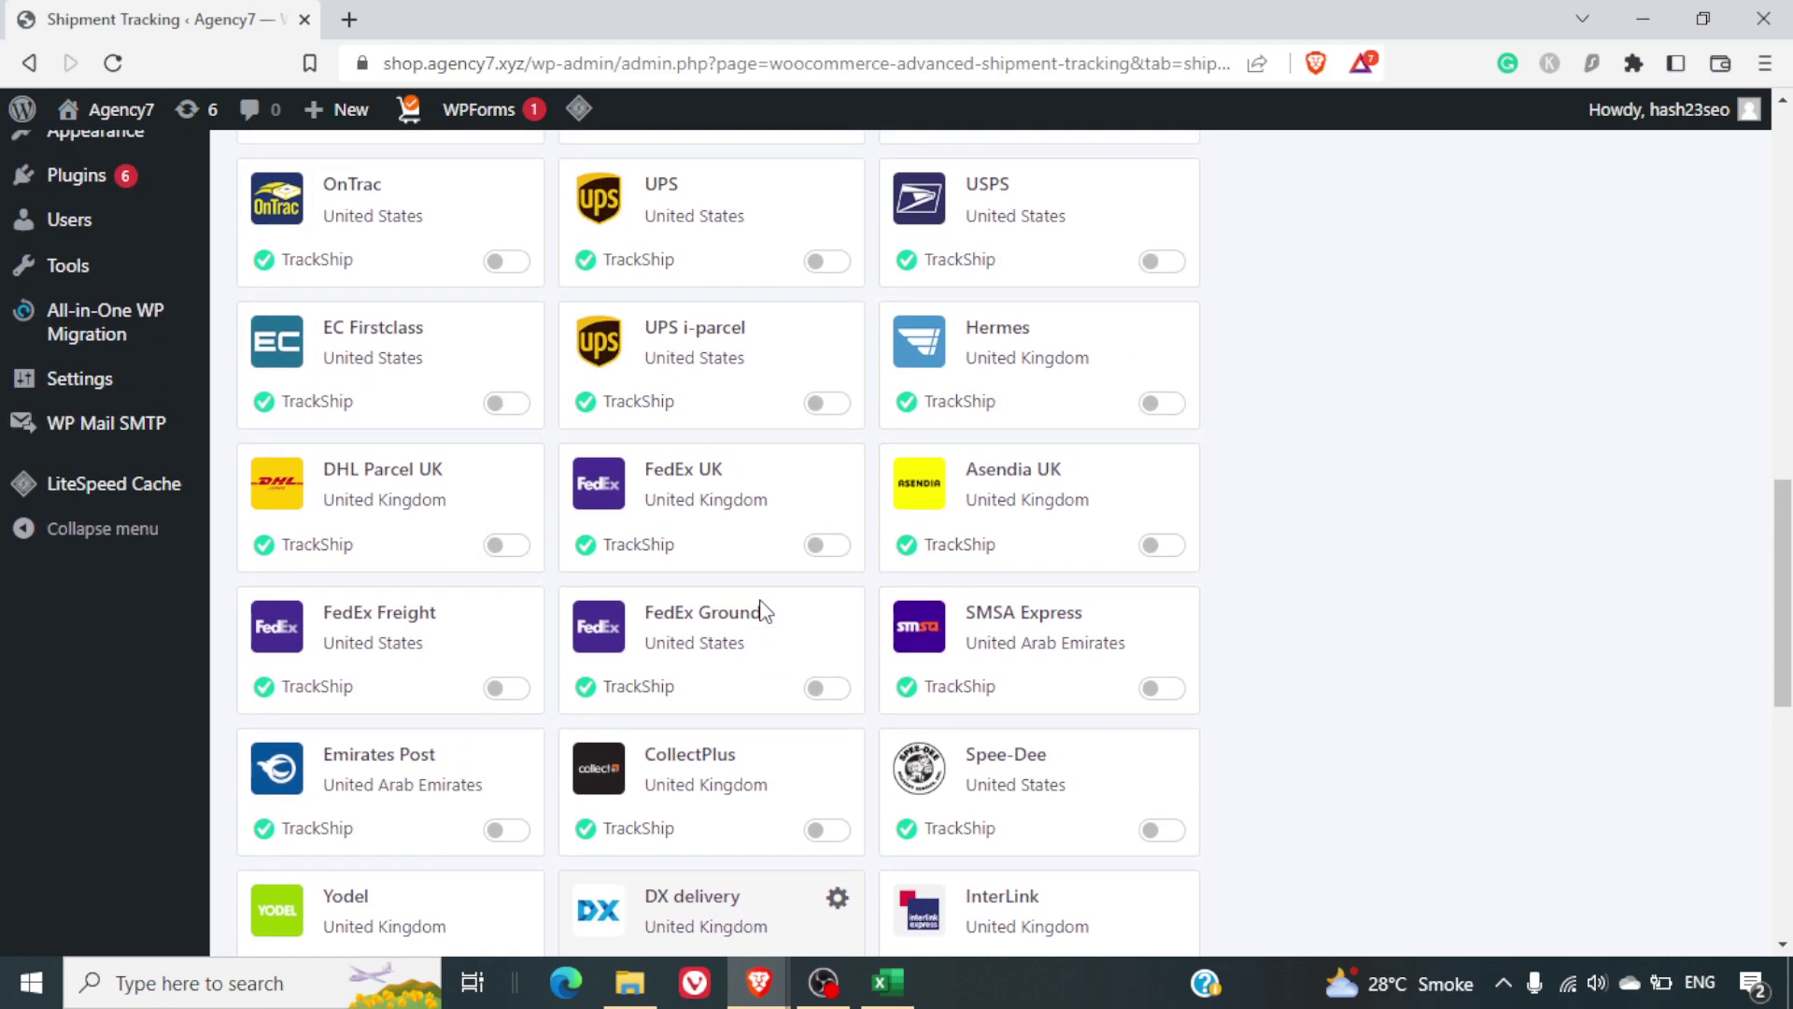
scroll(766, 612, up, 10)
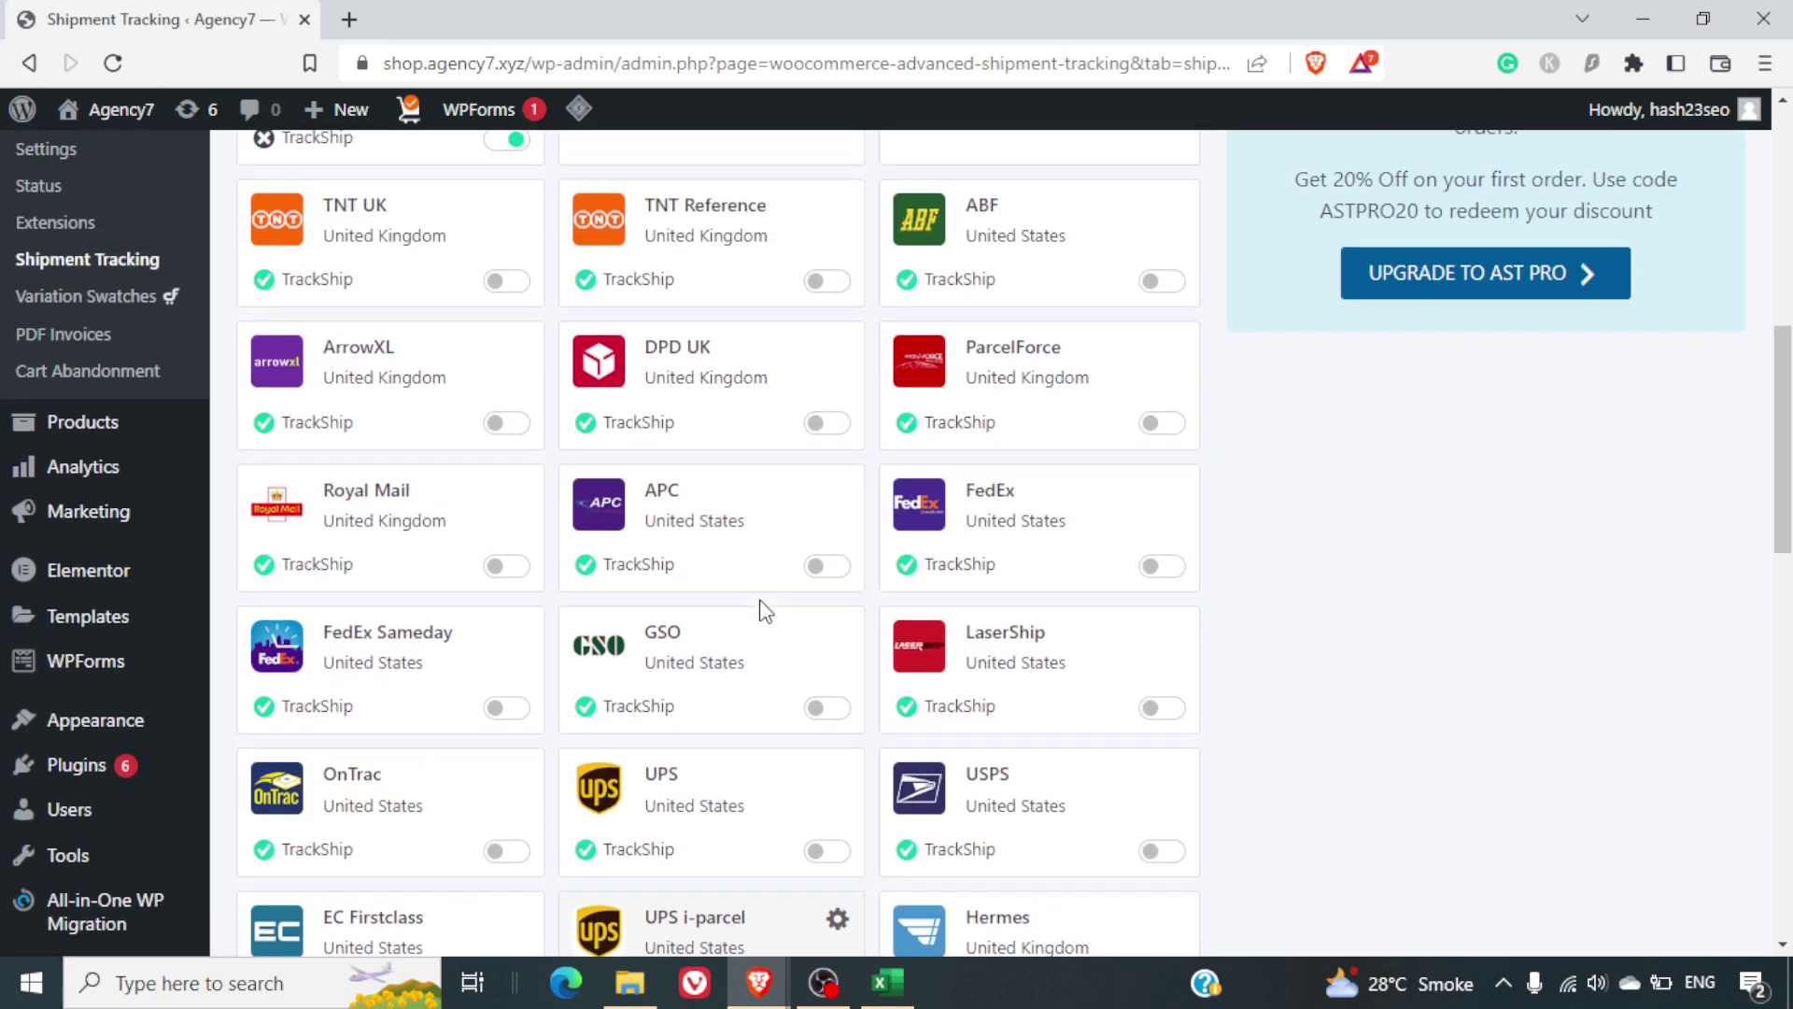
scroll(766, 612, up, 1)
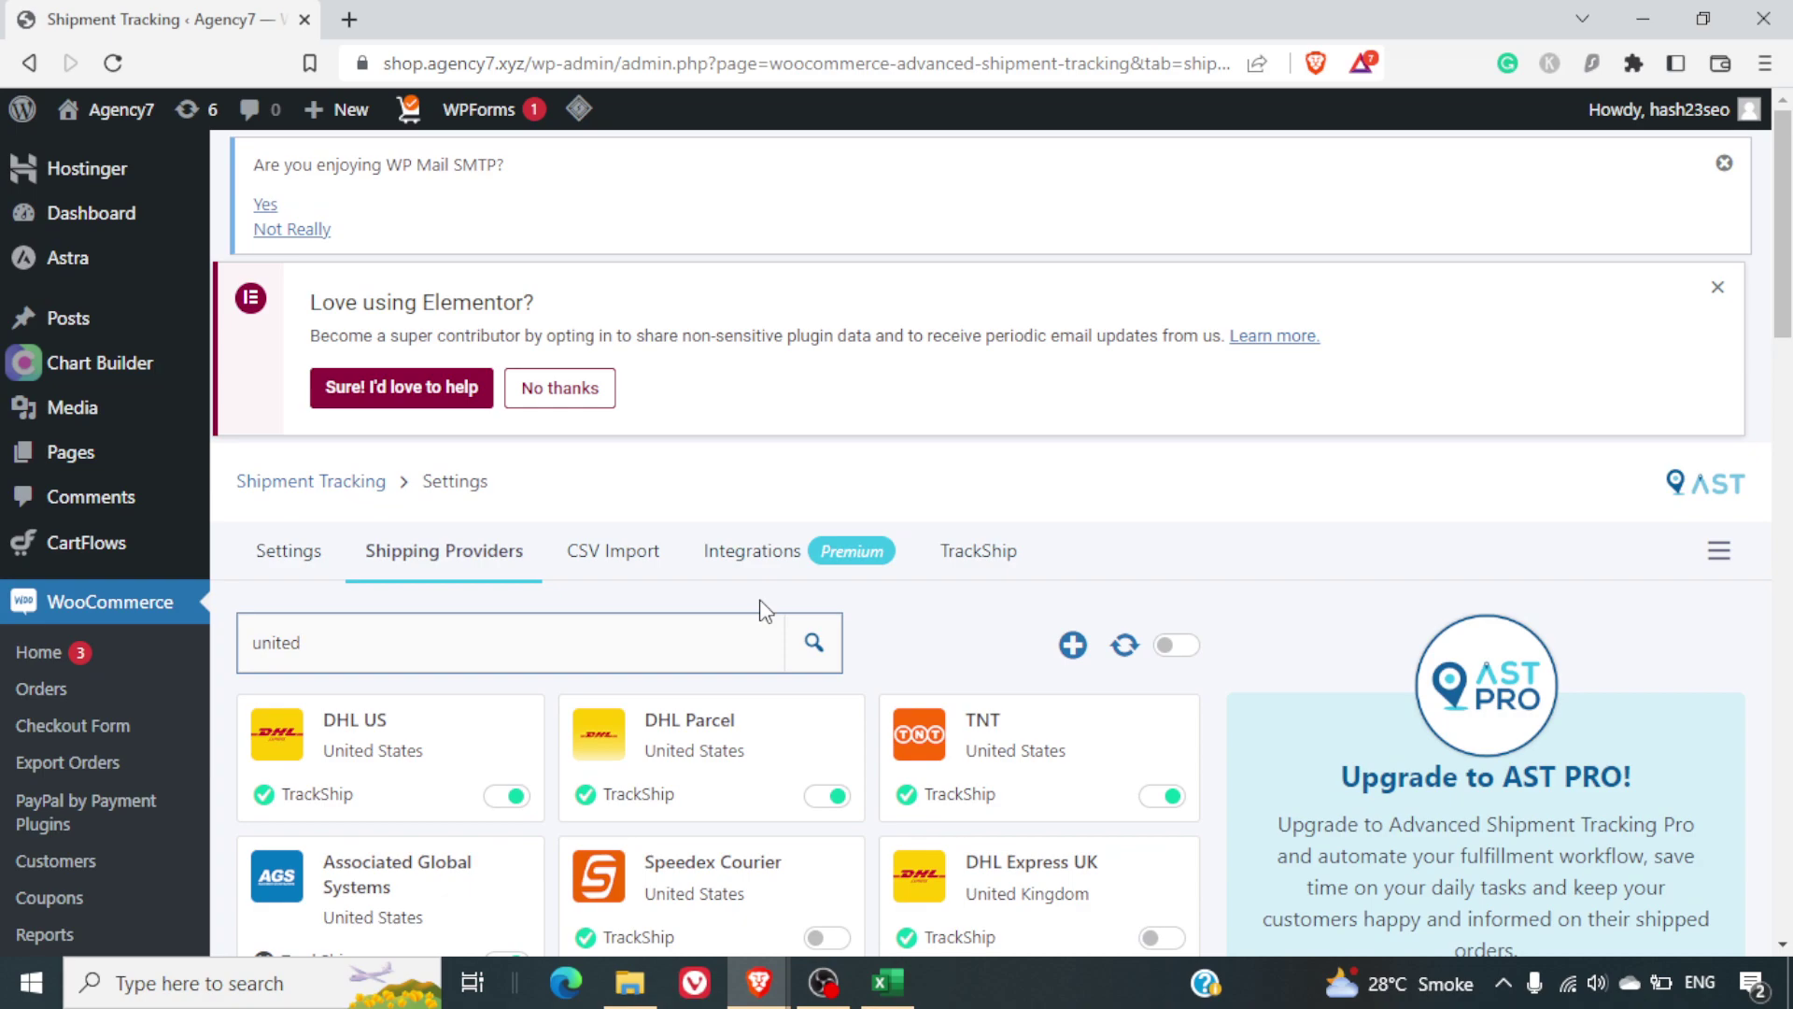
Step: Search 'india' again and enable Delhivery and India Post, leaving Ecom Express off
key(ctrl+a)
text(india)
click(513, 803)
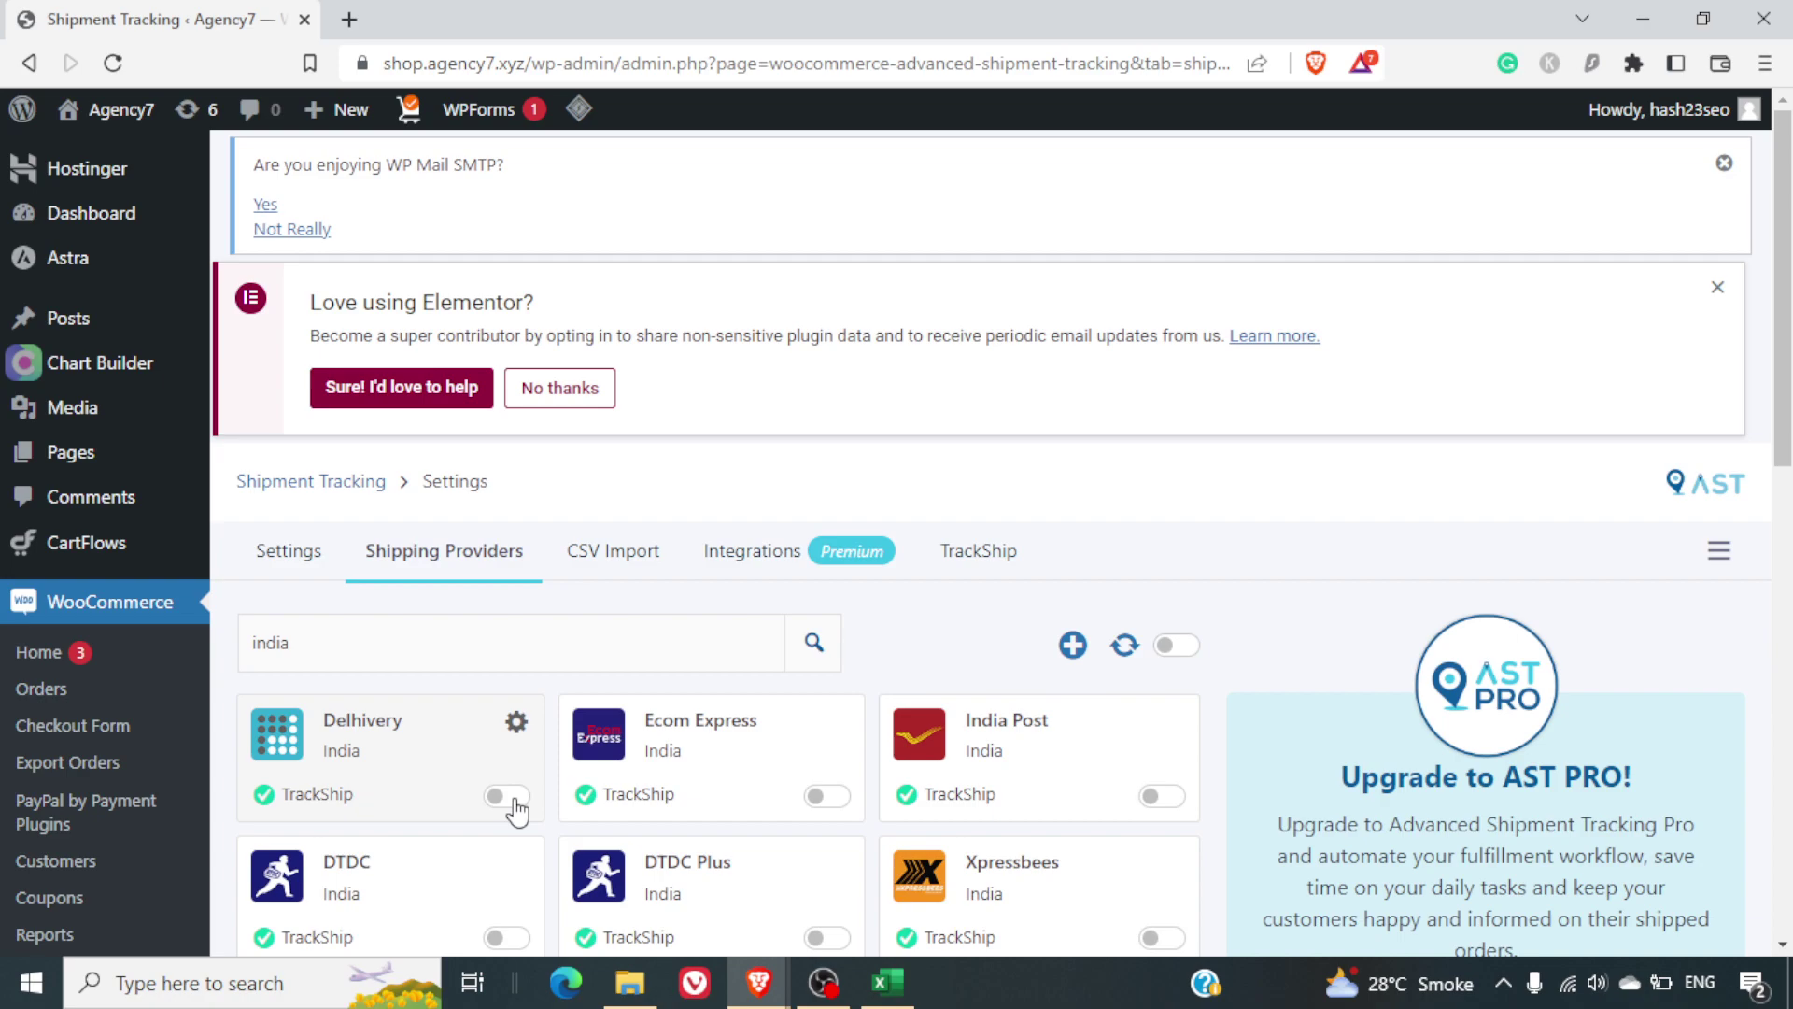
click(824, 802)
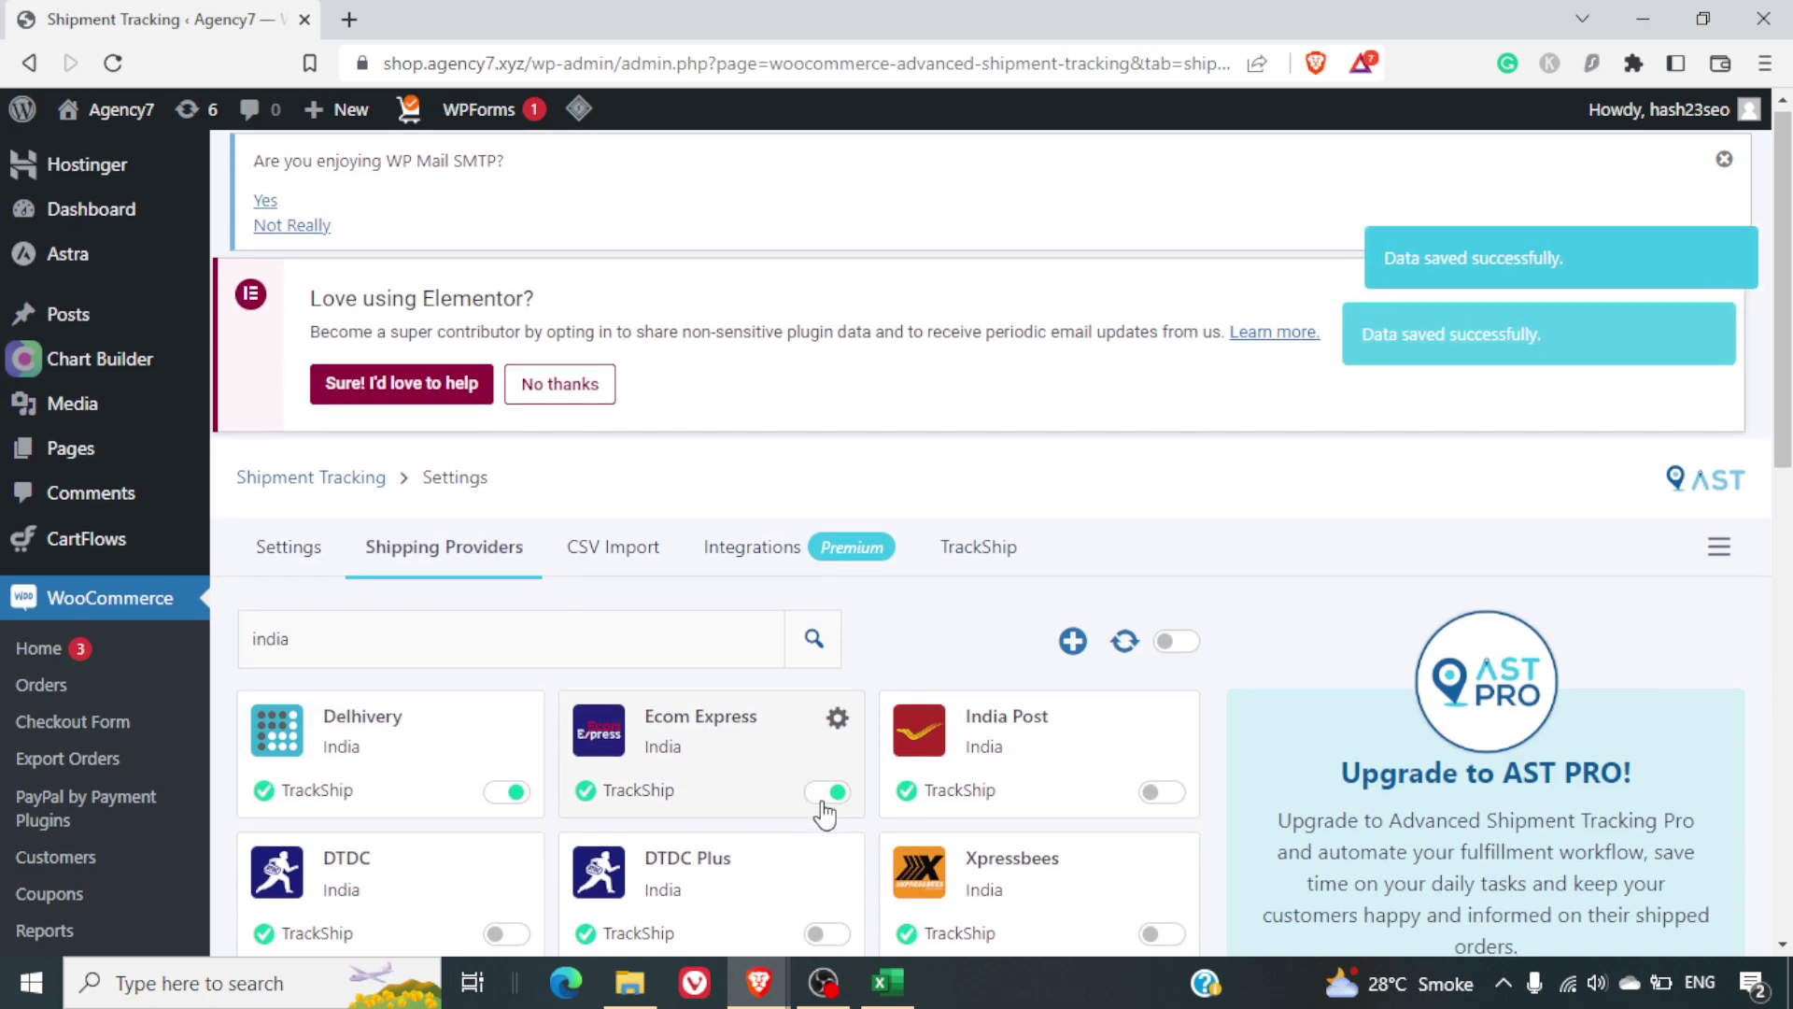
scroll(822, 803, down, 3)
click(1162, 518)
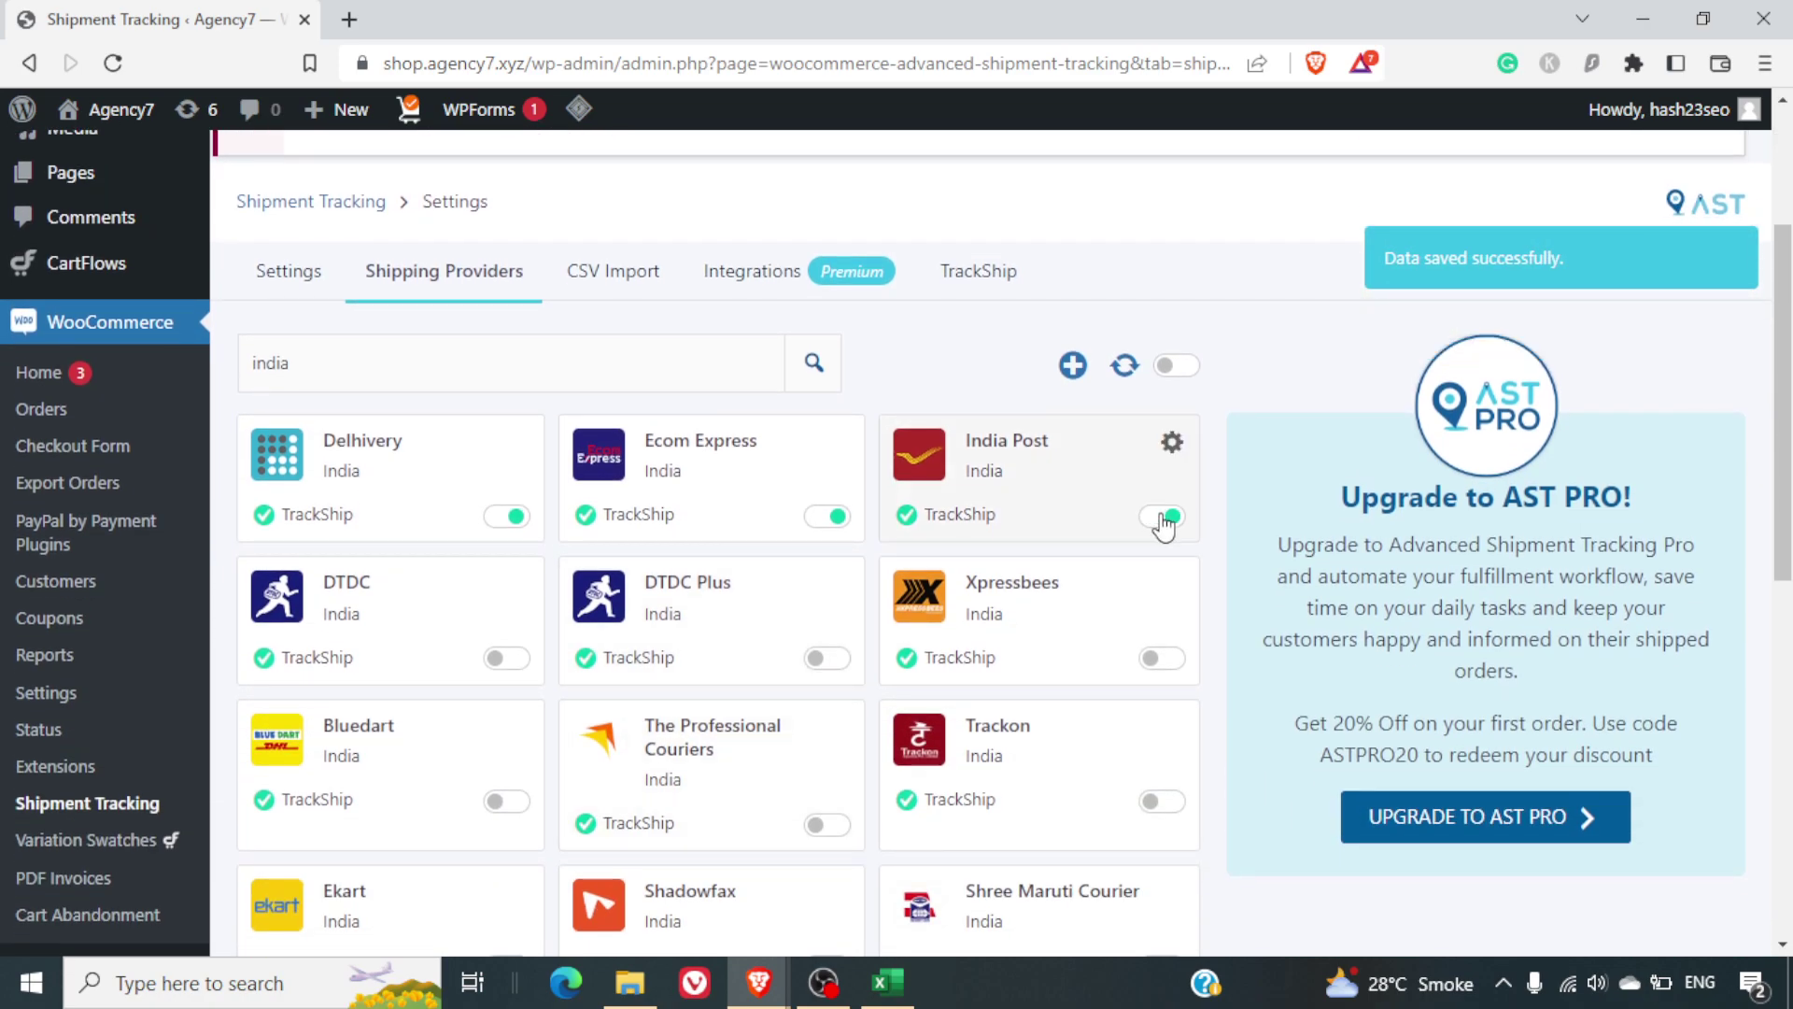
click(826, 514)
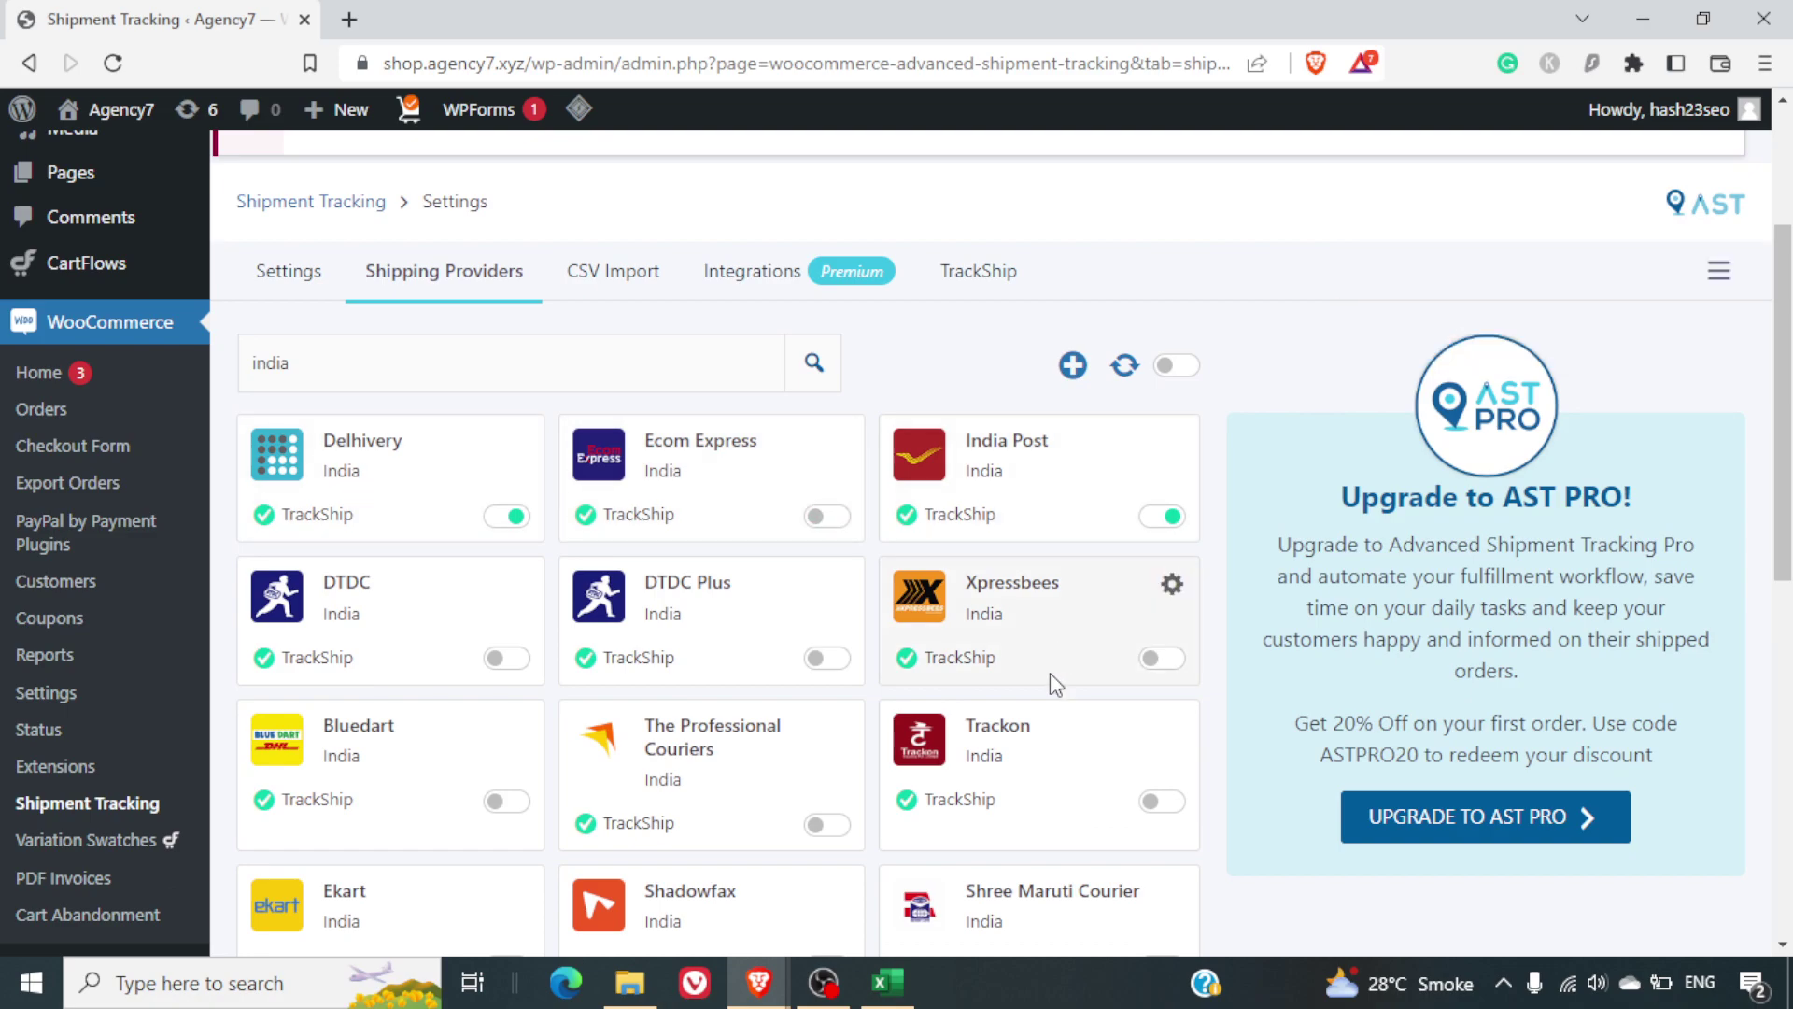
scroll(1050, 673, down, 10)
scroll(800, 577, up, 10)
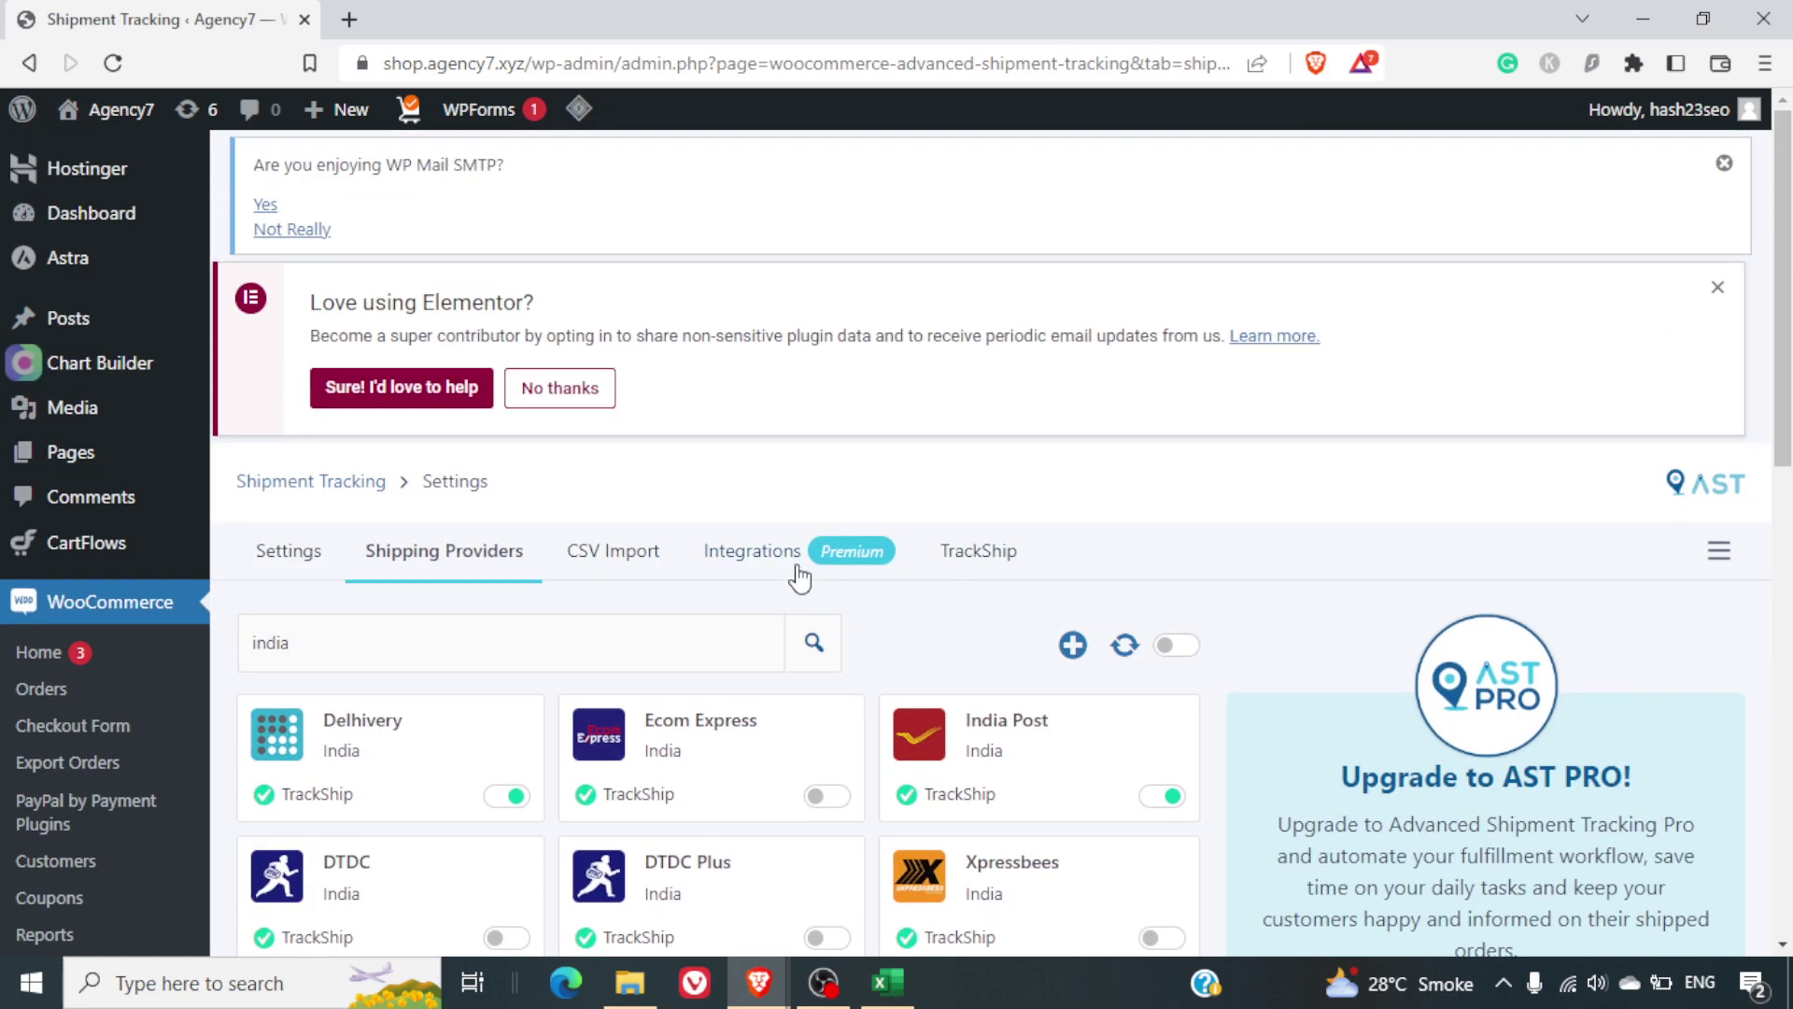
Step: Open the CSV Import tab and review its CSV upload with the dd/mm/YYYY shipped-date format
click(621, 555)
scroll(710, 641, down, 1)
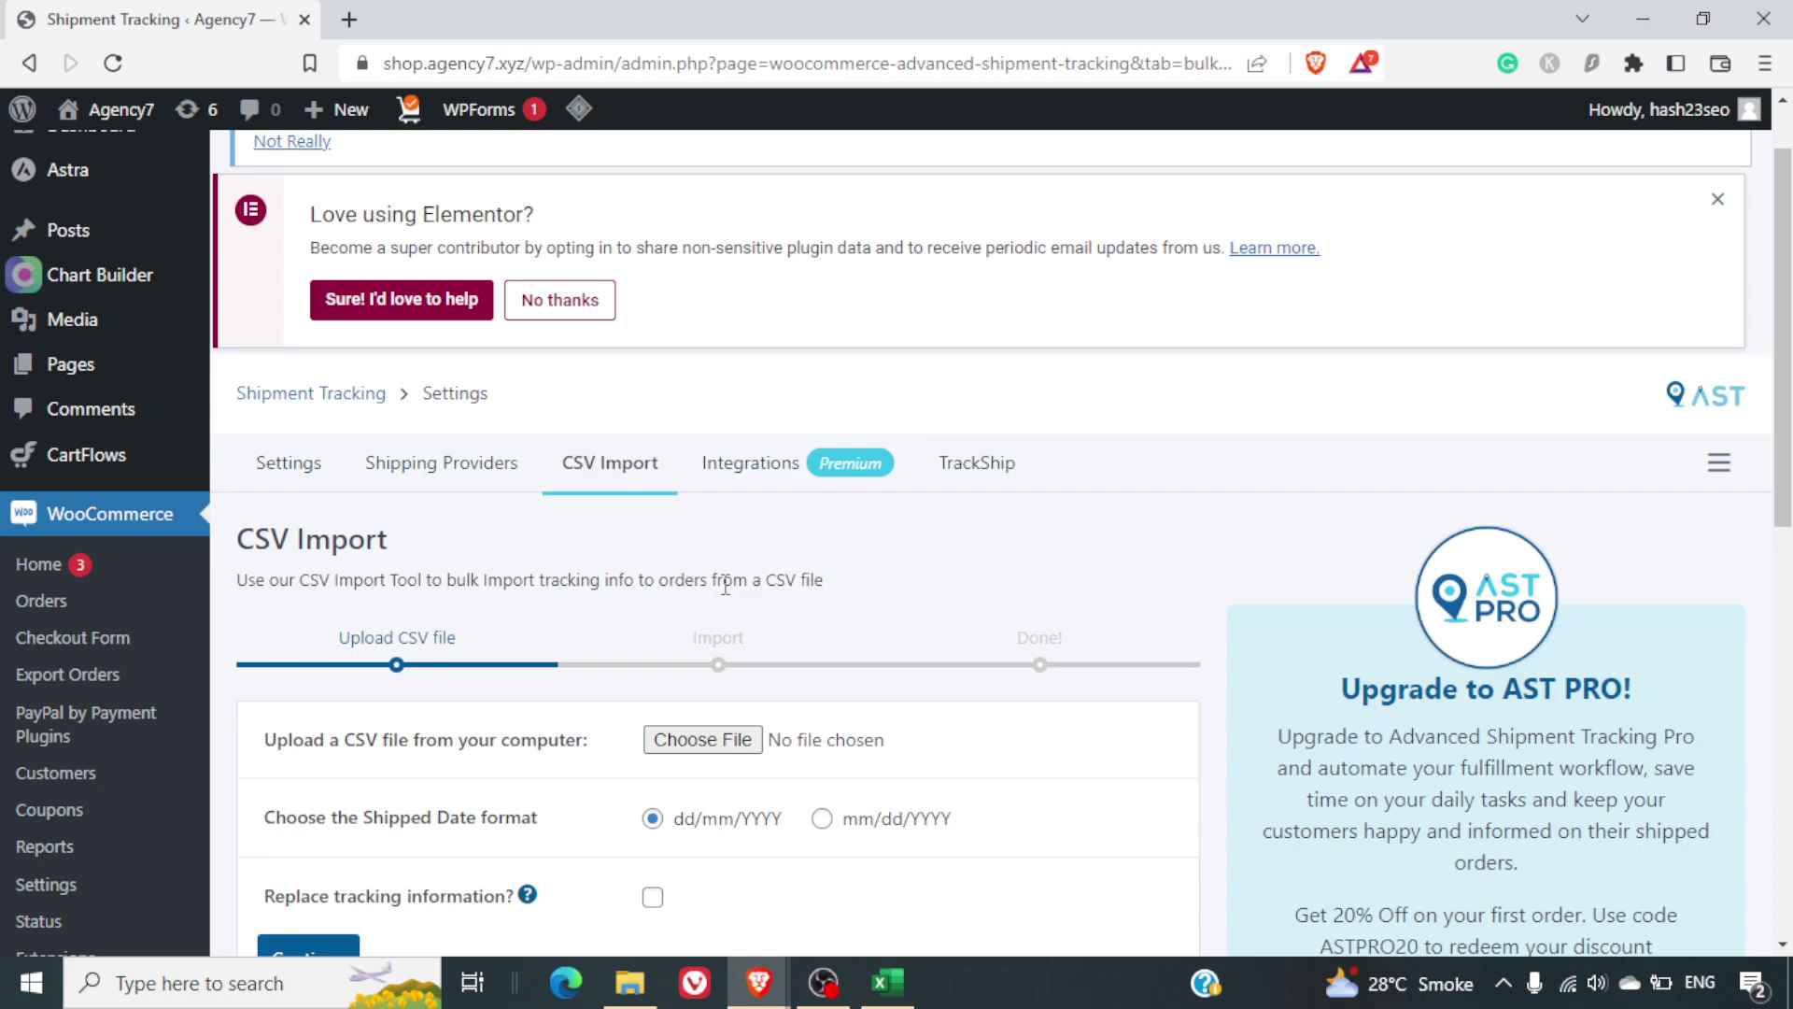
scroll(845, 588, down, 1)
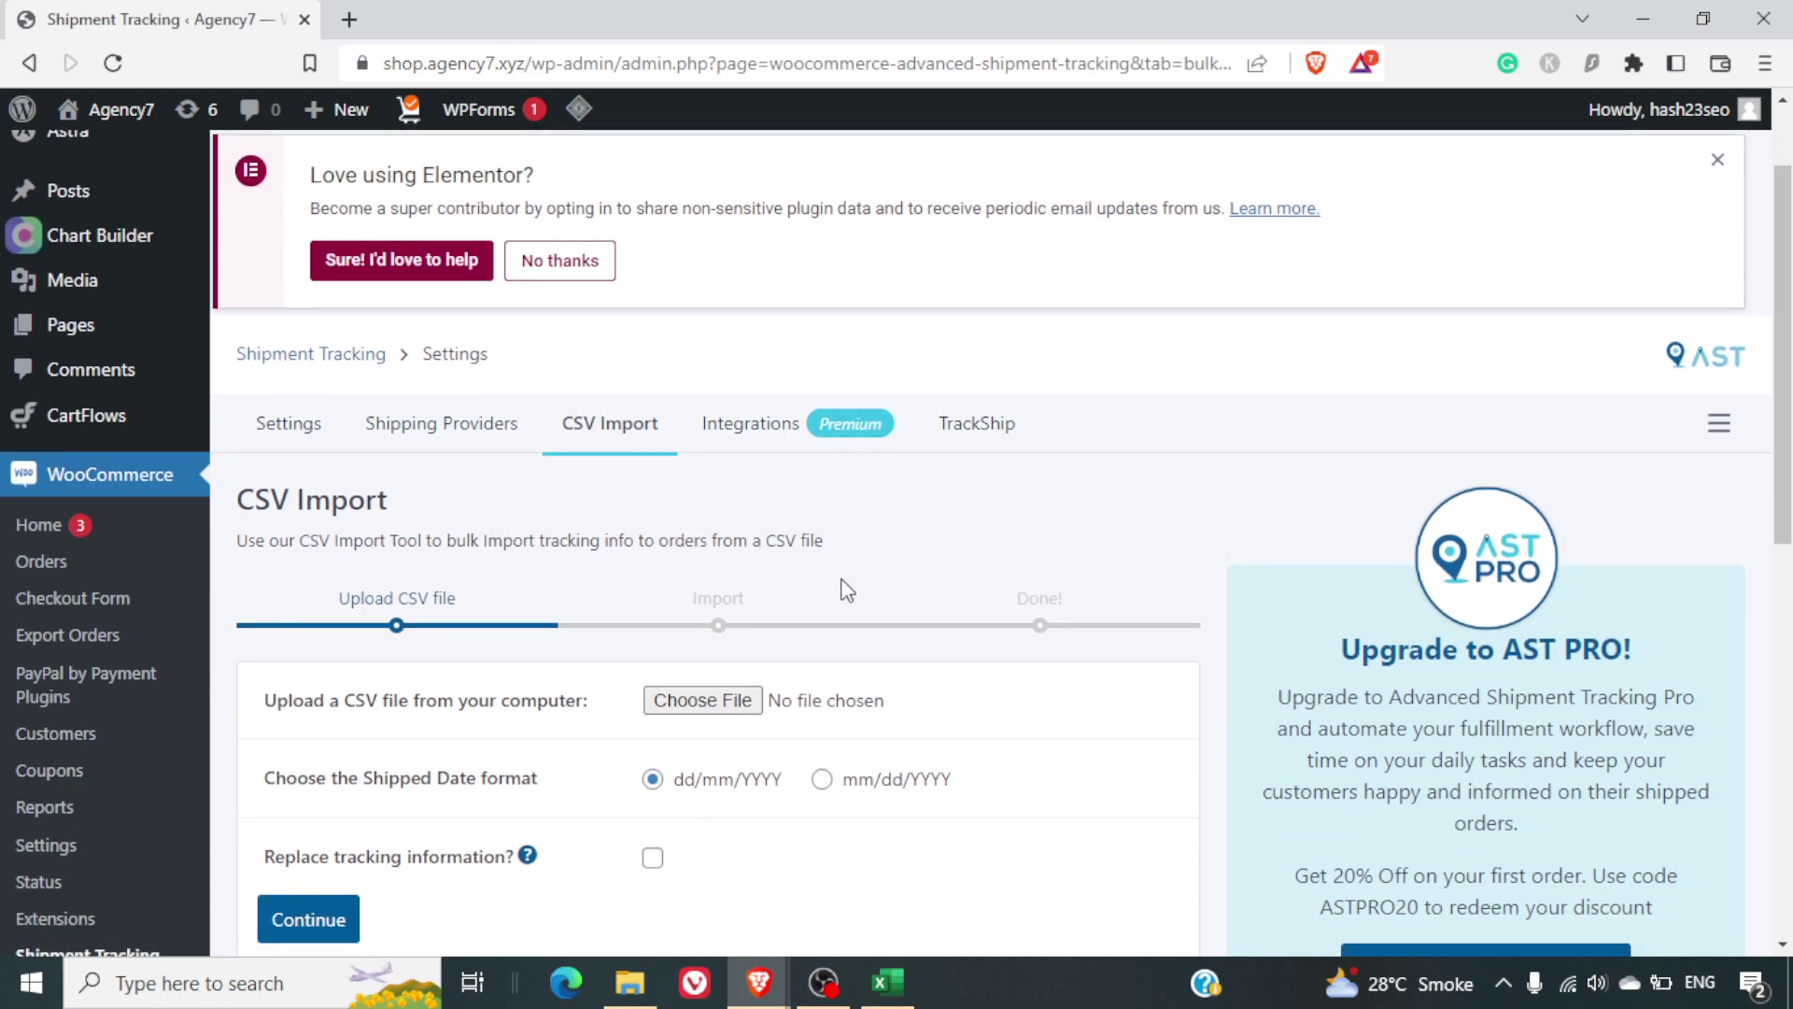
scroll(846, 589, down, 3)
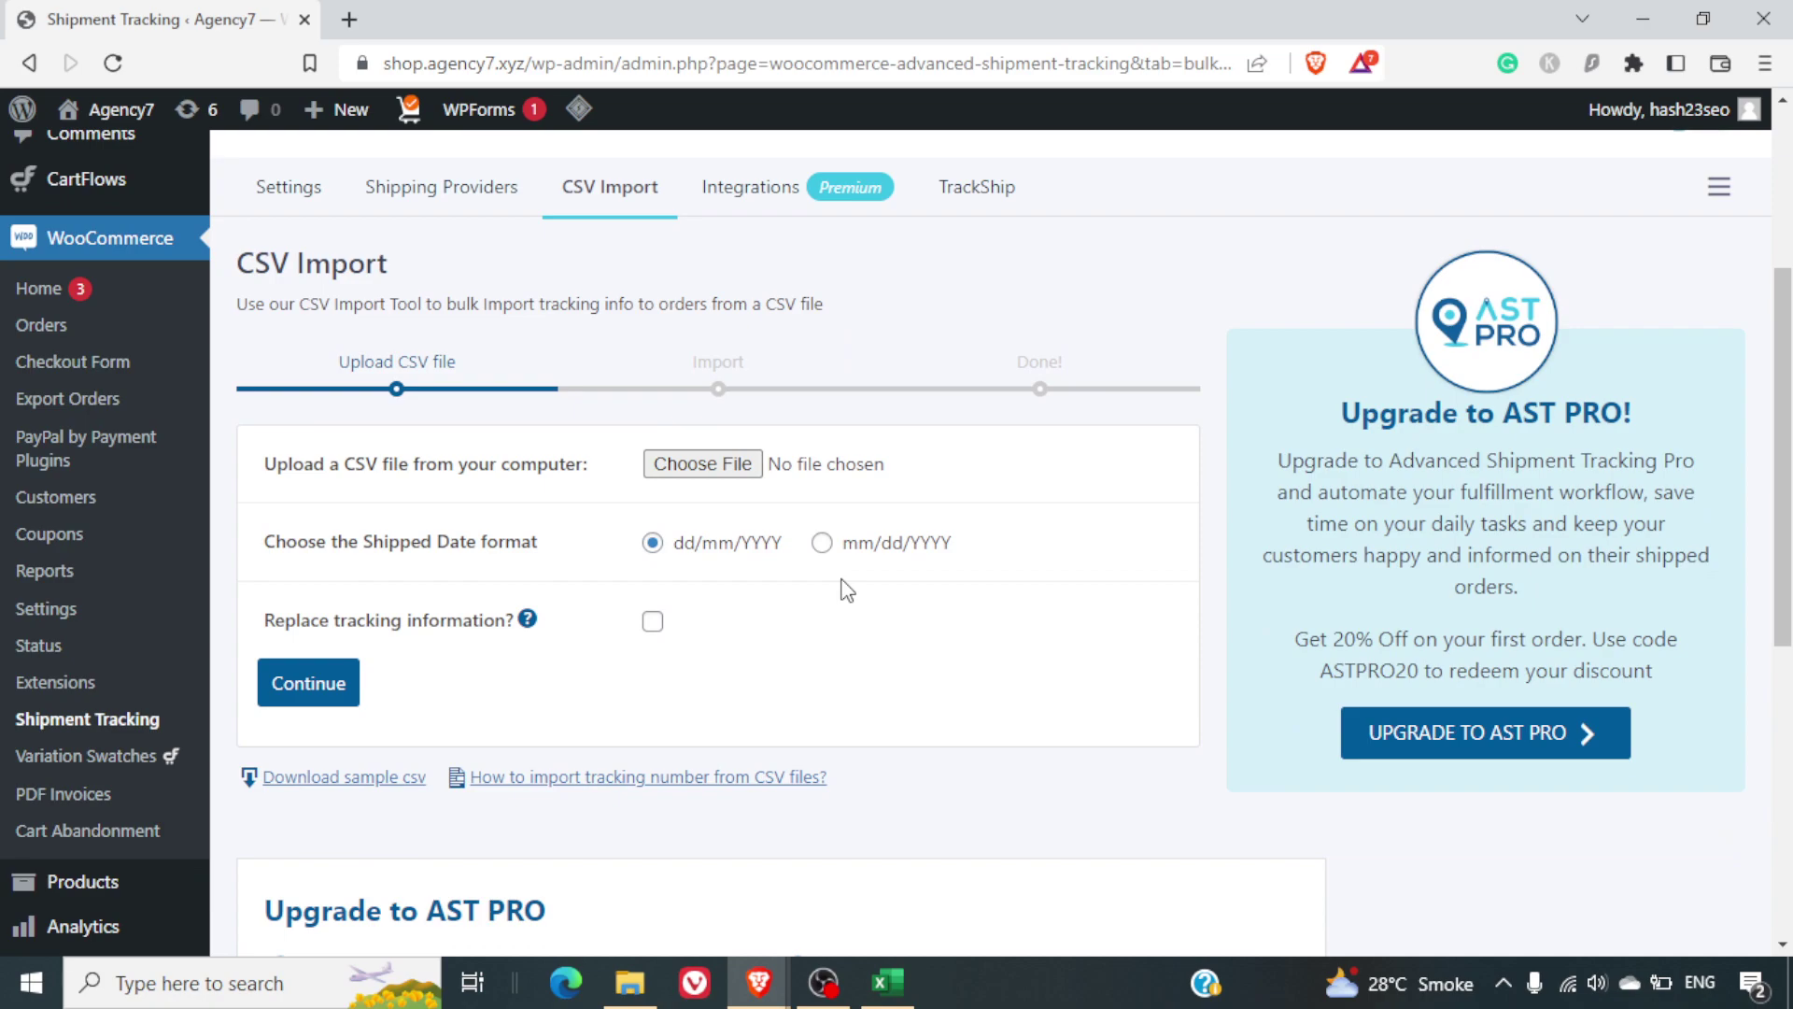
scroll(845, 588, up, 2)
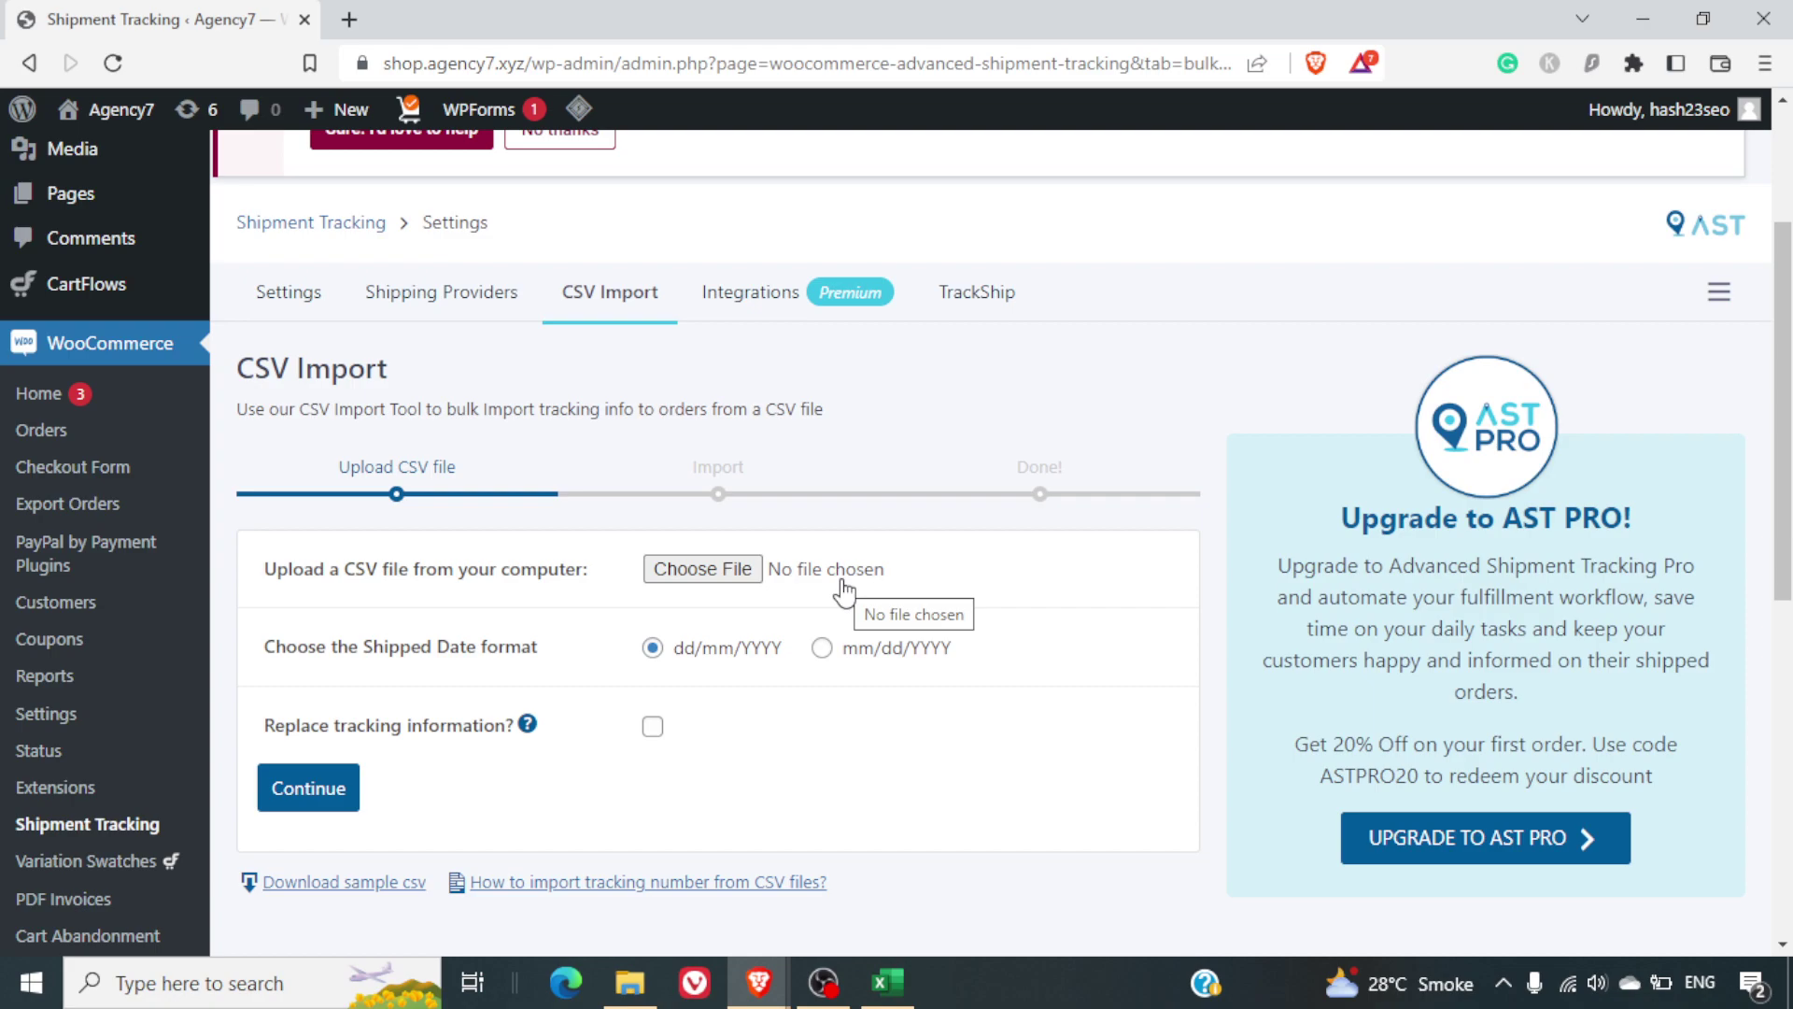
scroll(843, 588, down, 3)
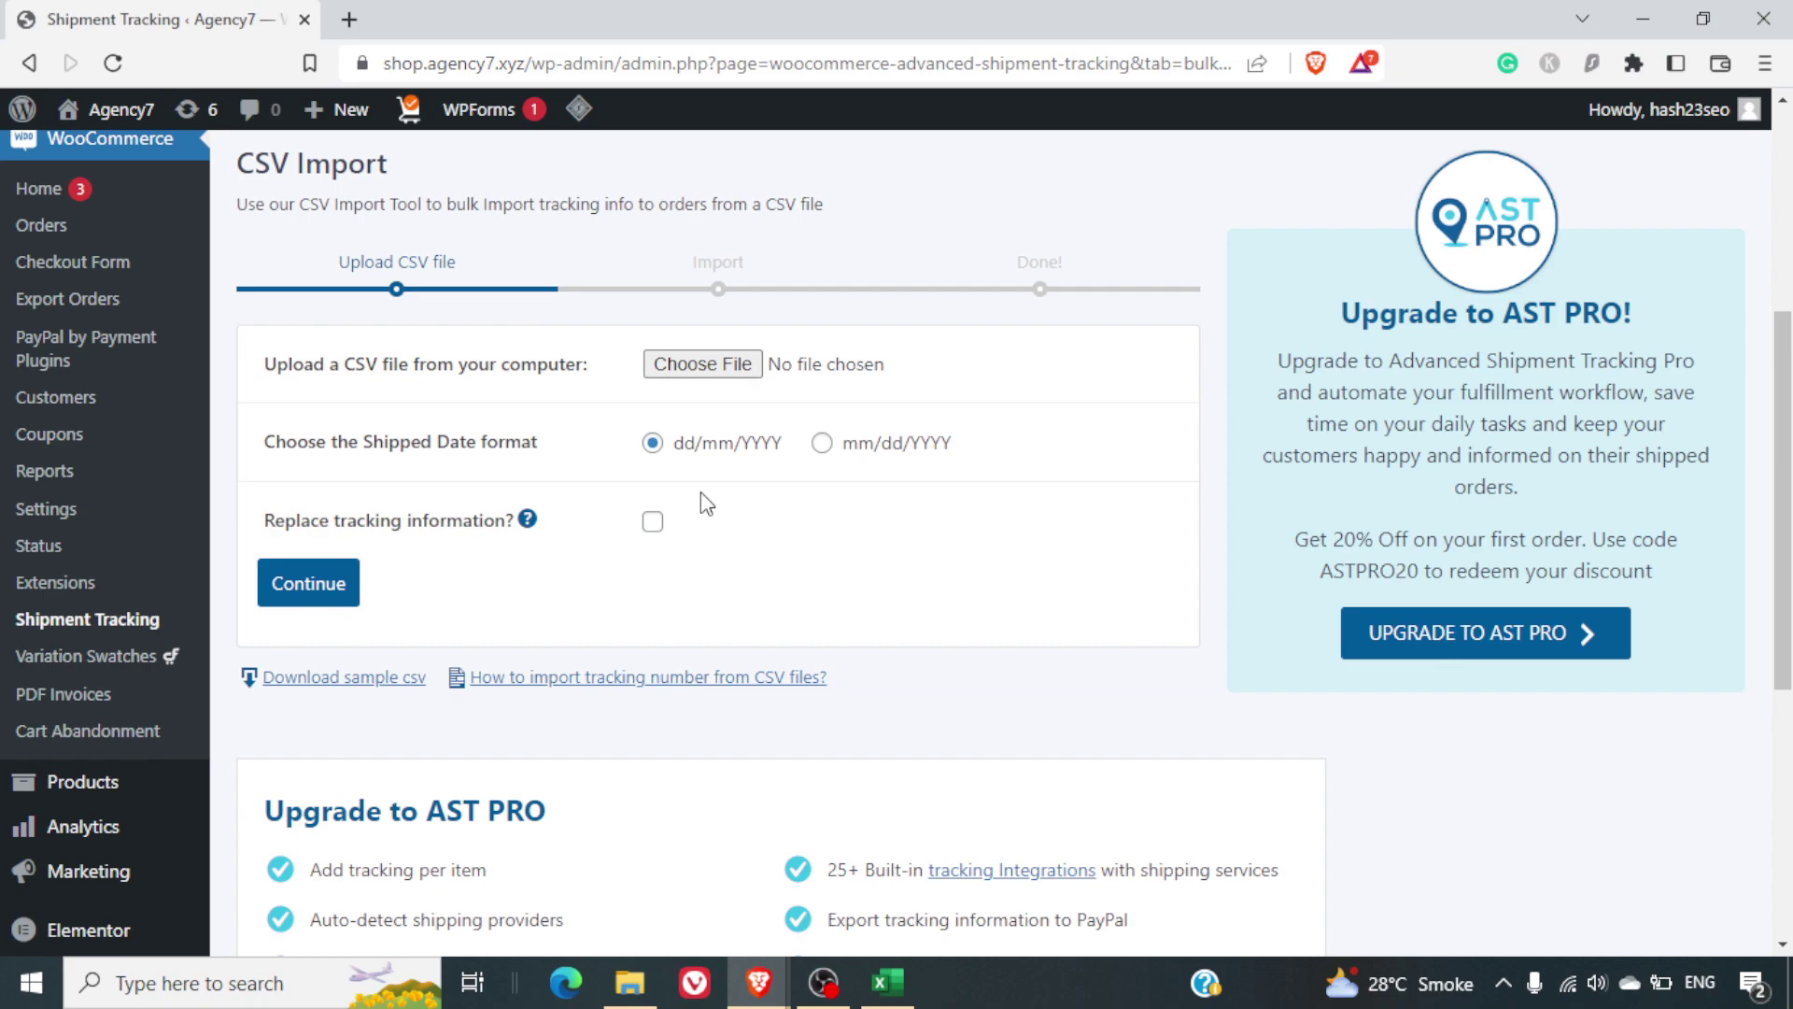
scroll(703, 503, up, 3)
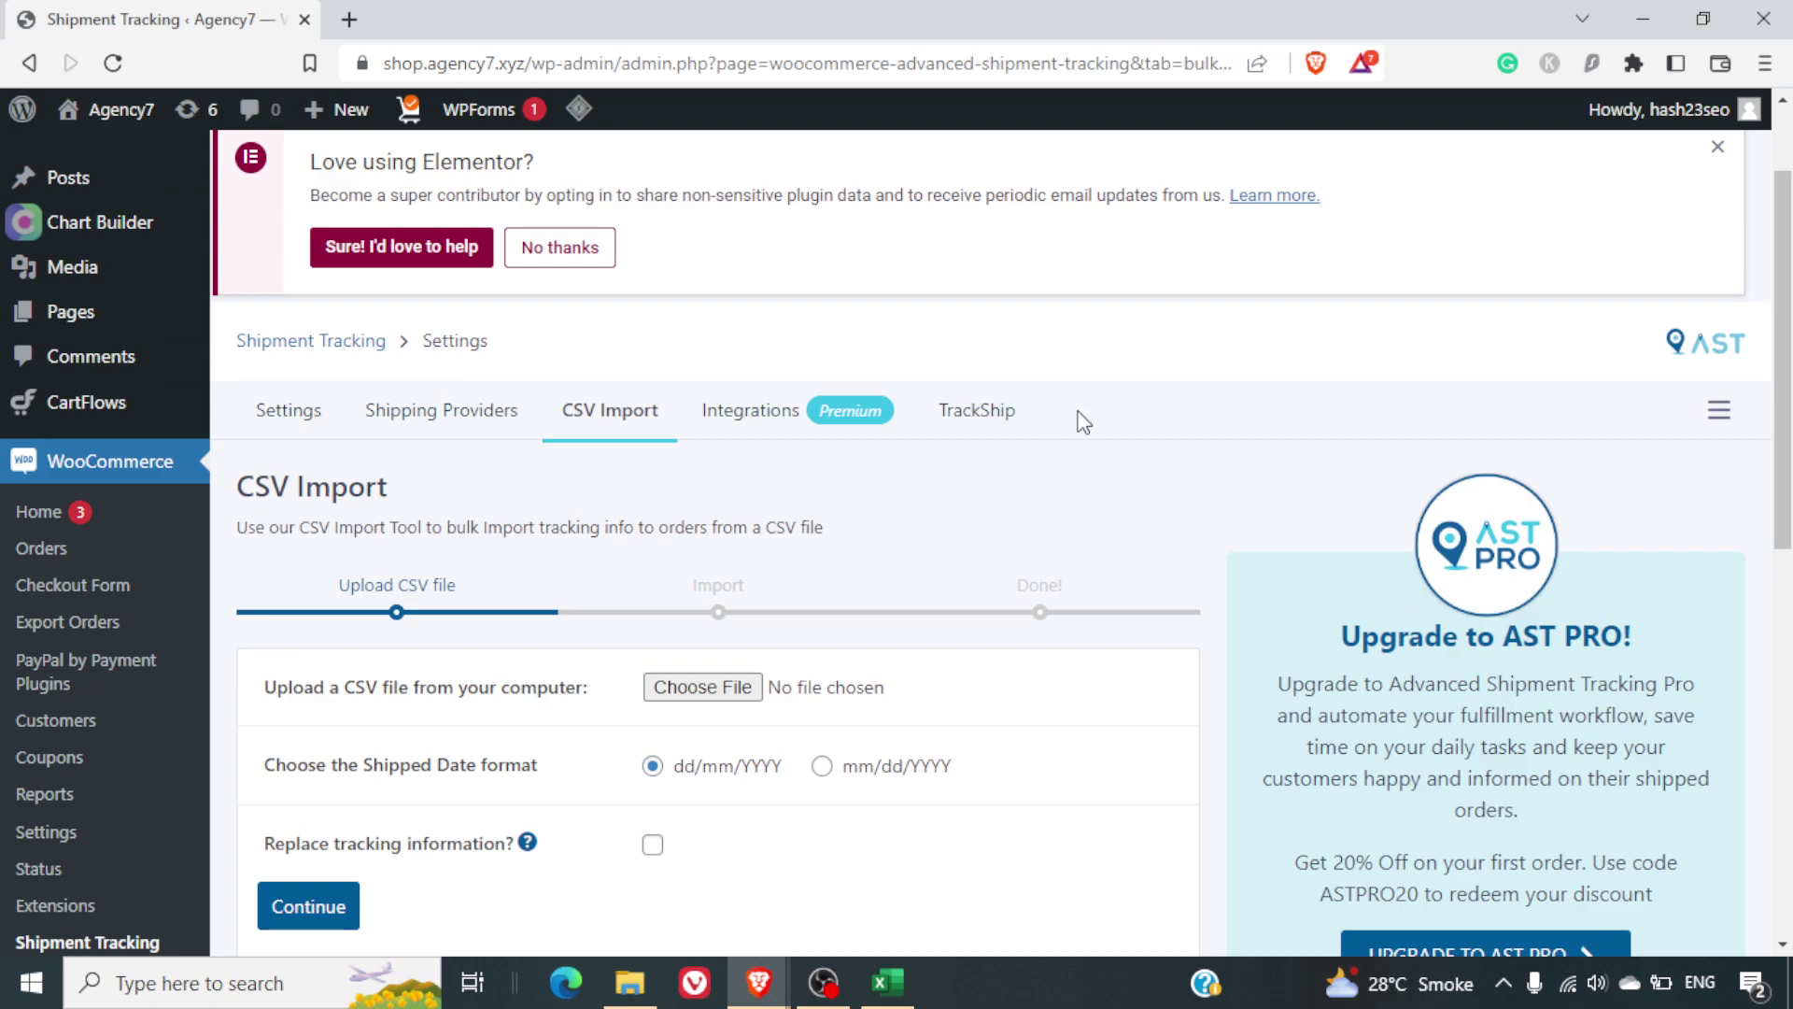
click(1011, 412)
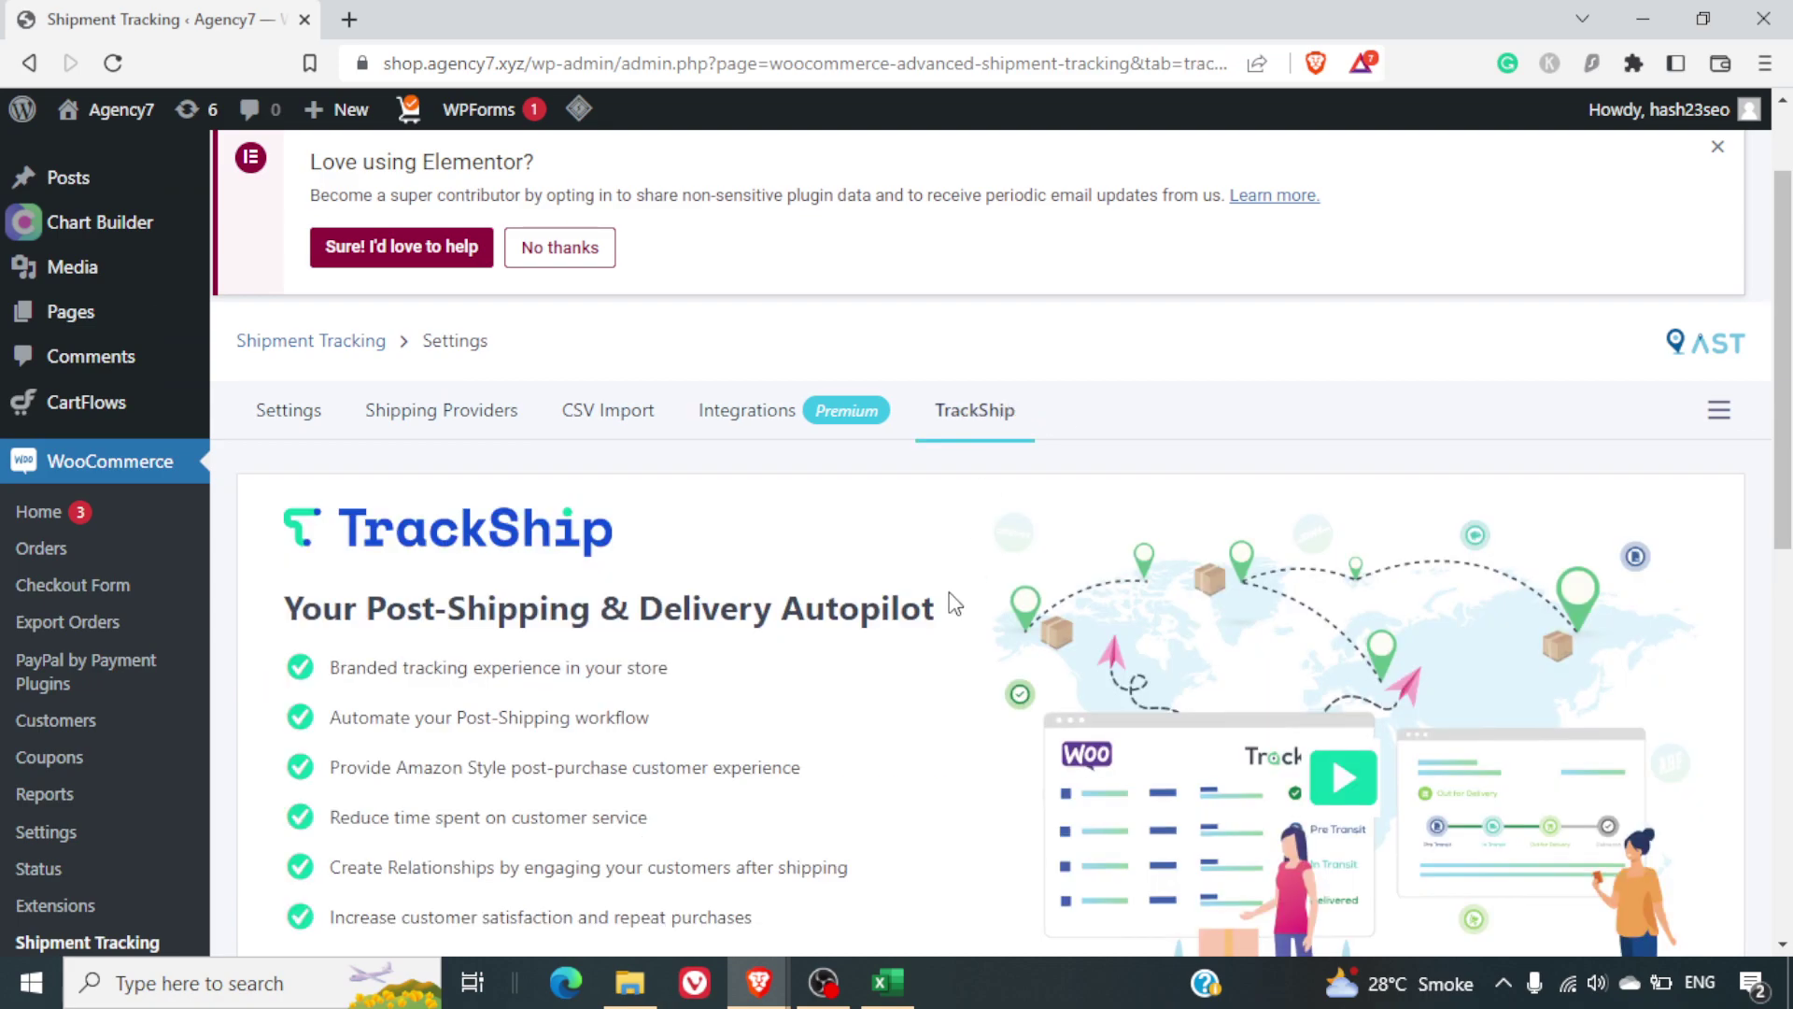
scroll(953, 605, down, 1)
scroll(953, 605, down, 1)
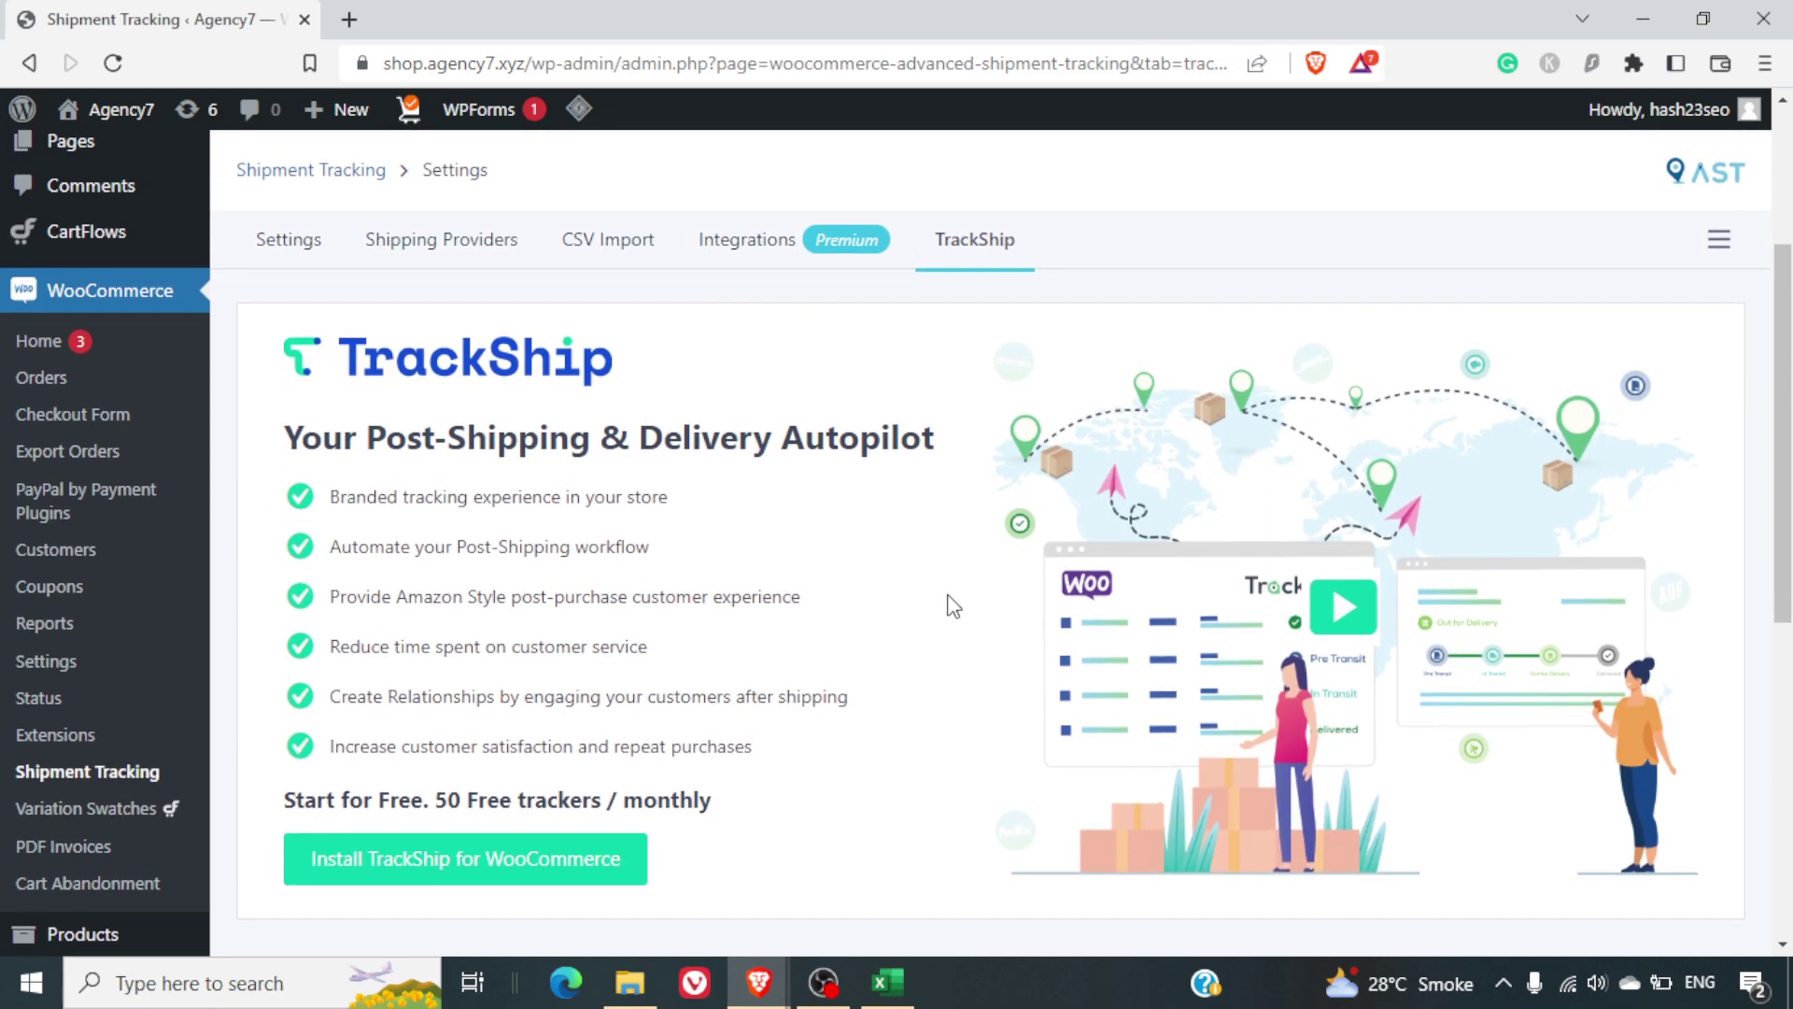
scroll(953, 605, down, 2)
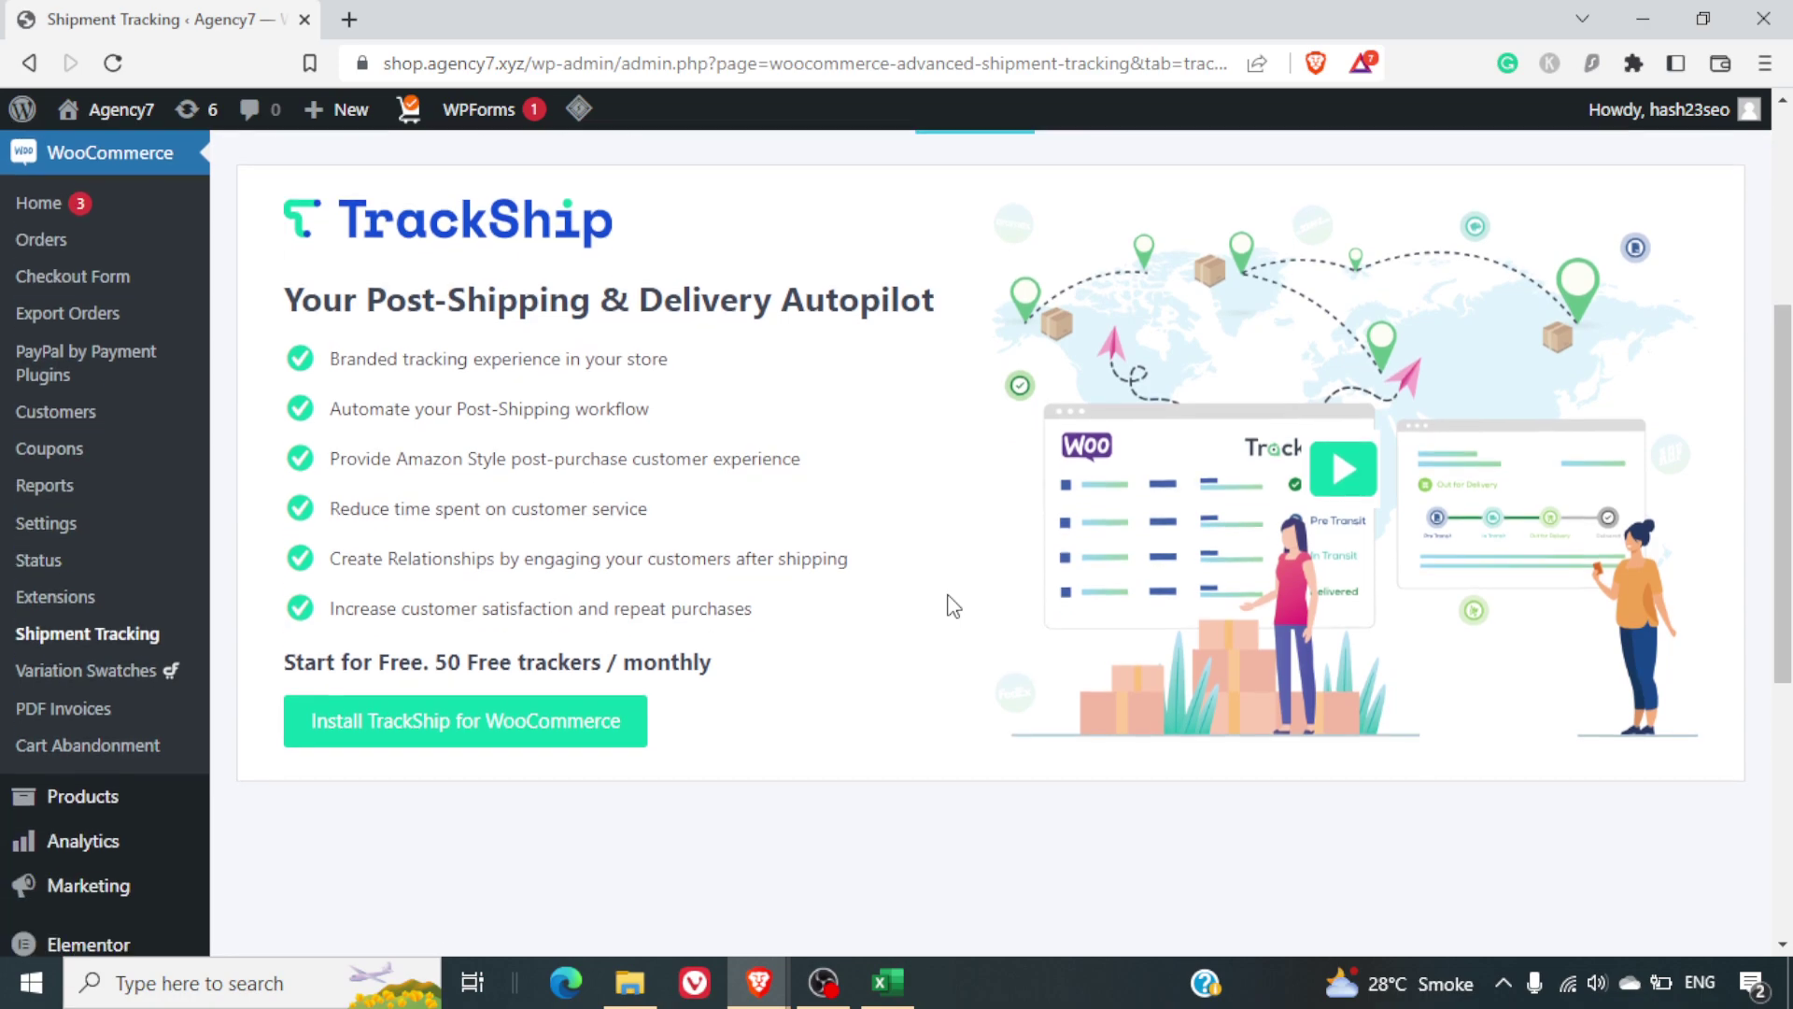
scroll(953, 605, up, 2)
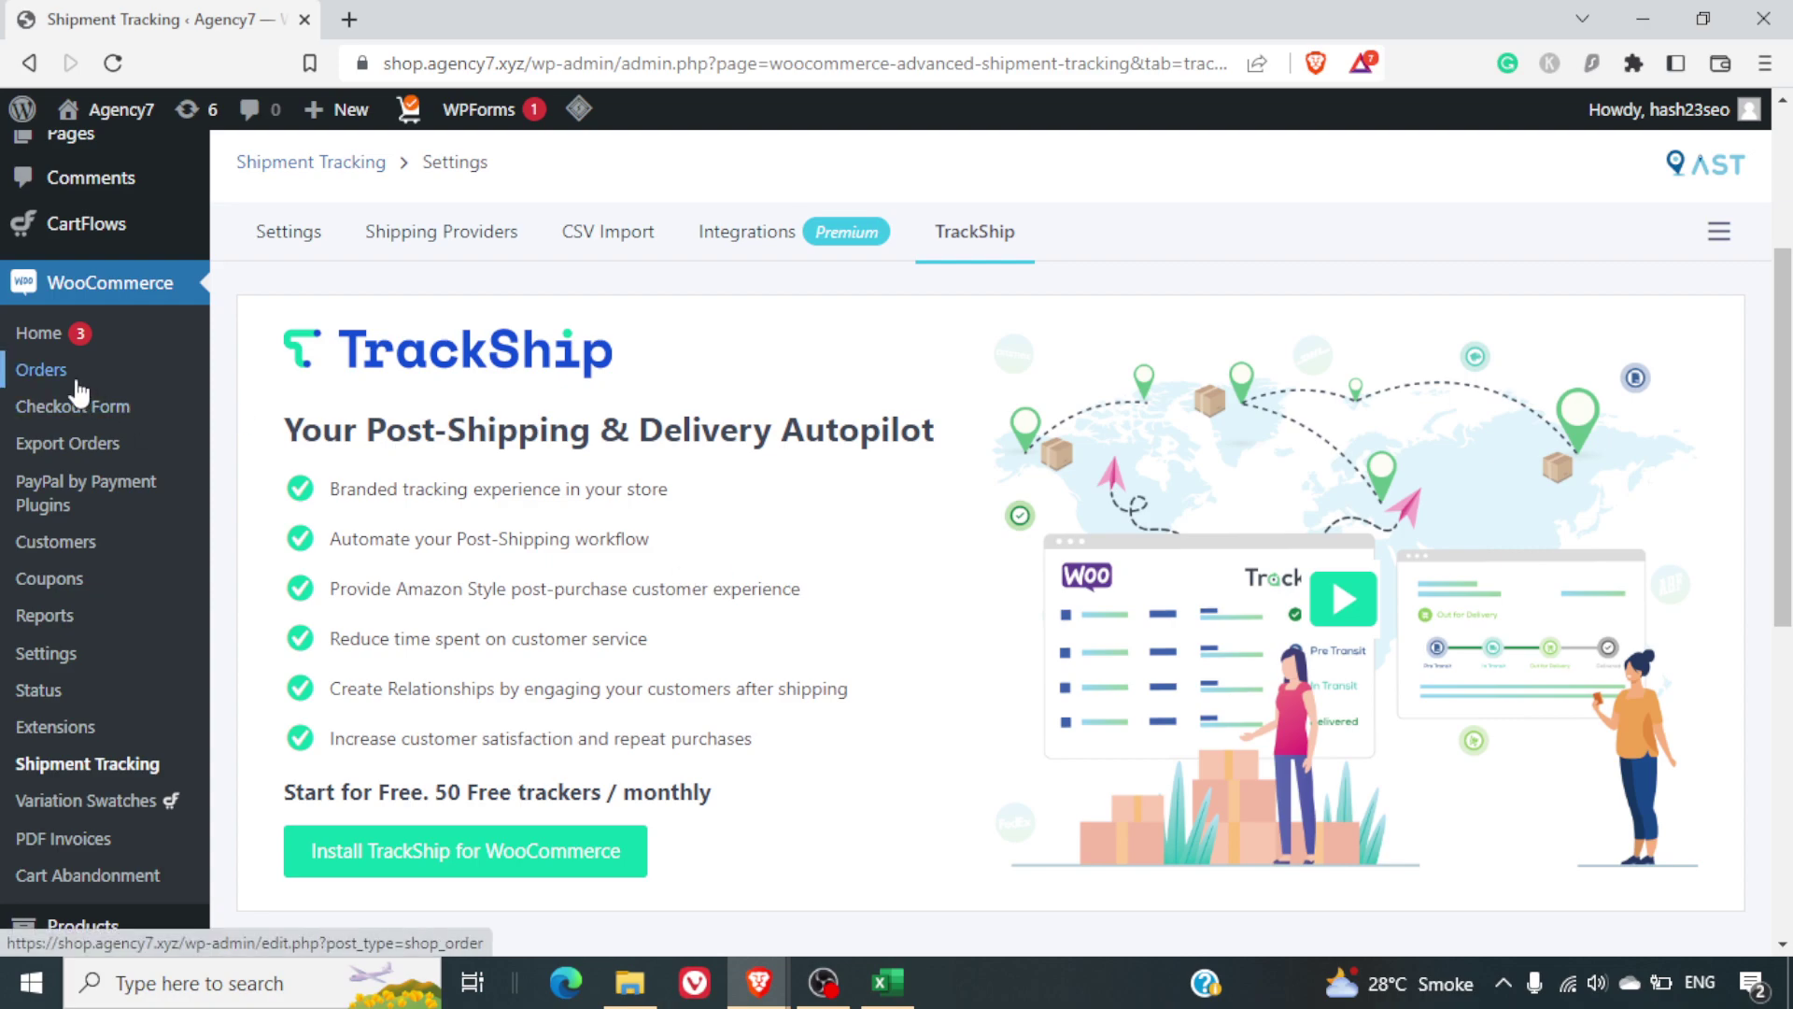
Step: Go to WooCommerce Orders and open the completed $300.00 order's edit page
click(41, 369)
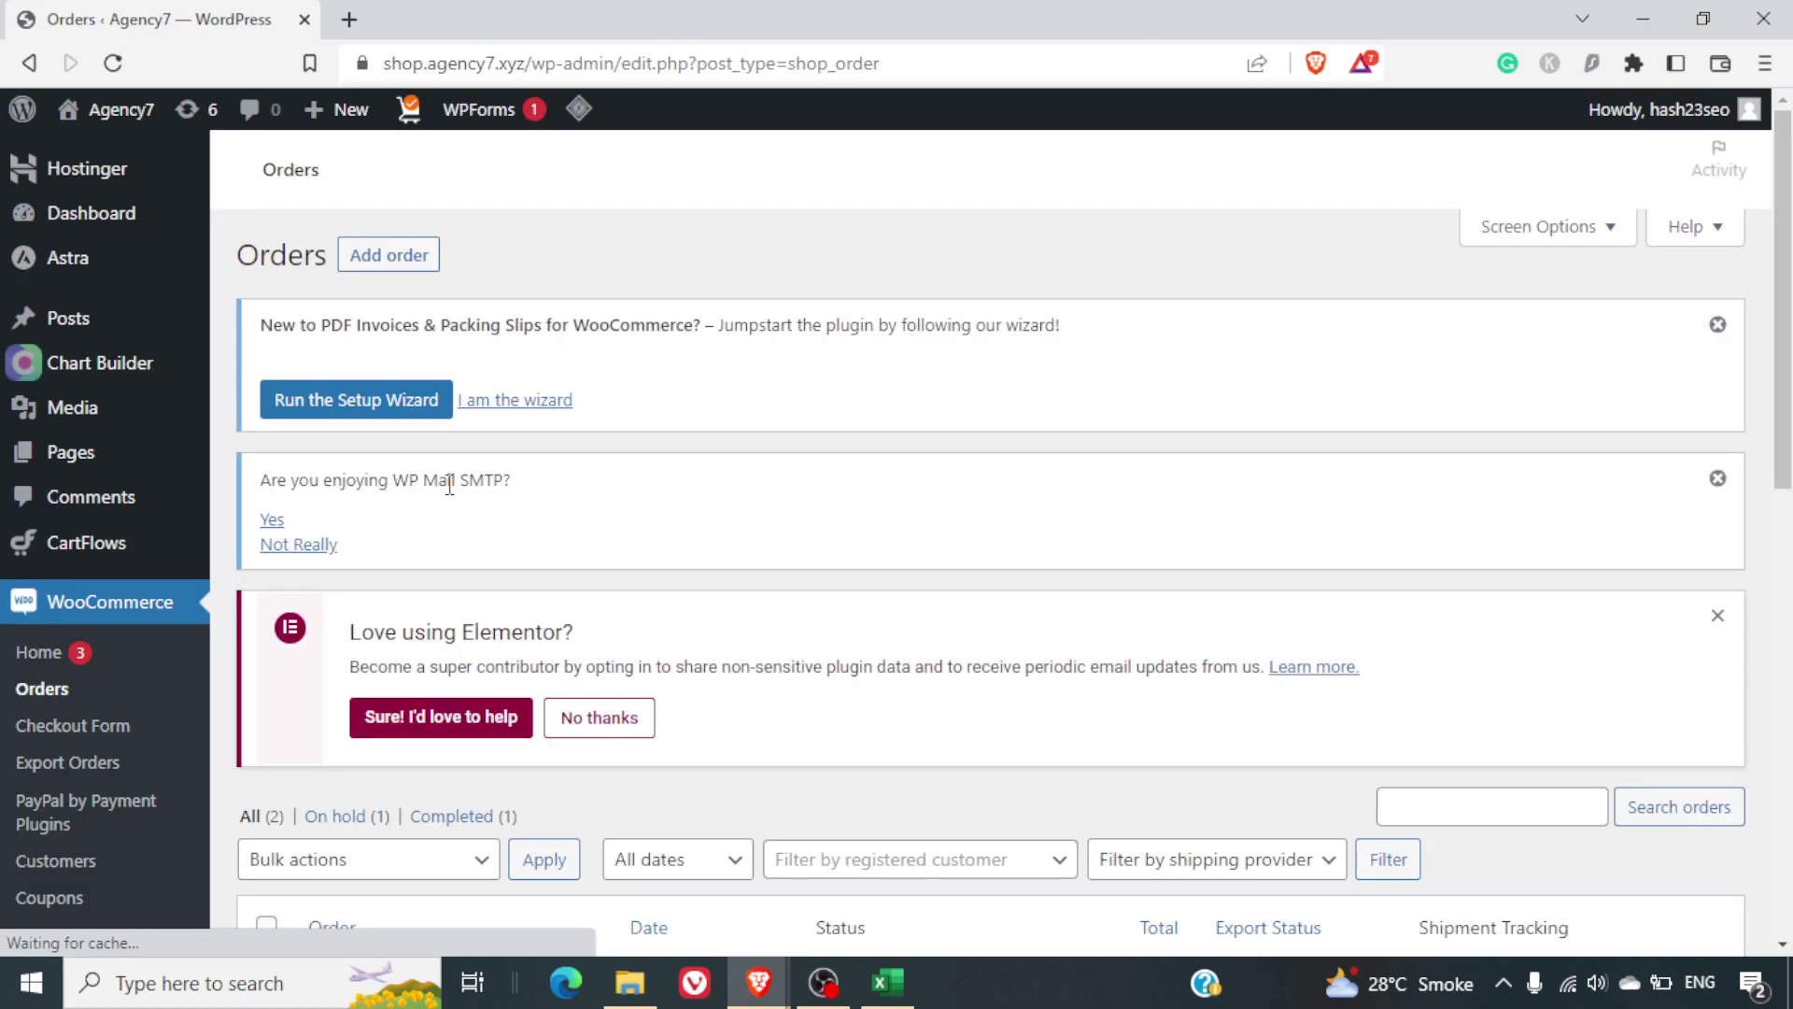
scroll(891, 613, down, 8)
scroll(891, 614, up, 5)
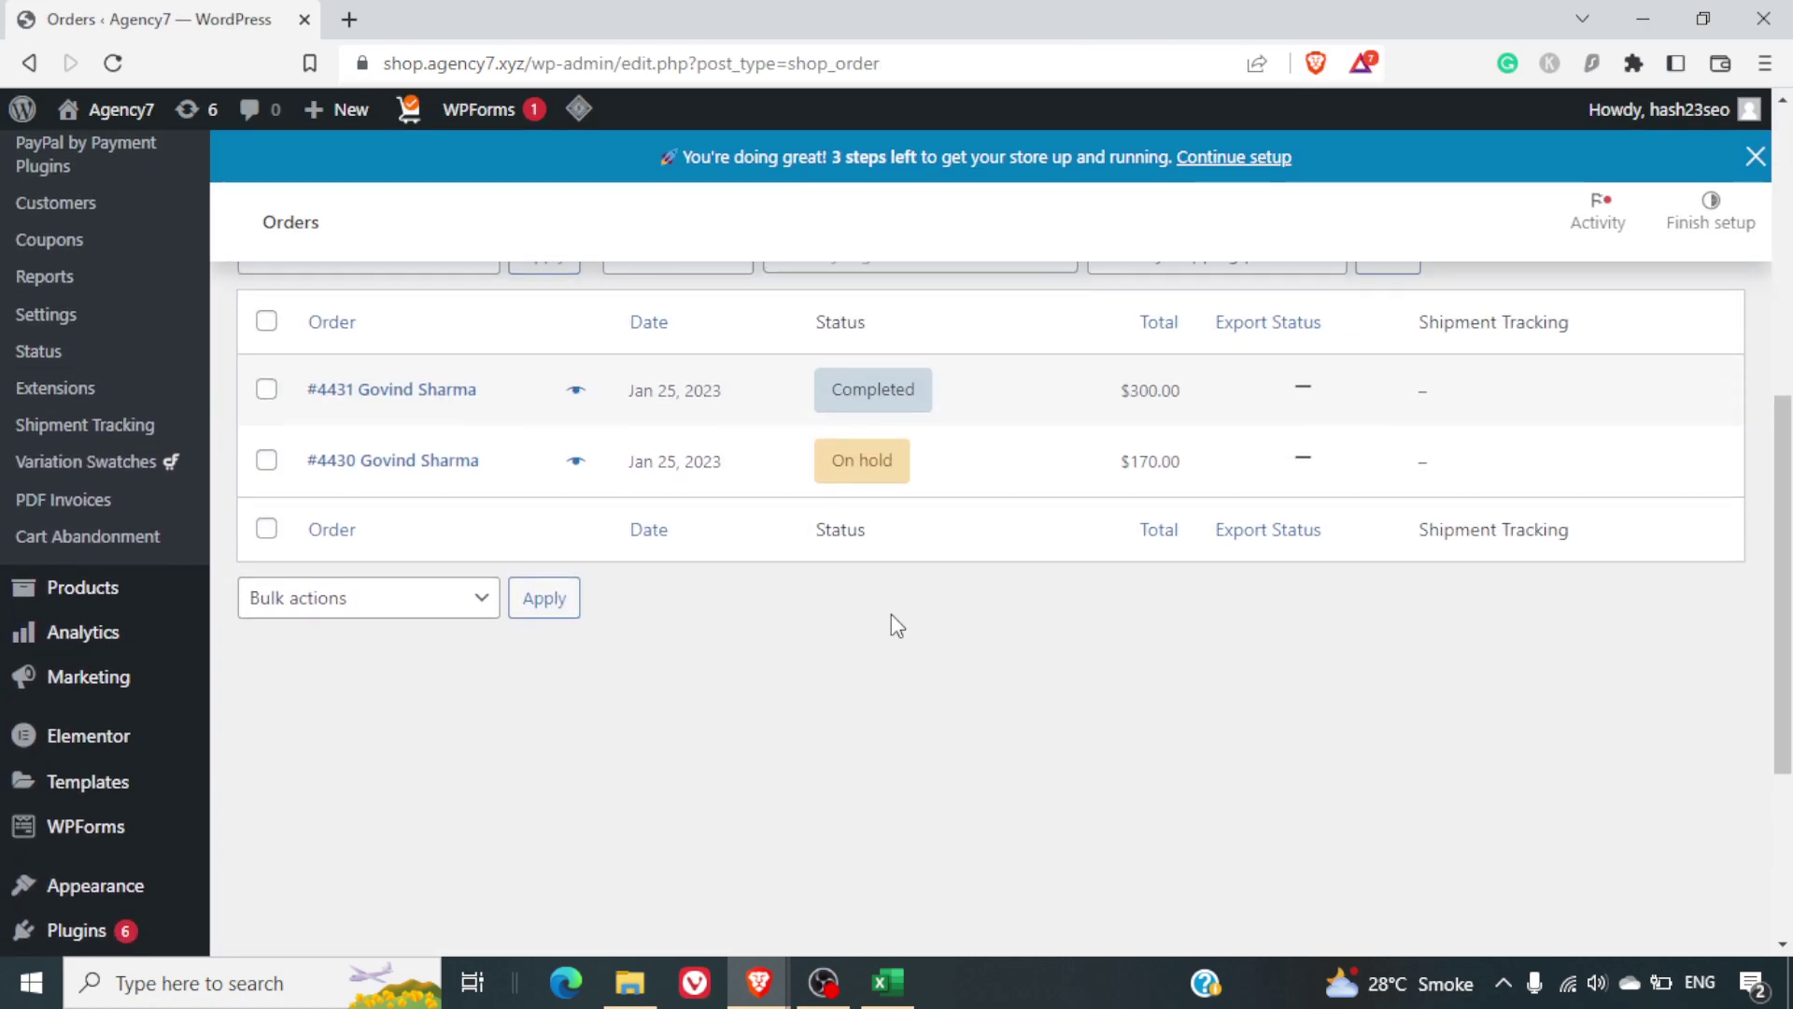
click(458, 666)
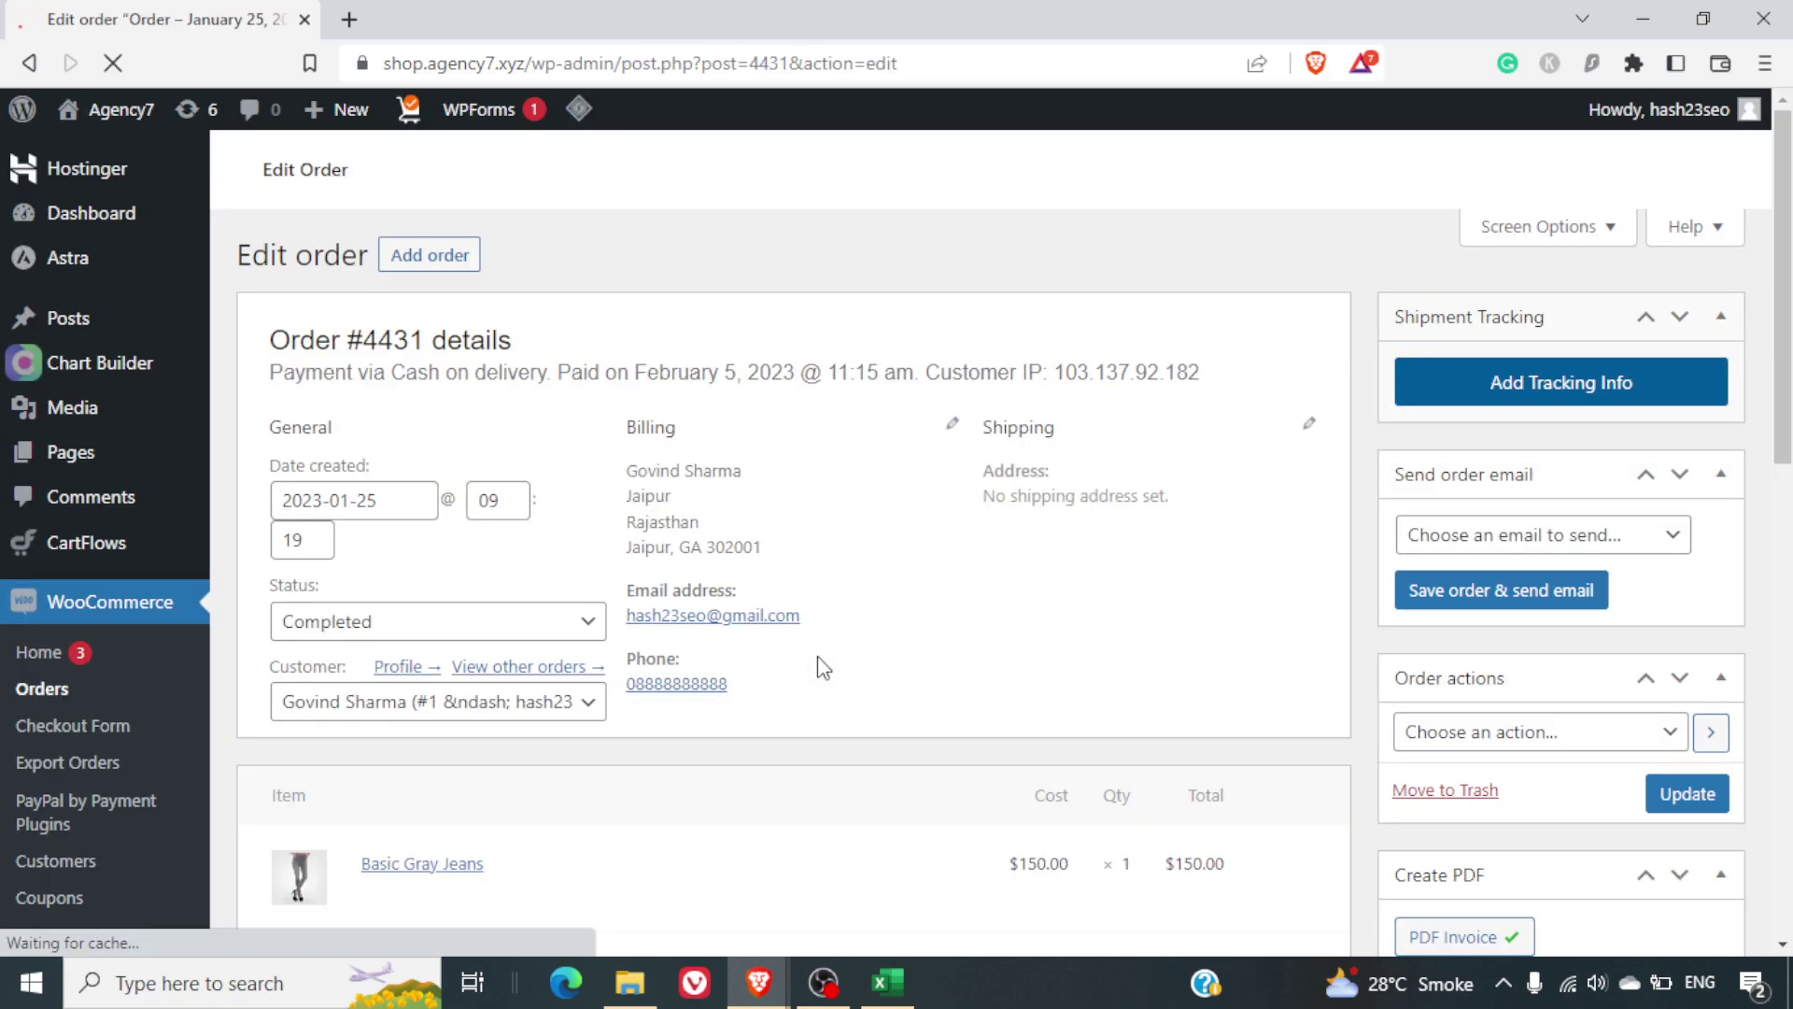
scroll(978, 580, down, 6)
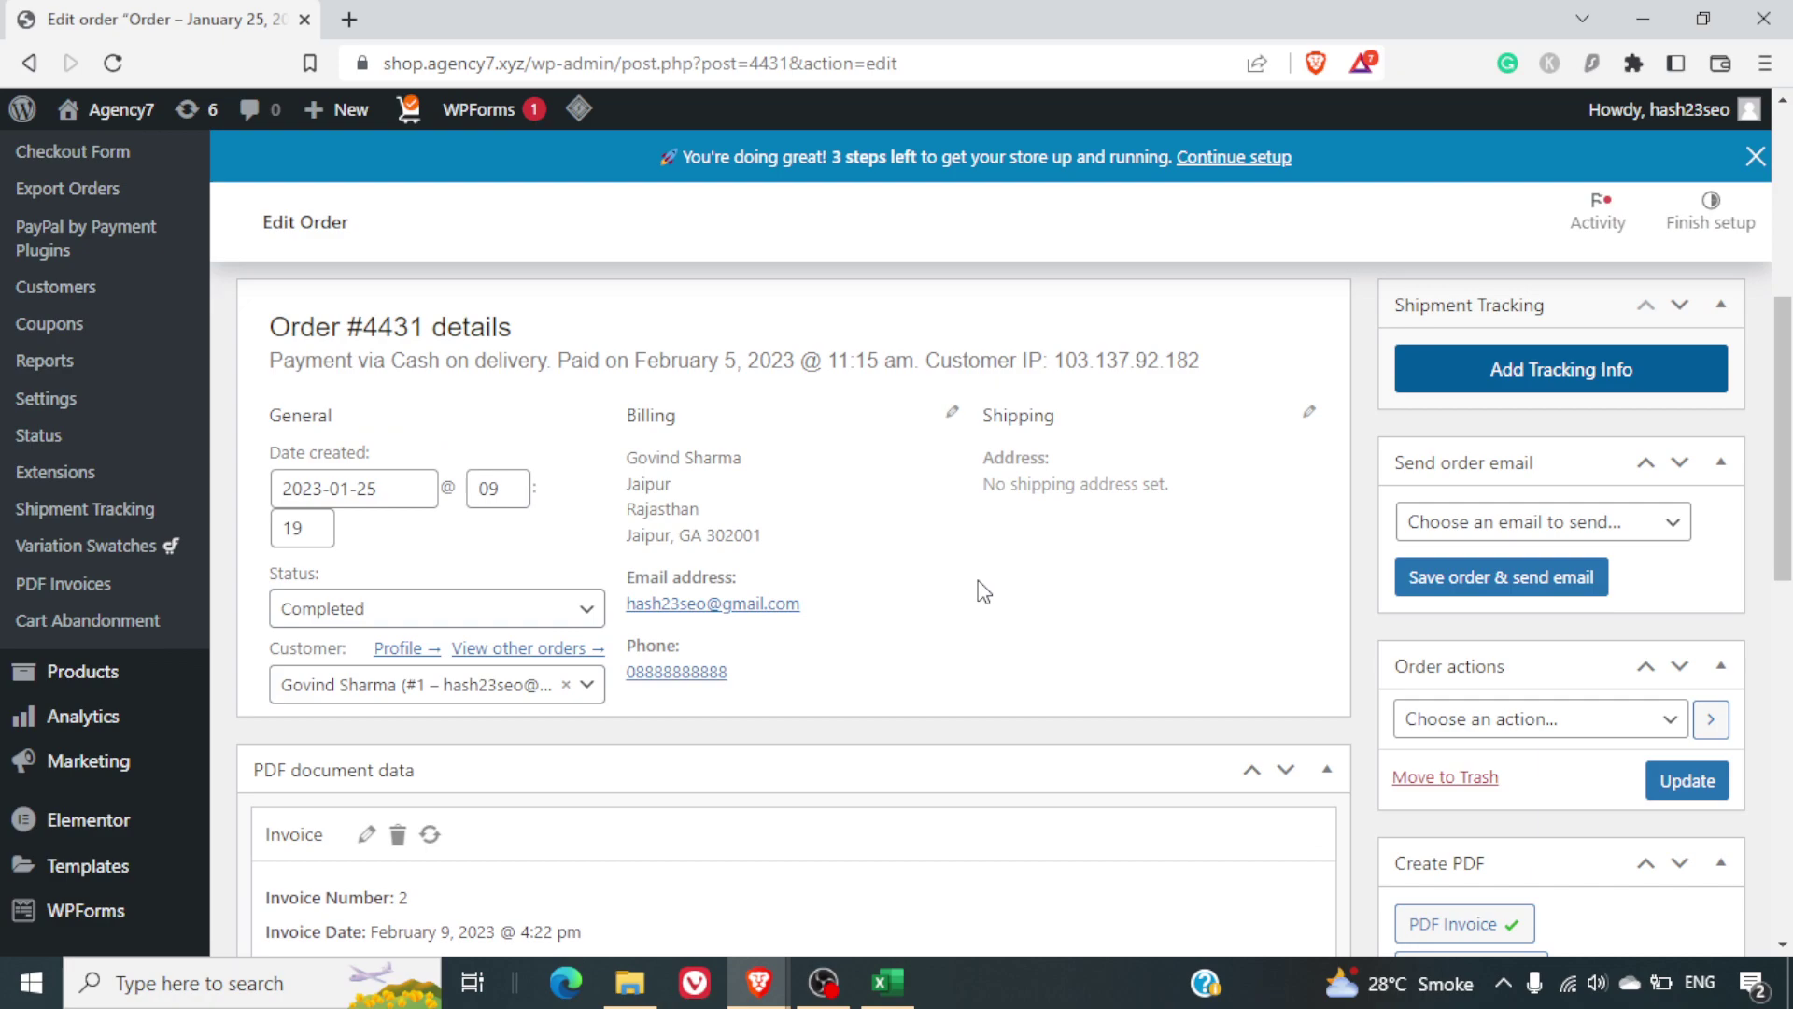
scroll(978, 580, up, 1)
scroll(978, 586, up, 2)
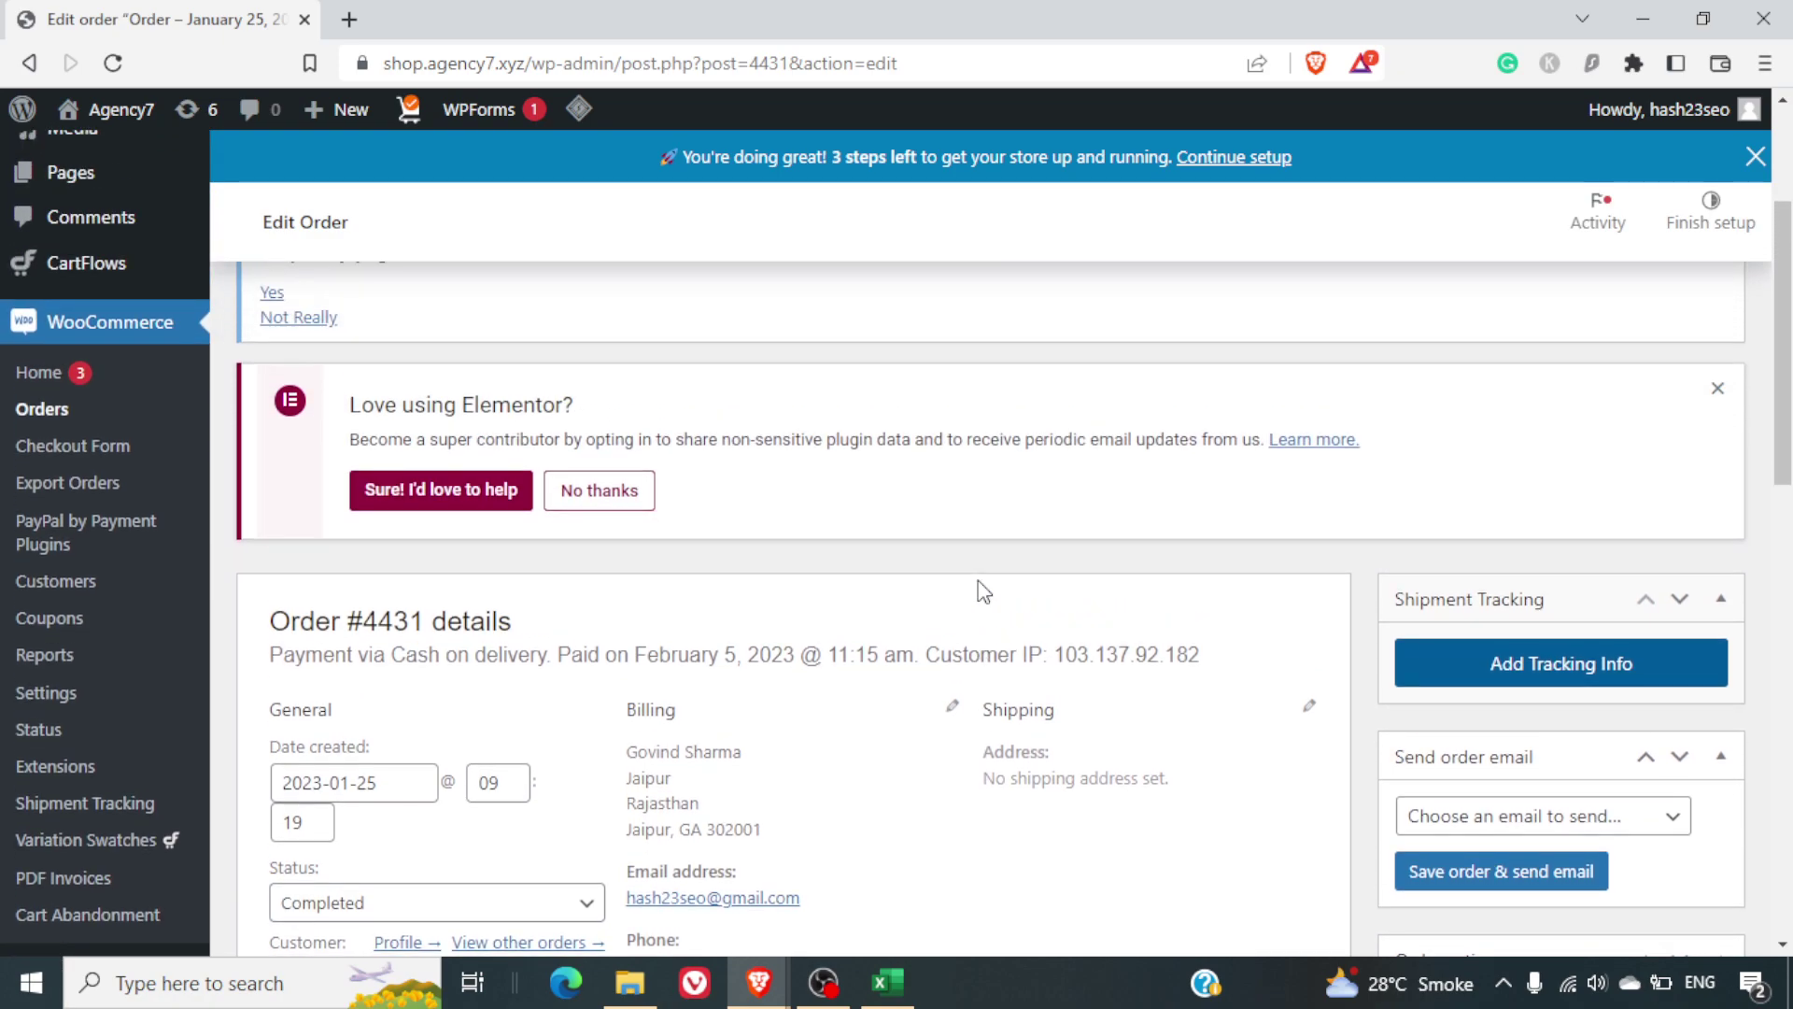
scroll(984, 591, down, 3)
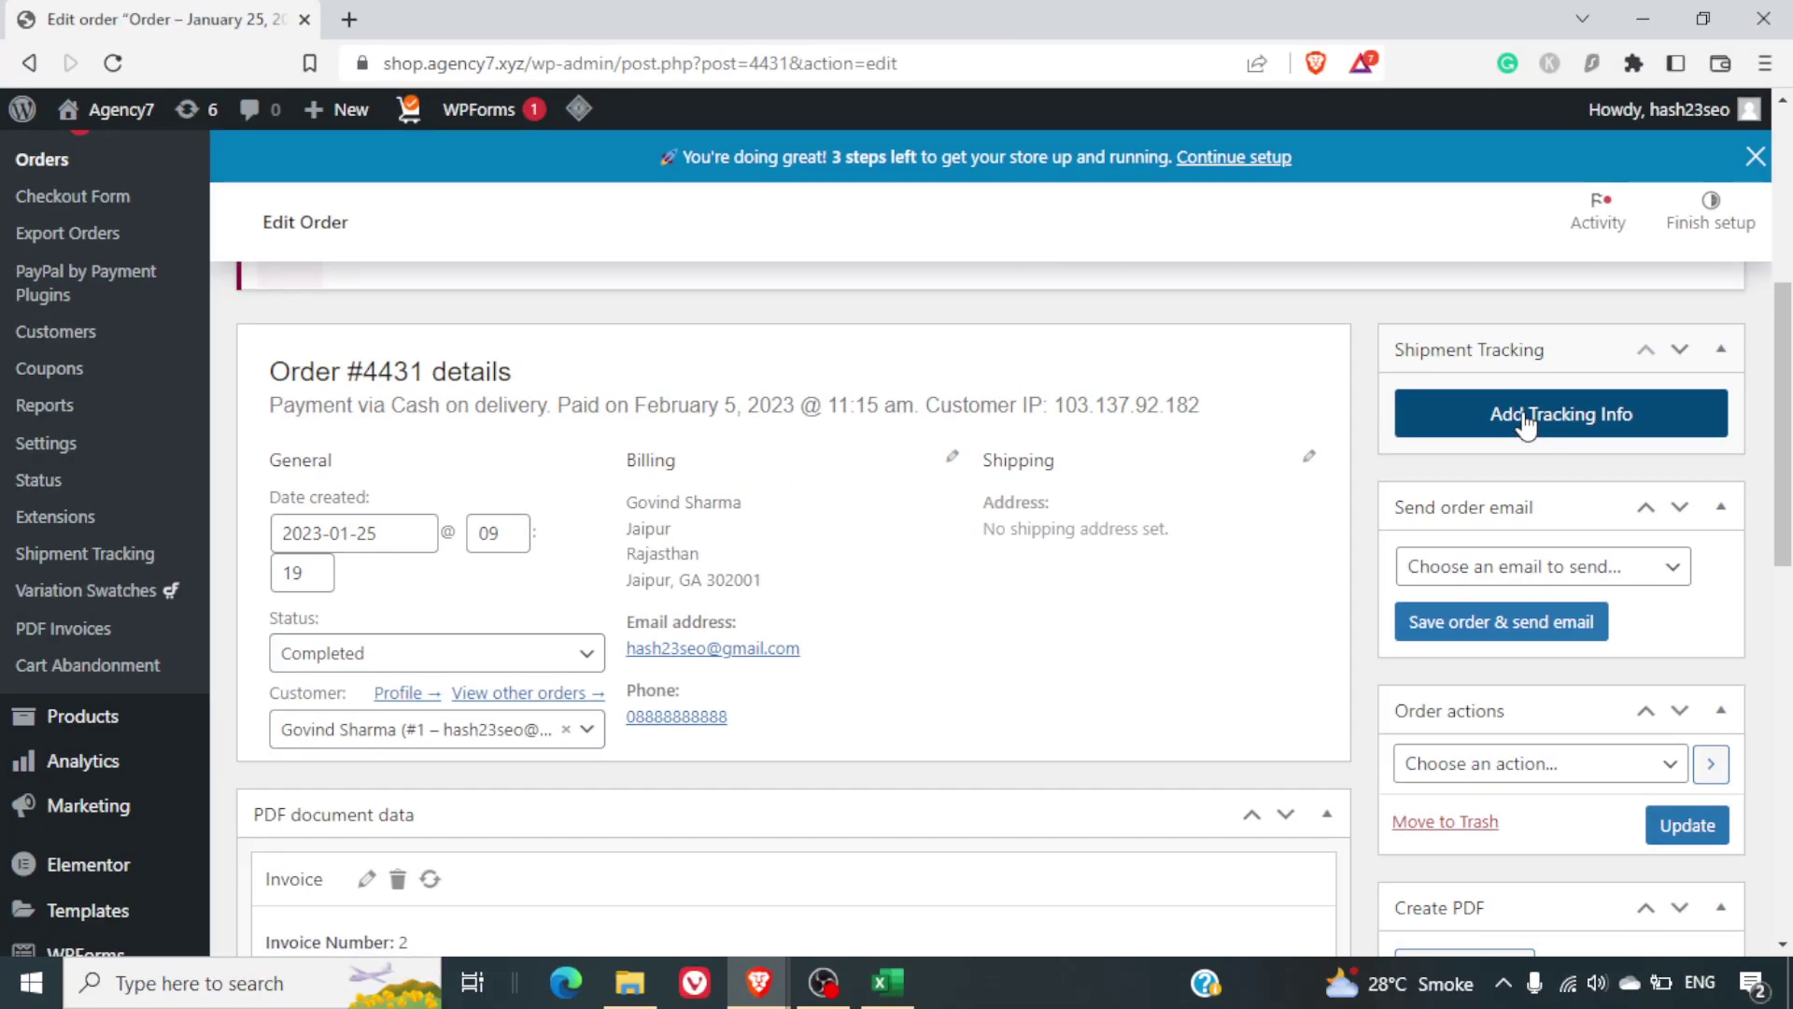
Step: Add tracking info to the order with India Post as the shipping provider
click(1418, 399)
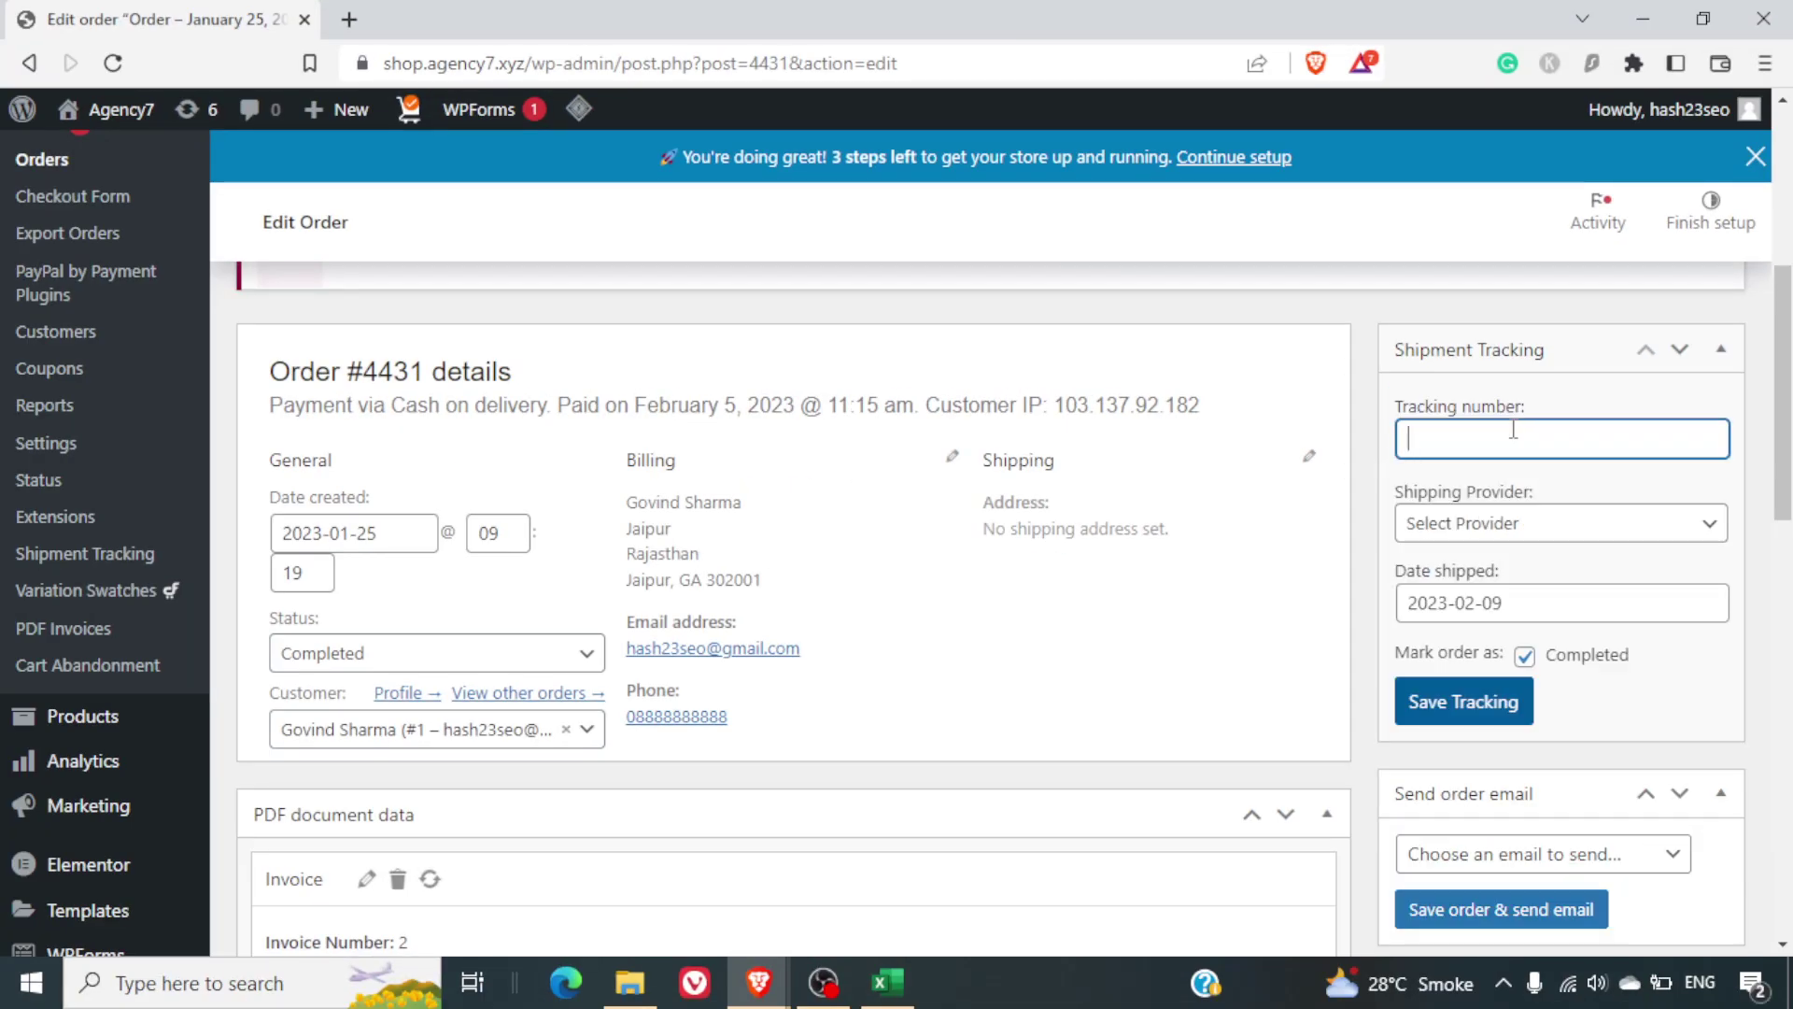
click(1534, 526)
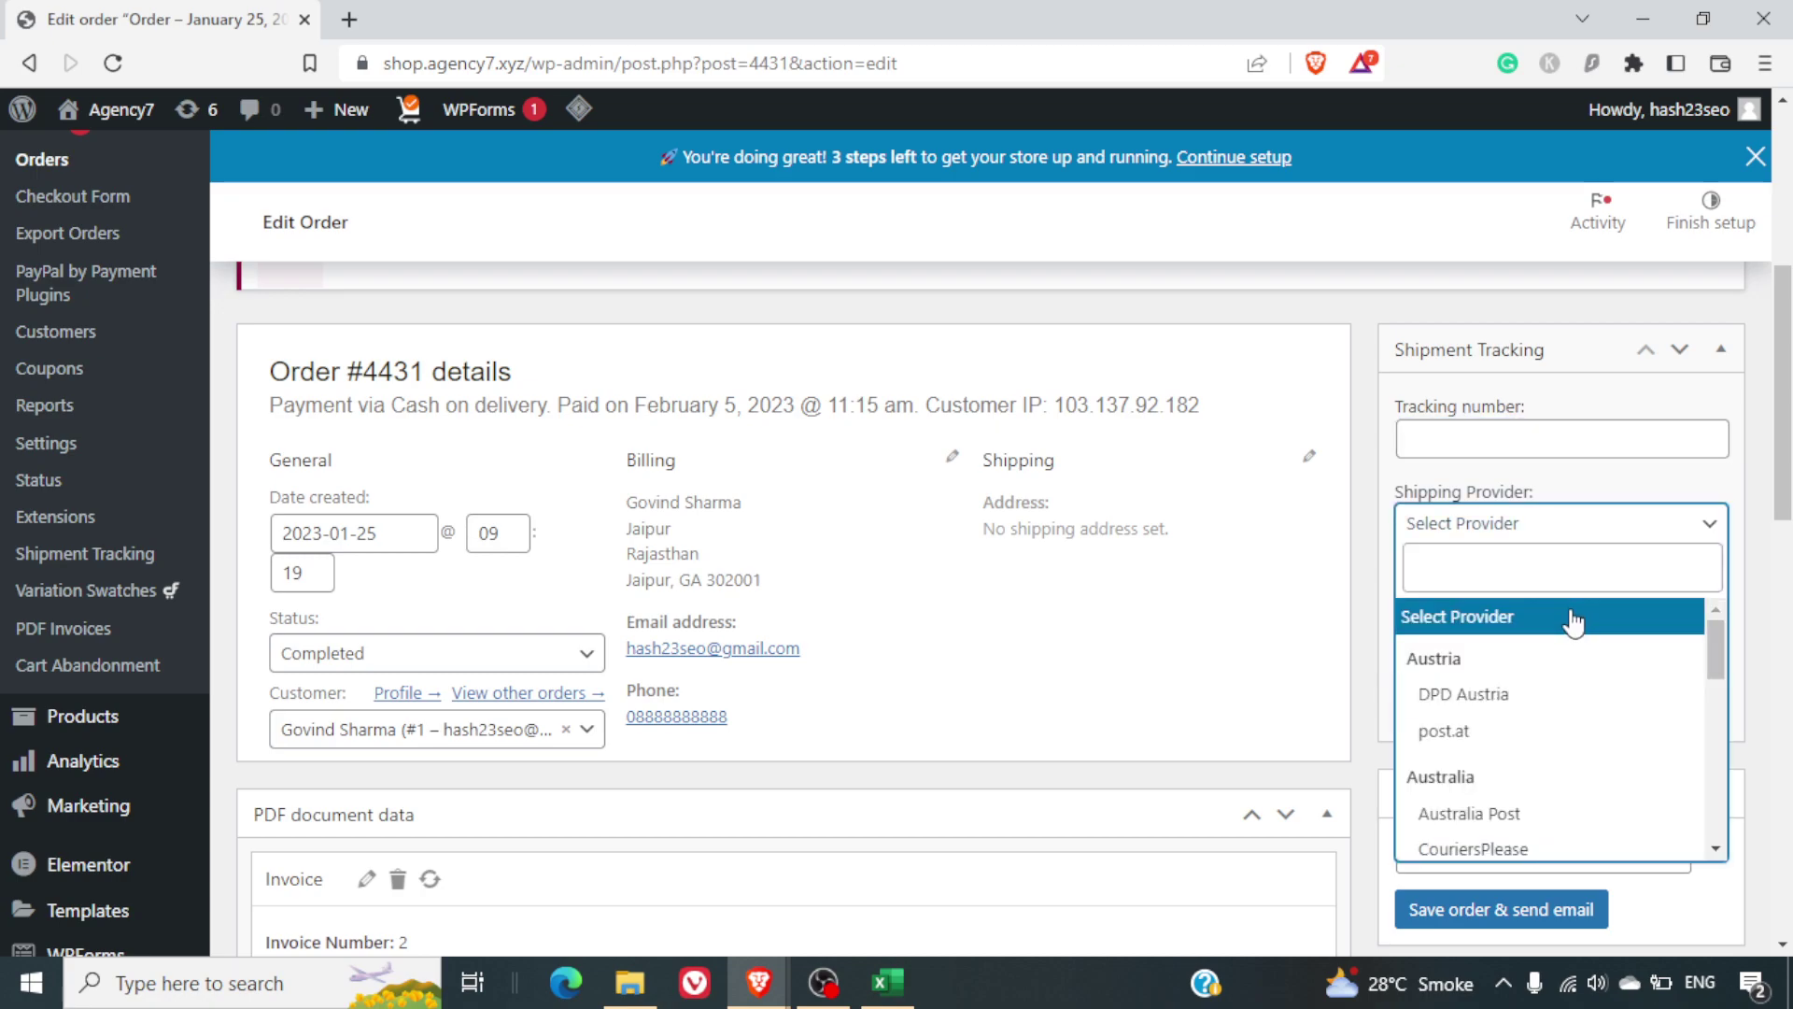
scroll(1590, 752, down, 4)
scroll(1591, 758, down, 5)
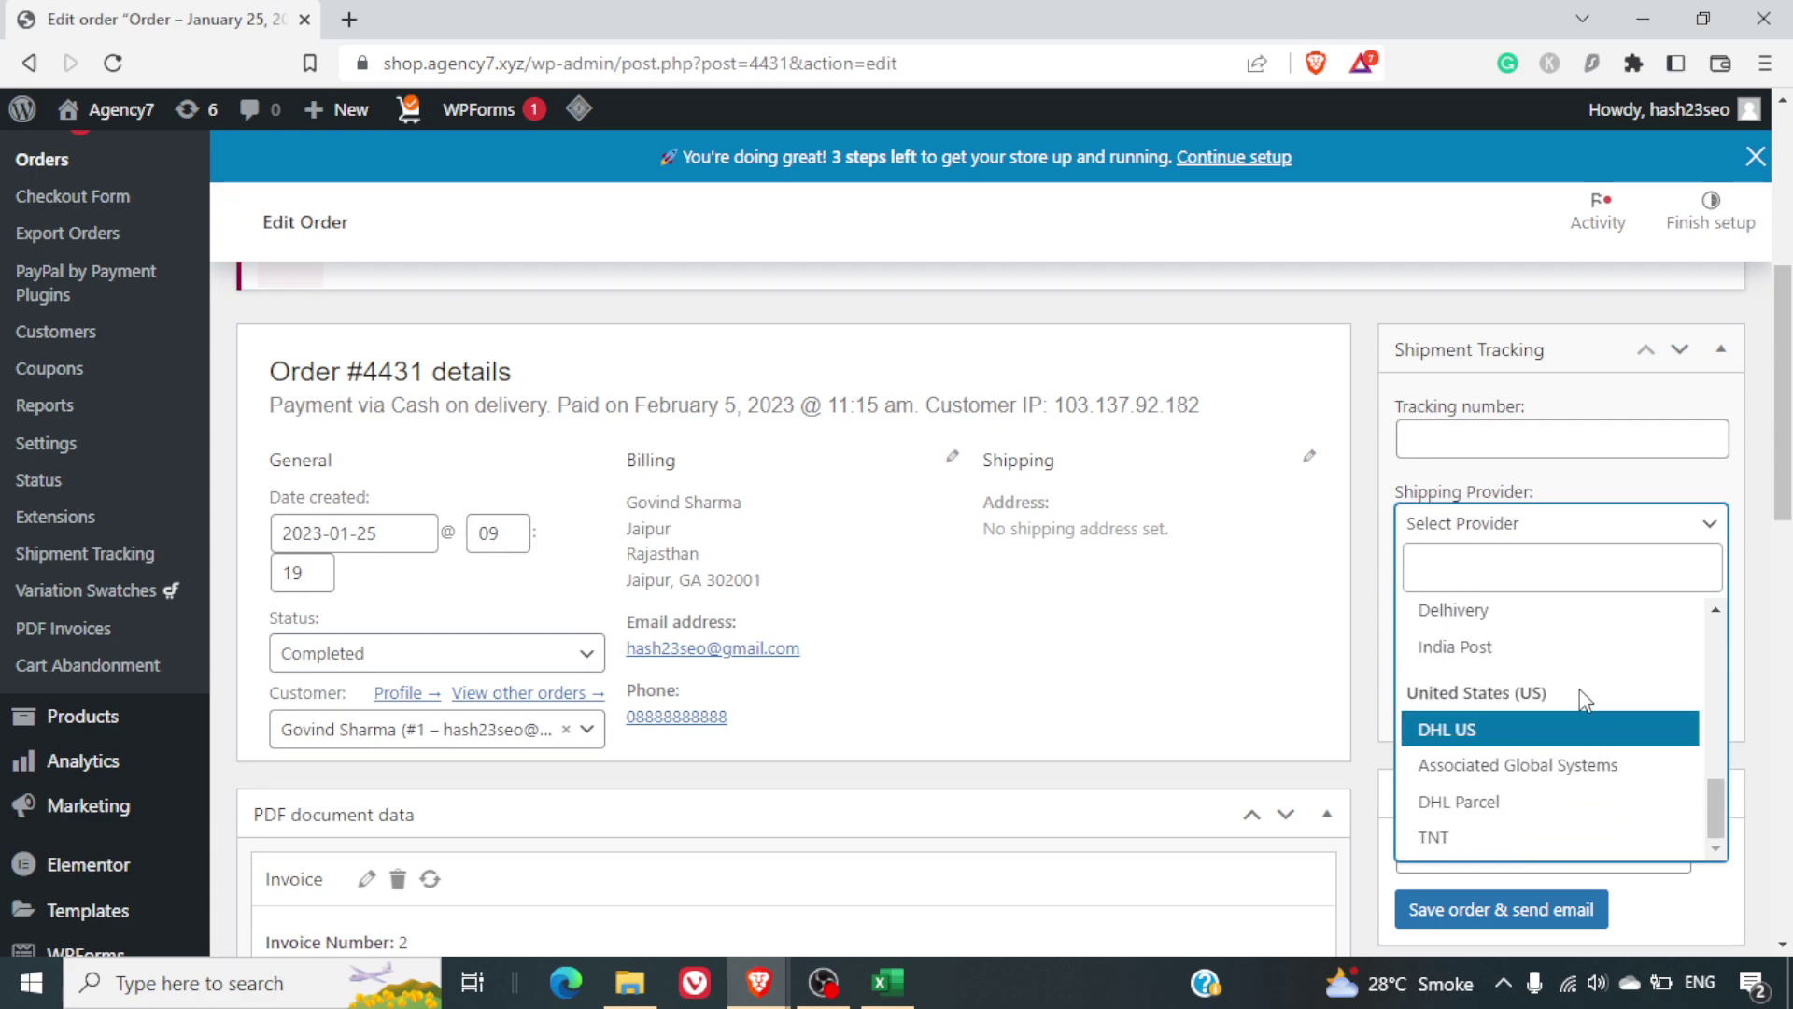
scroll(1583, 696, up, 3)
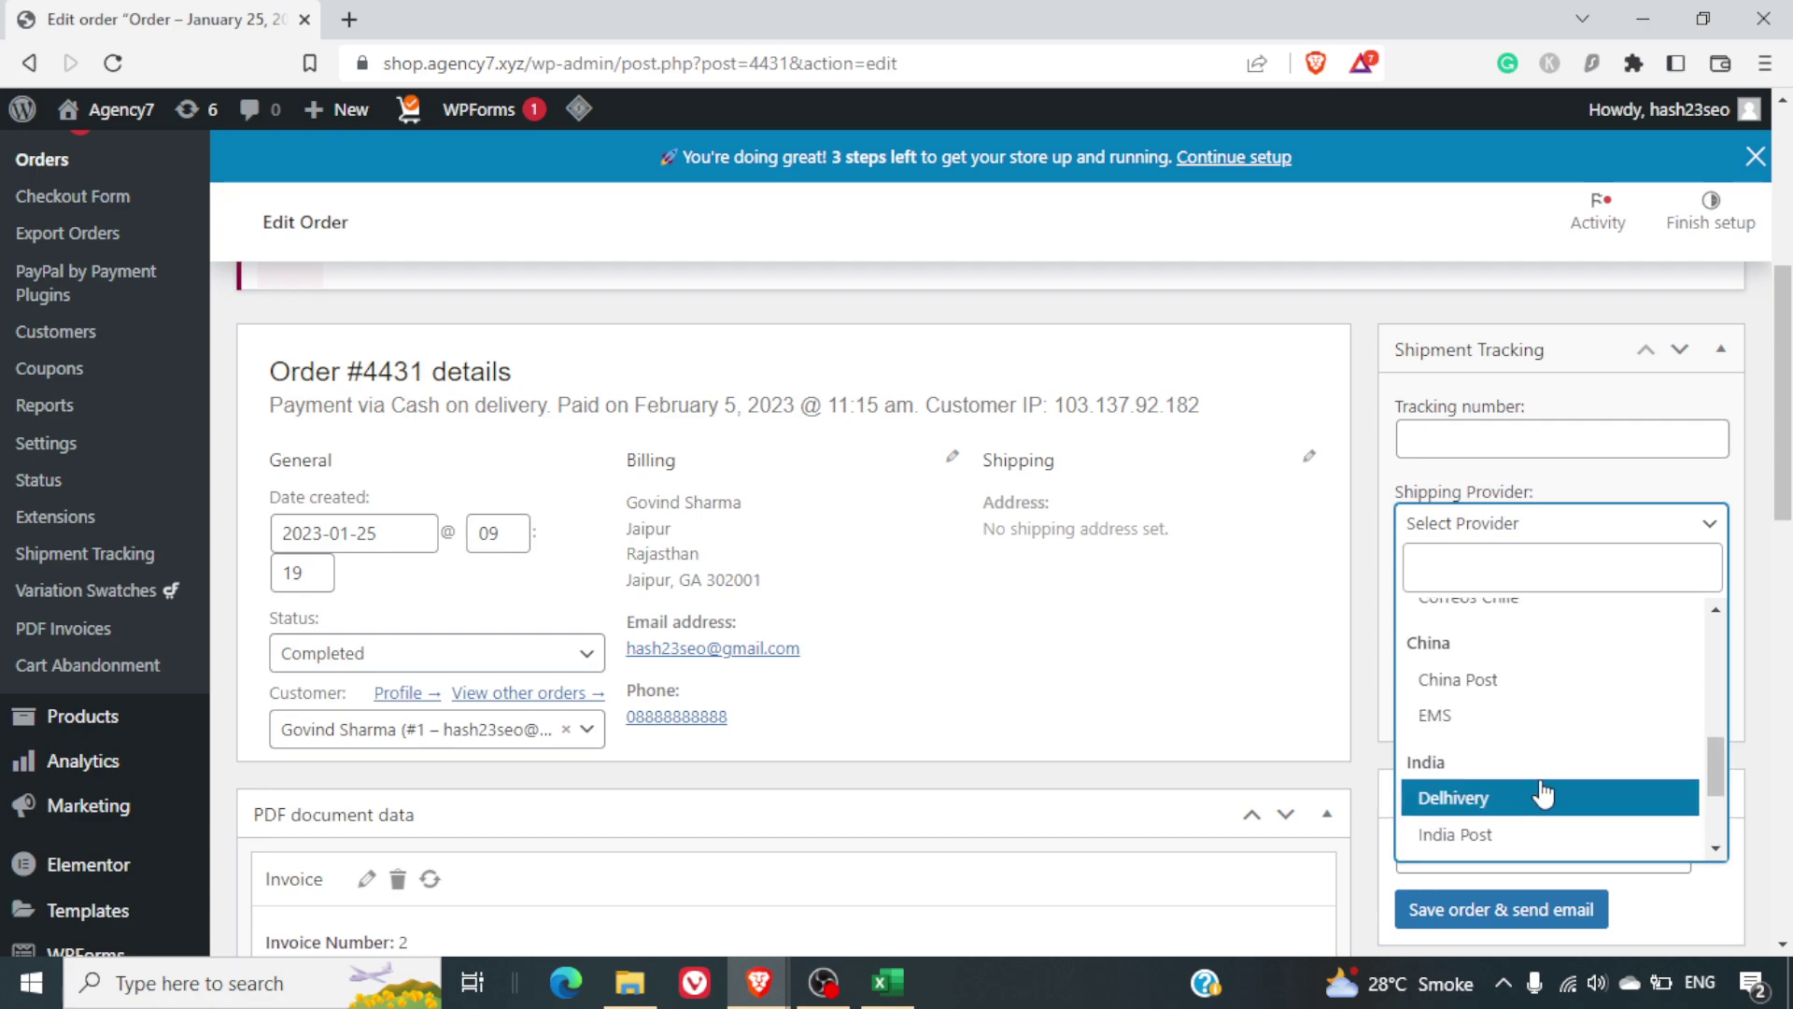
scroll(1544, 794, down, 2)
click(1542, 722)
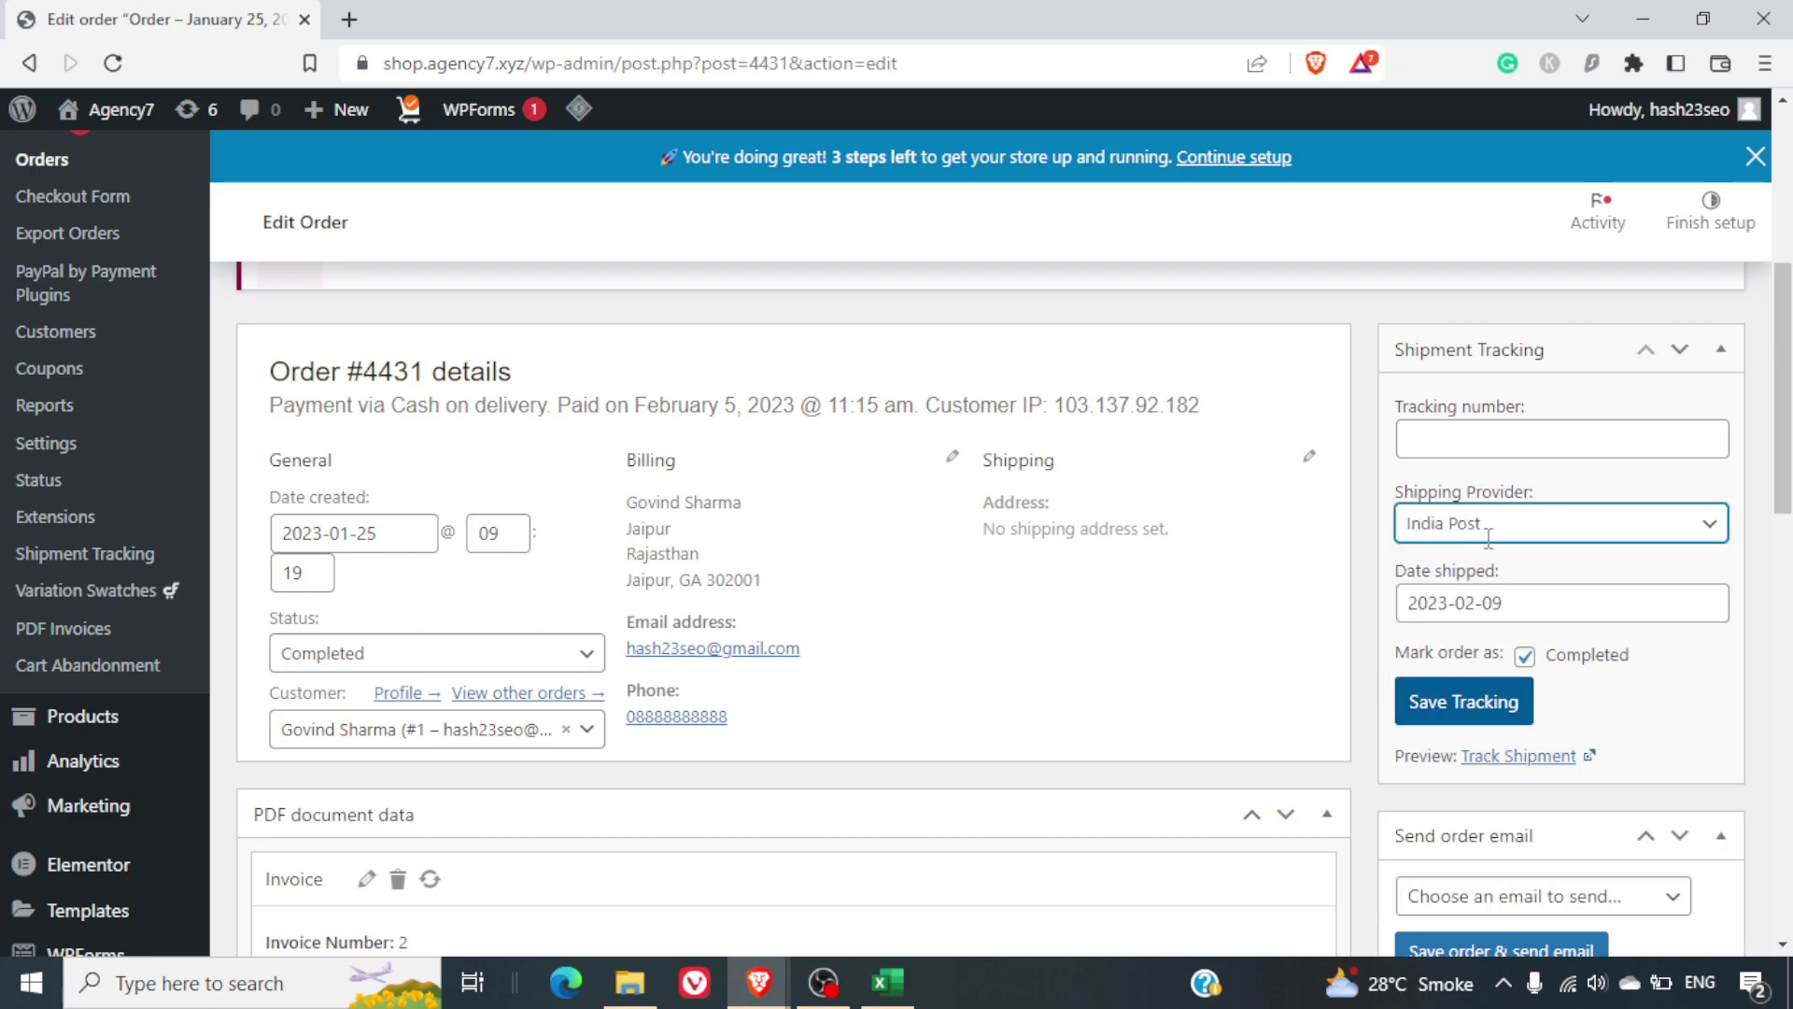
Step: Set the shipped date to 2023-02-08 and enter the tracking number
click(1480, 595)
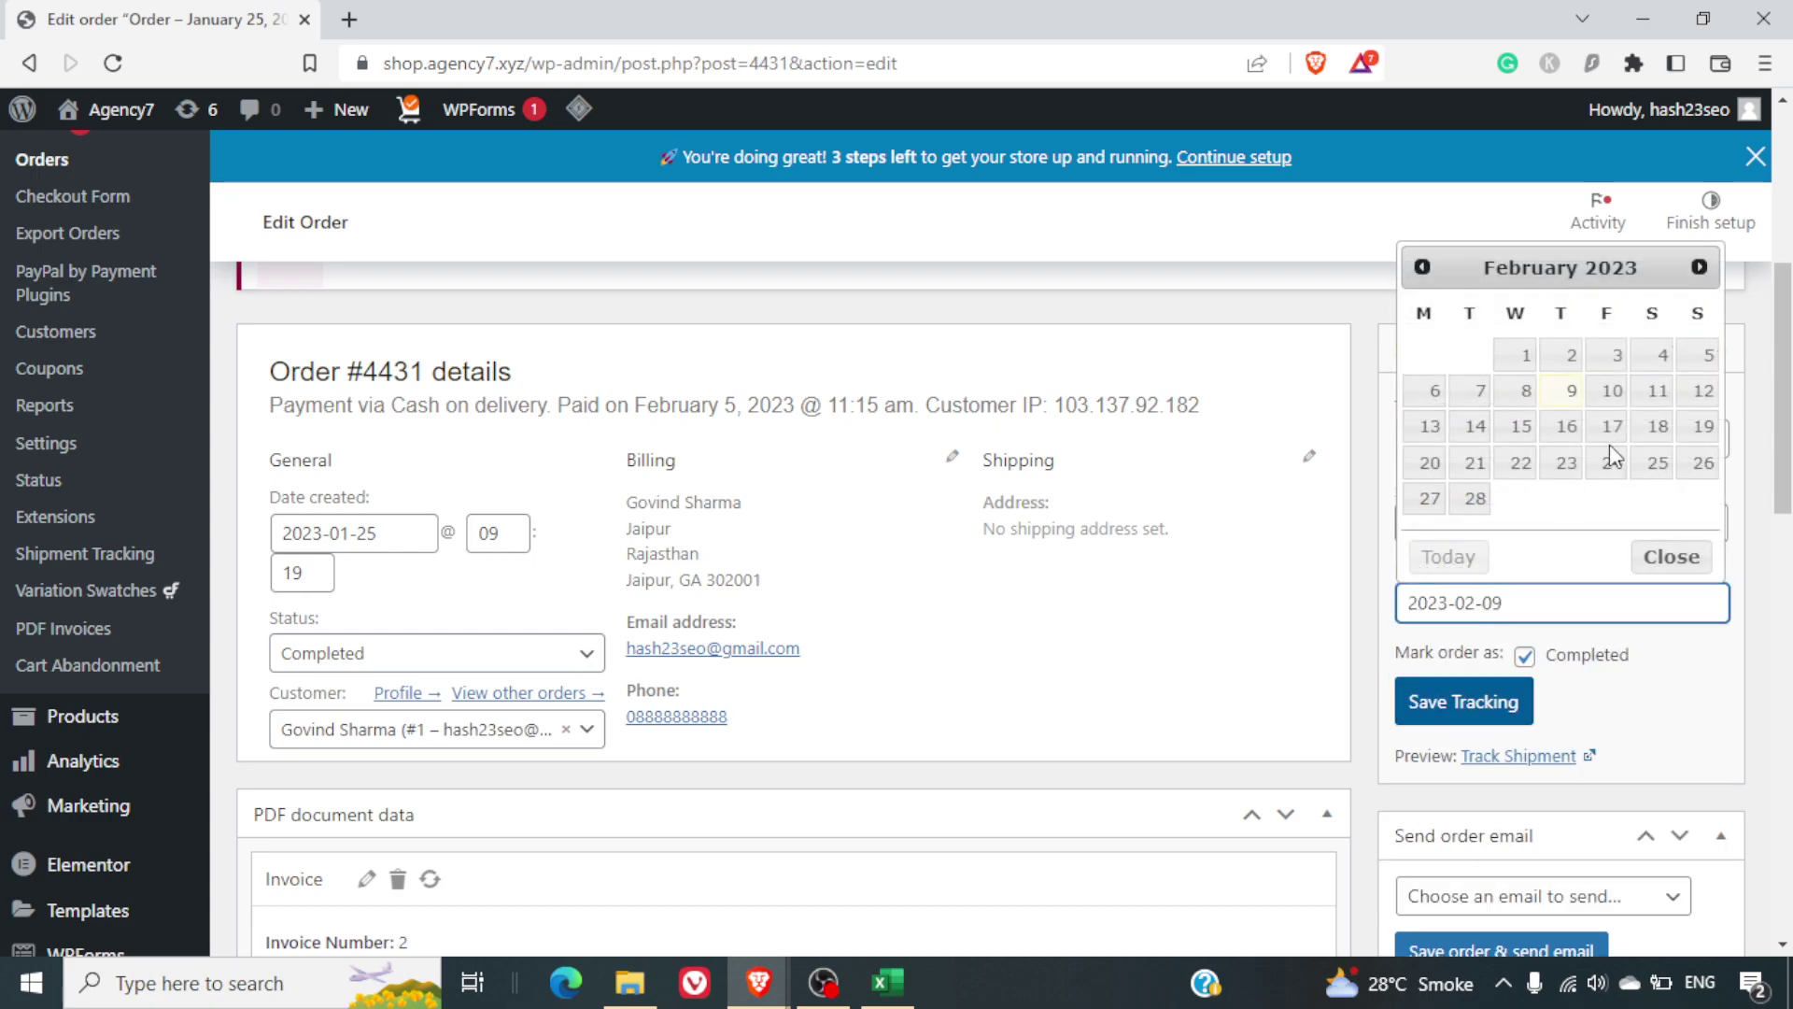
click(1514, 392)
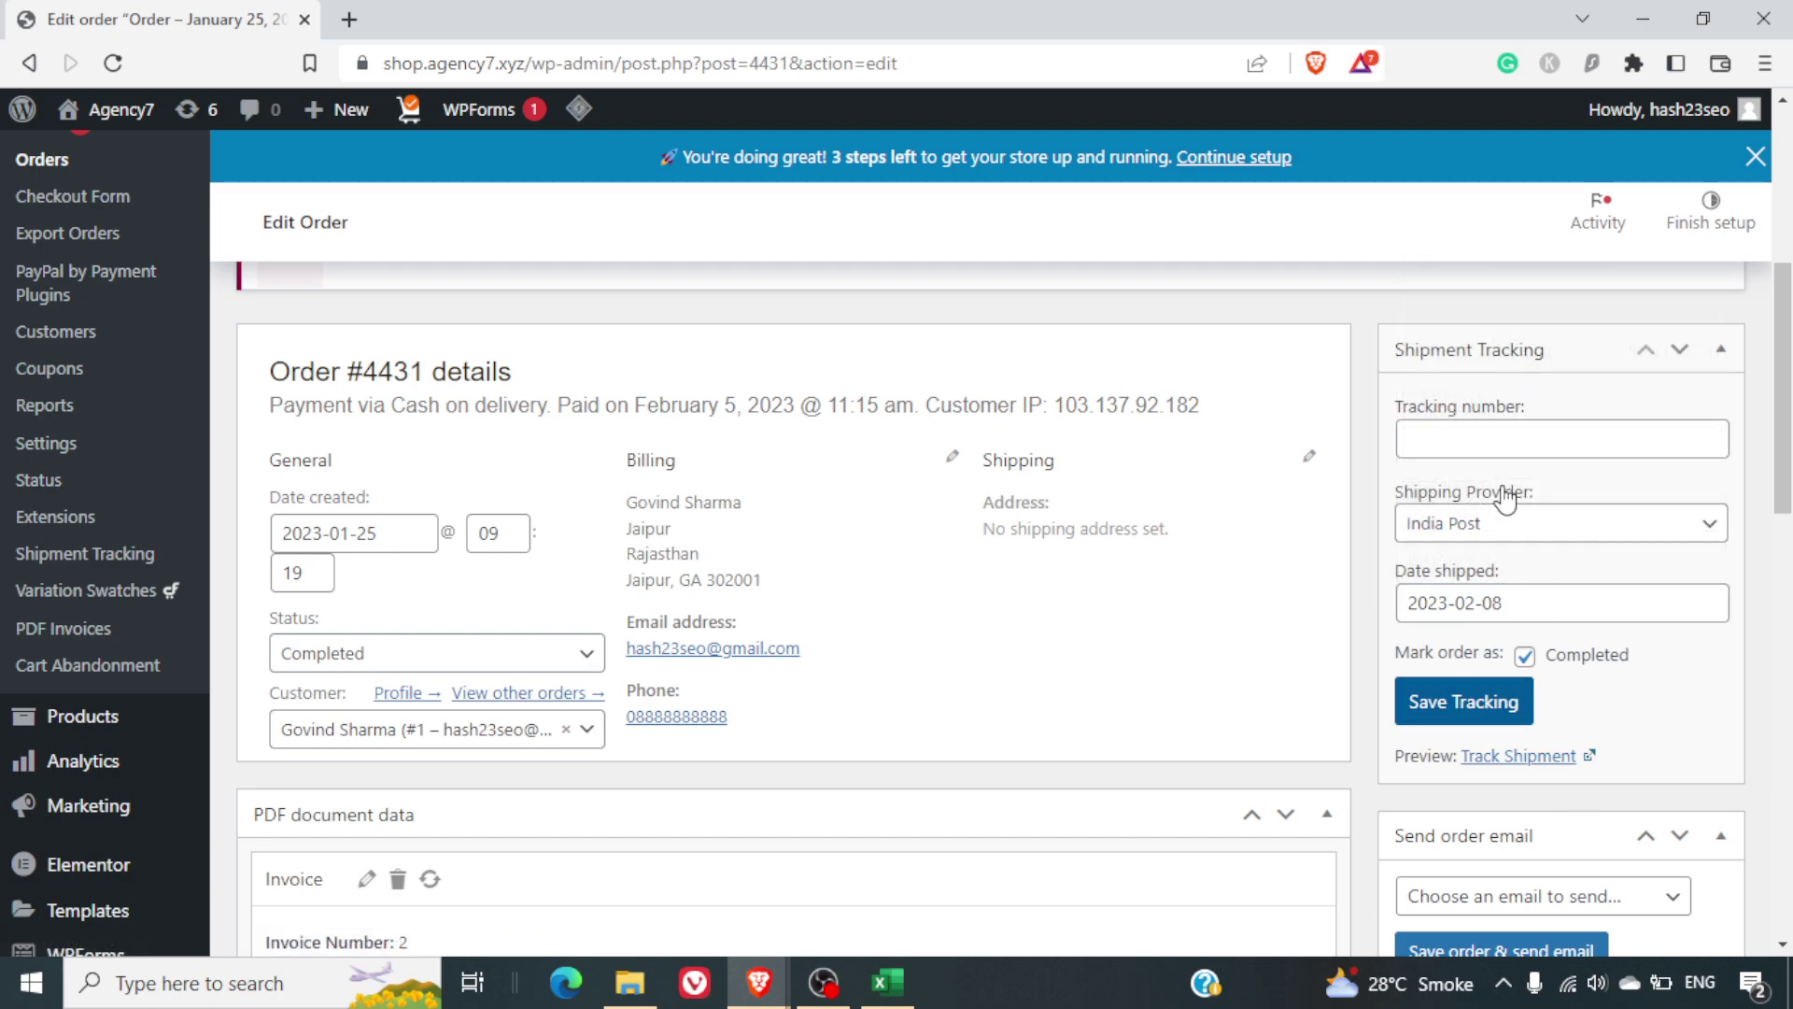
click(1483, 442)
text(ljadnsjn)
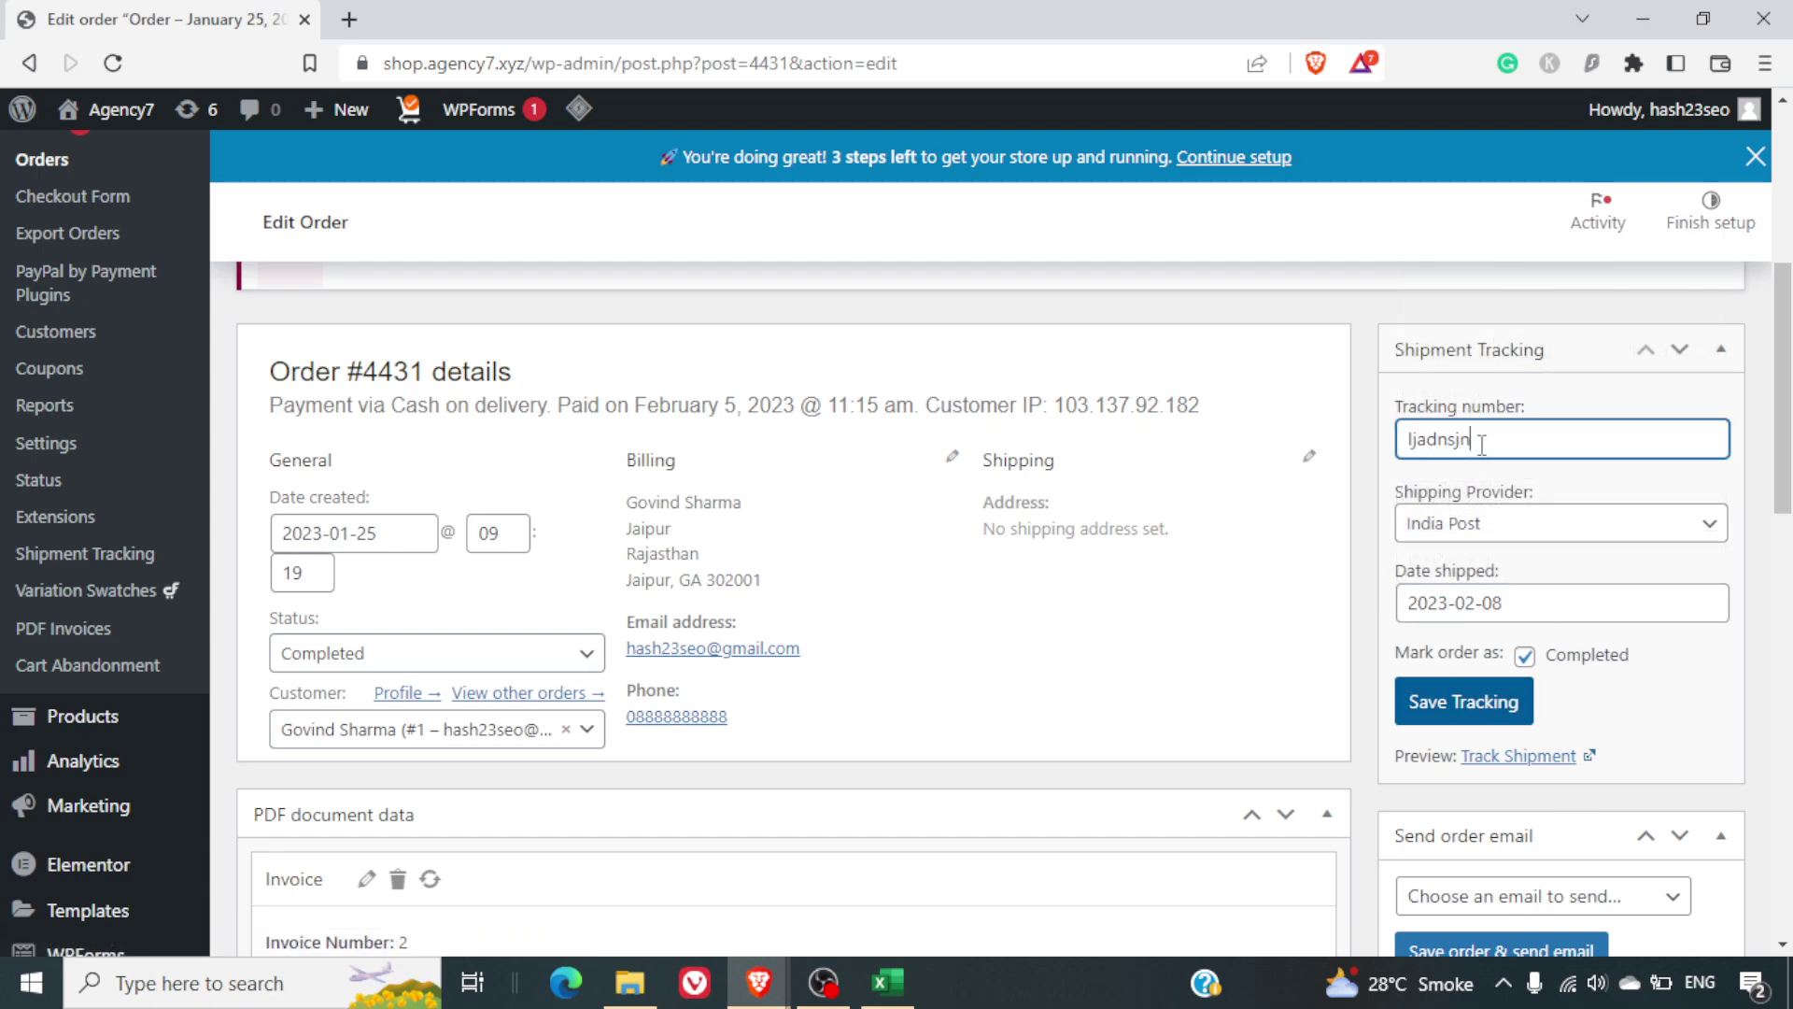
text(1234)
Step: Save the India Post tracking entry so the order lists it as shipped on February 8, 2023
click(1485, 707)
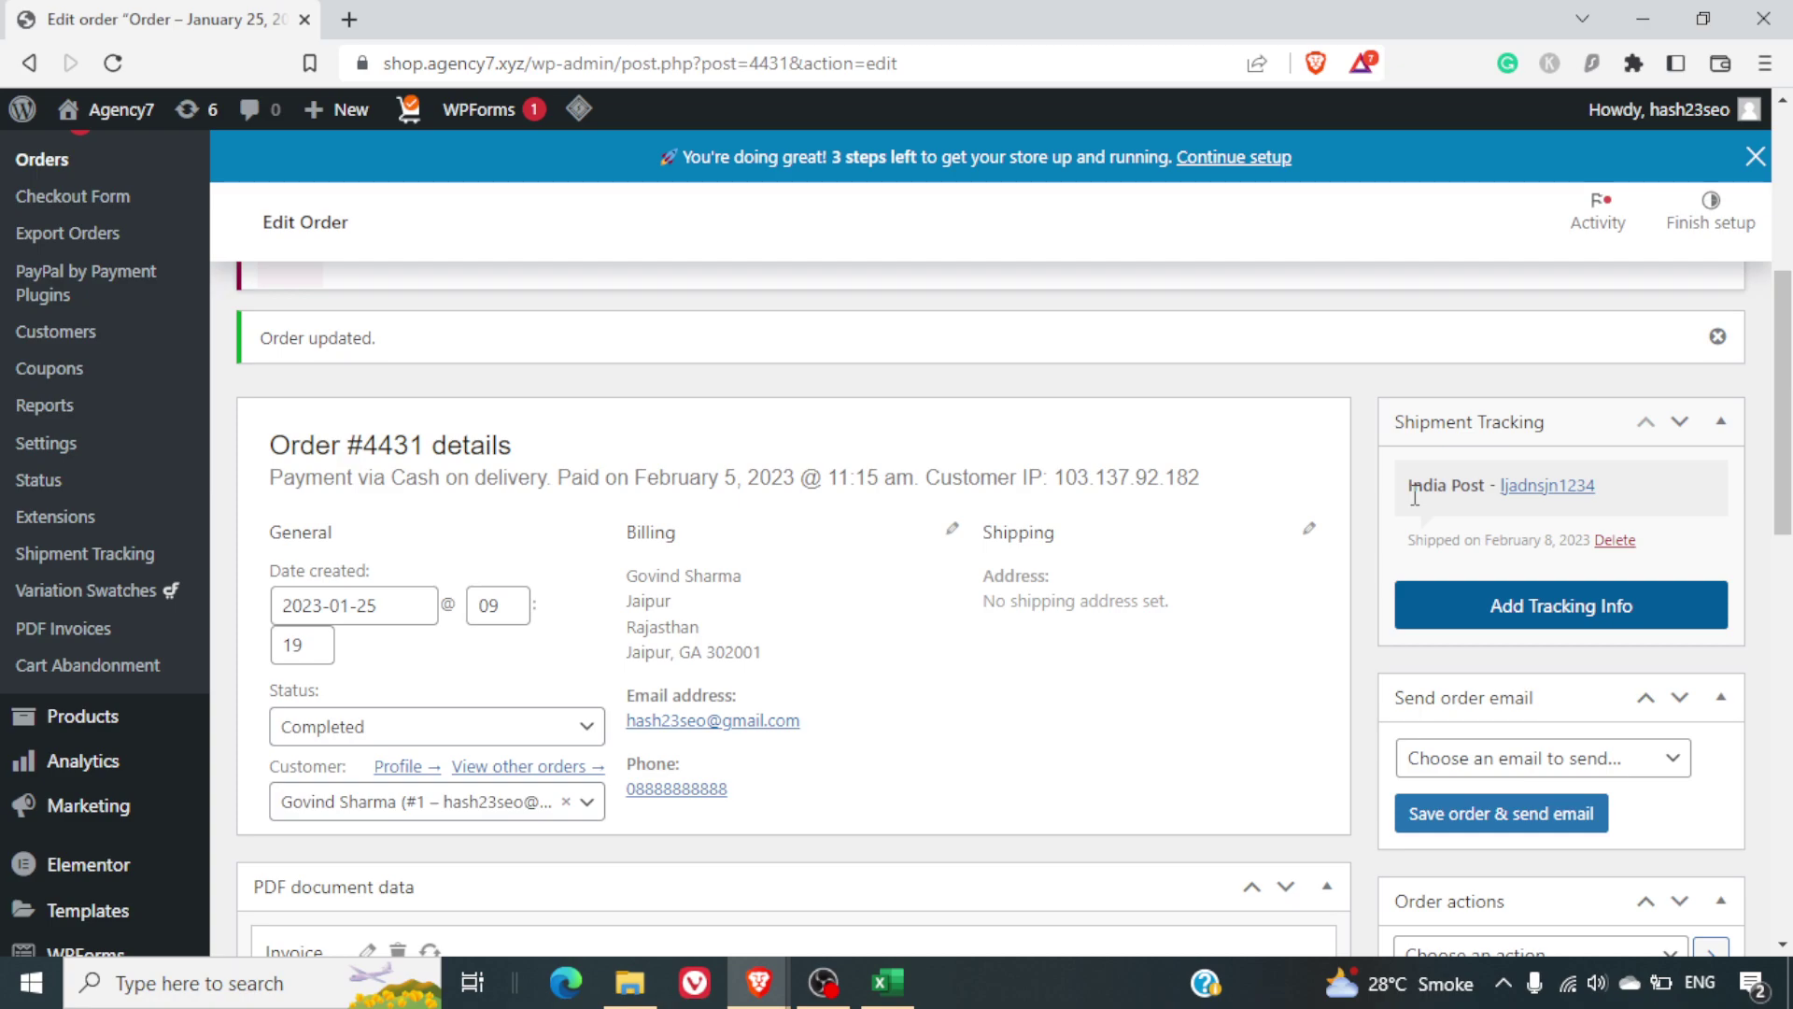
scroll(1412, 561, down, 1)
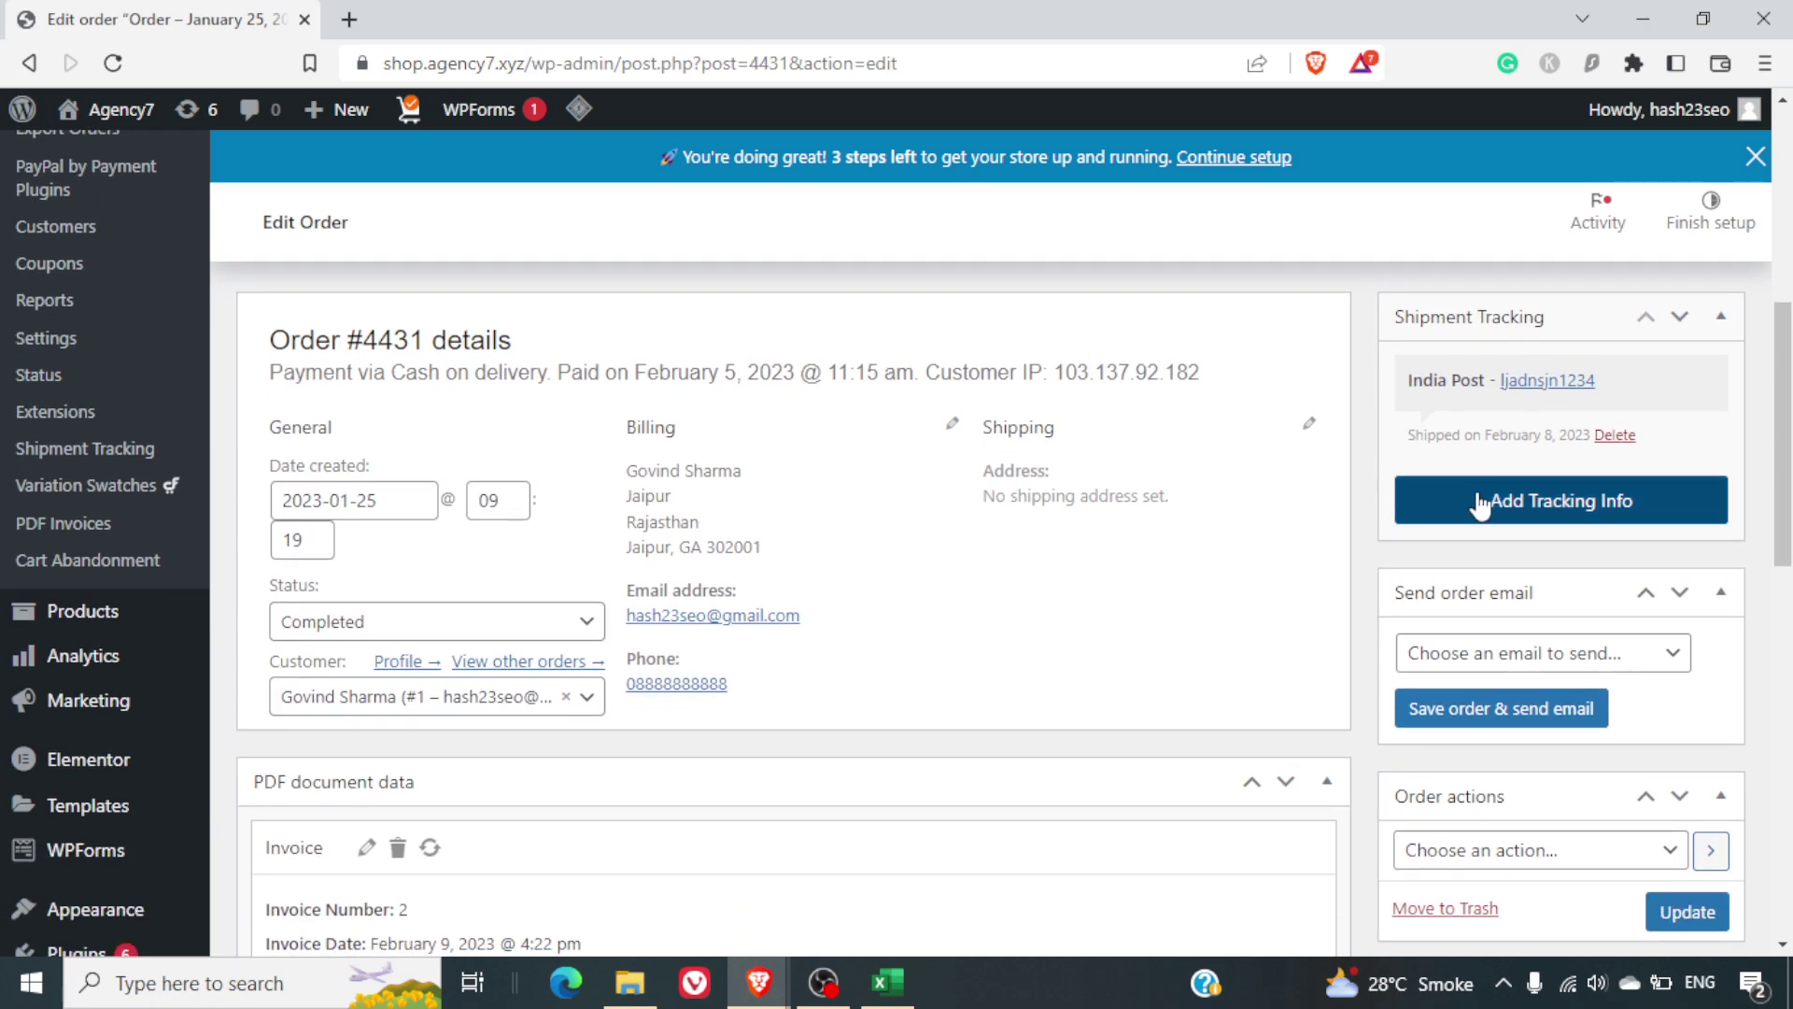